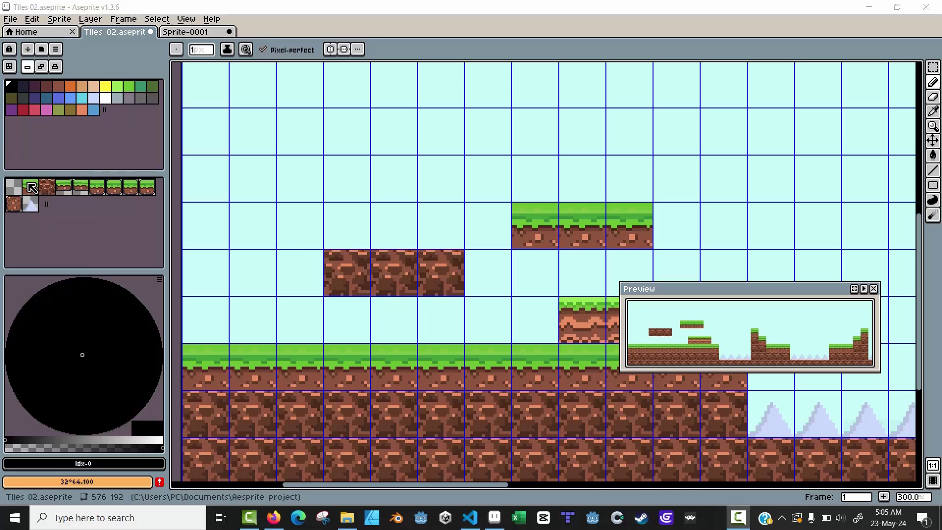
- Paint the first full grass tile as two staggered five-tile platforms and extend the three-tile grass platform back over the floating dirt blocks
{"action": "left_click", "coordinate": [36, 188]}
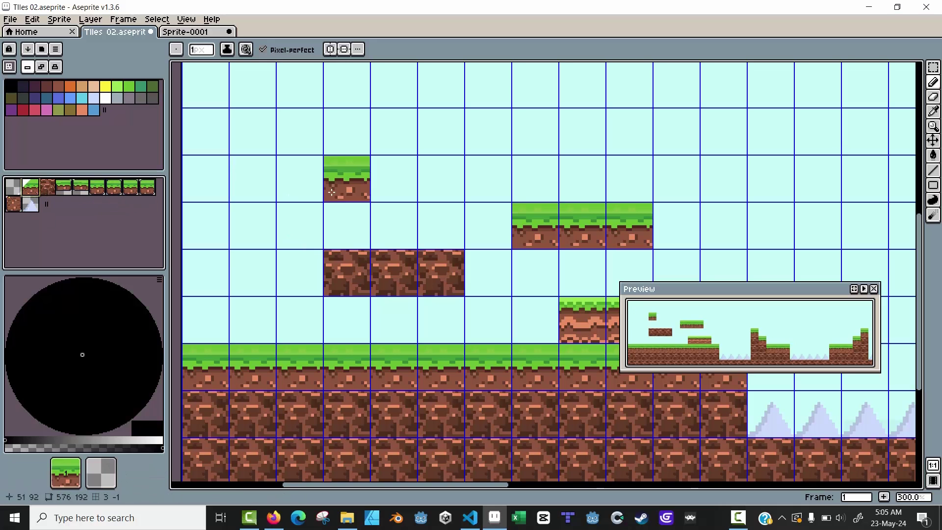
{"action": "left_click_drag", "start_coordinate": [378, 144], "coordinate": [538, 140]}
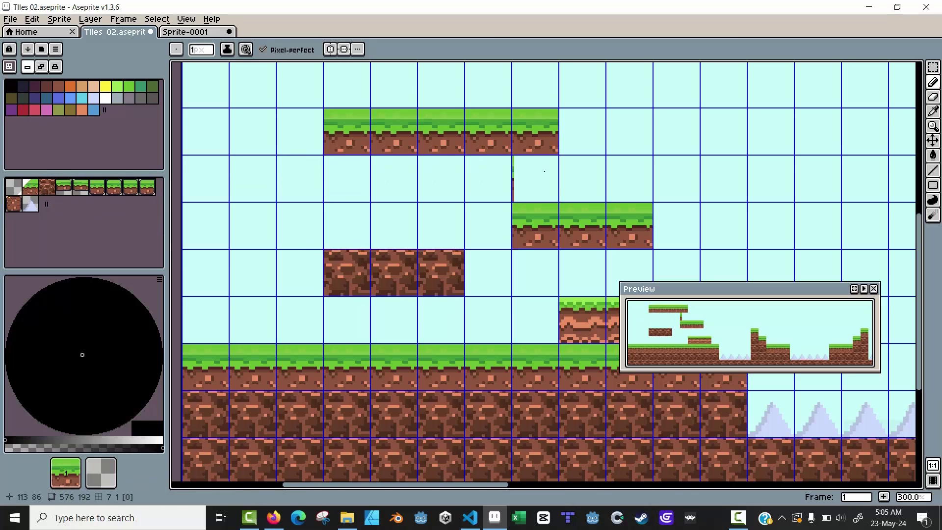
{"action": "left_click_drag", "start_coordinate": [569, 177], "coordinate": [770, 176]}
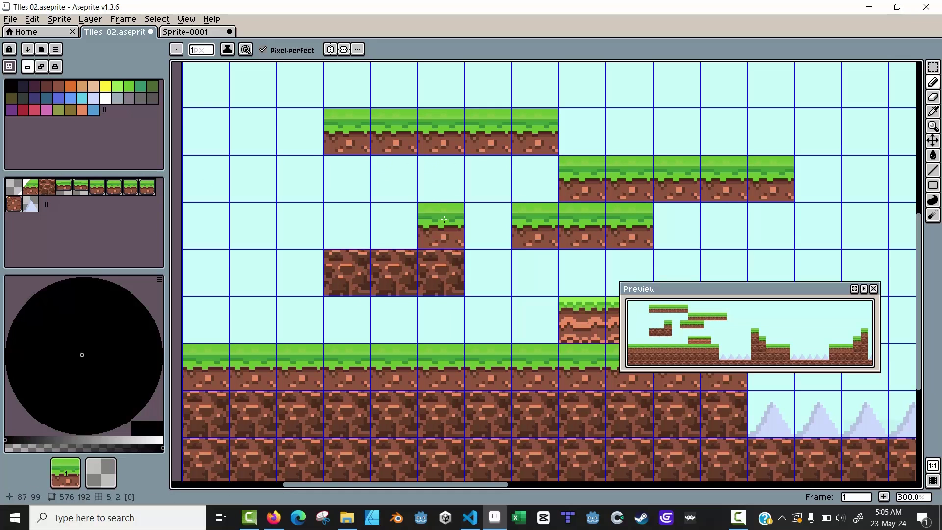
{"action": "left_click_drag", "start_coordinate": [491, 218], "coordinate": [328, 205]}
{"action": "left_click", "coordinate": [489, 272]}
- Place the two dark-outlined grass tile variants side by side in the sky, above the tall grass-topped dirt column
{"action": "scroll", "coordinate": [270, 177], "scroll_direction": "right", "scroll_amount": 7}
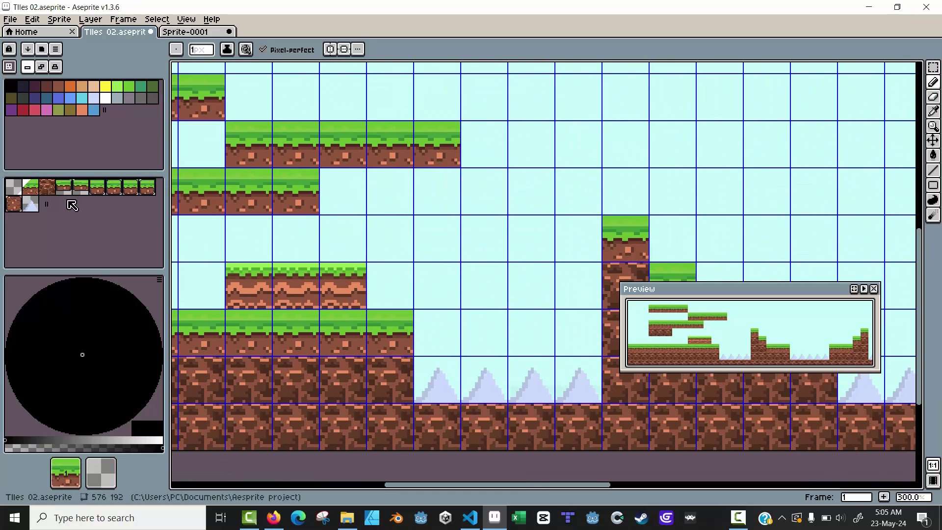
{"action": "left_click", "coordinate": [63, 187]}
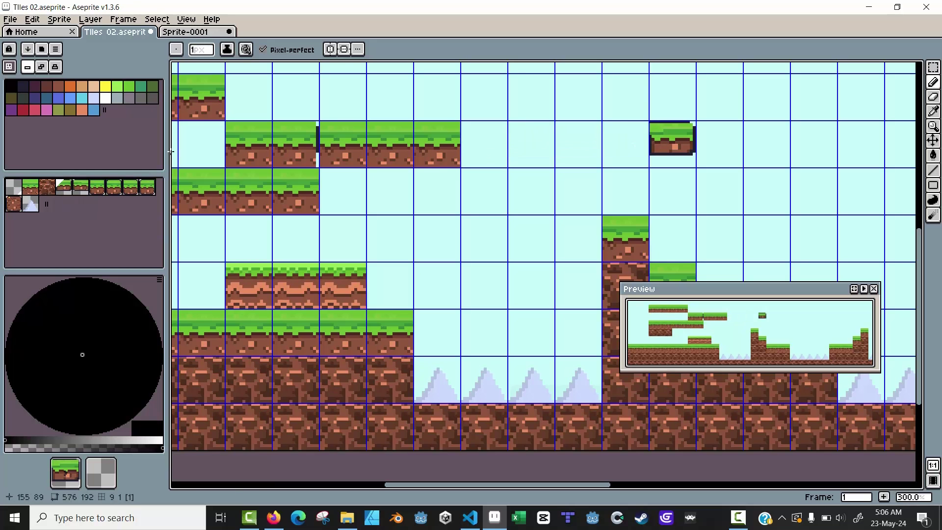
{"action": "left_click", "coordinate": [81, 194]}
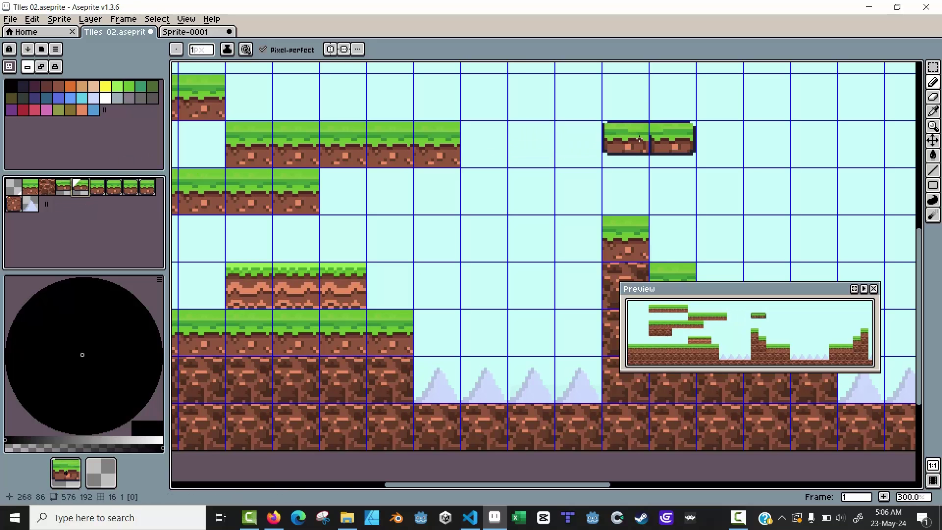
{"action": "left_click", "coordinate": [626, 143]}
{"action": "scroll", "coordinate": [564, 176], "scroll_direction": "down", "scroll_amount": 3}
{"action": "scroll", "coordinate": [522, 184], "scroll_direction": "up", "scroll_amount": 2}
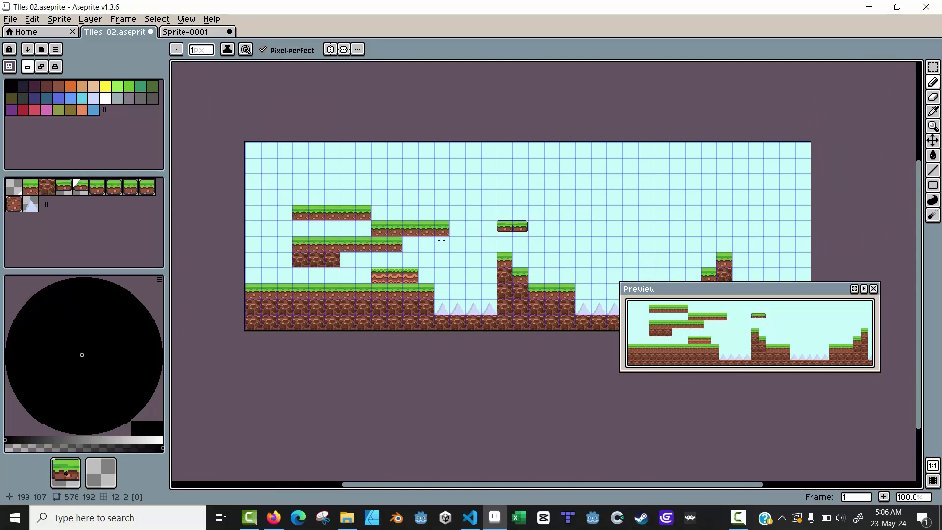
{"action": "mouse_move", "coordinate": [452, 259]}
{"action": "left_mouse_down"}
{"action": "mouse_move", "coordinate": [488, 224]}
{"action": "mouse_move", "coordinate": [547, 288]}
{"action": "left_mouse_up"}
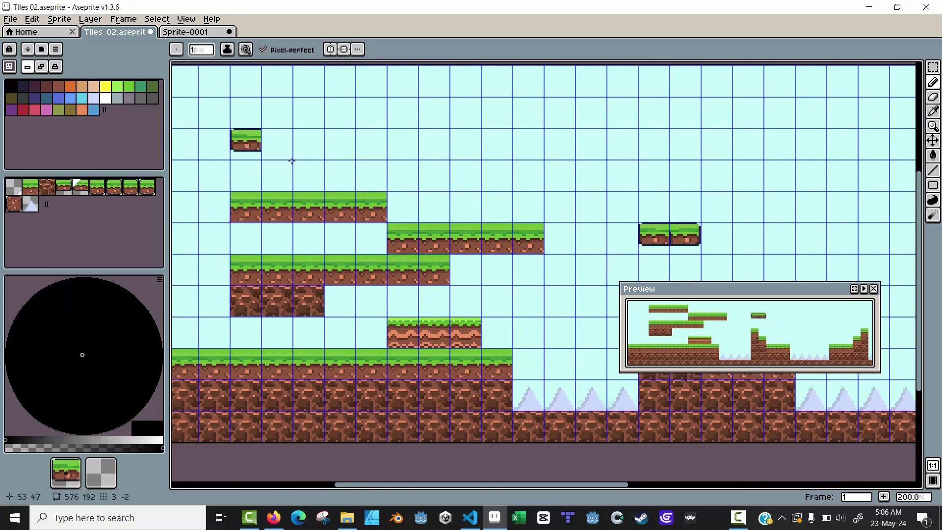
- Switch from tile placement to pixel drawing with the Pencil and choose yellow as the foreground colour
{"action": "left_click", "coordinate": [27, 68]}
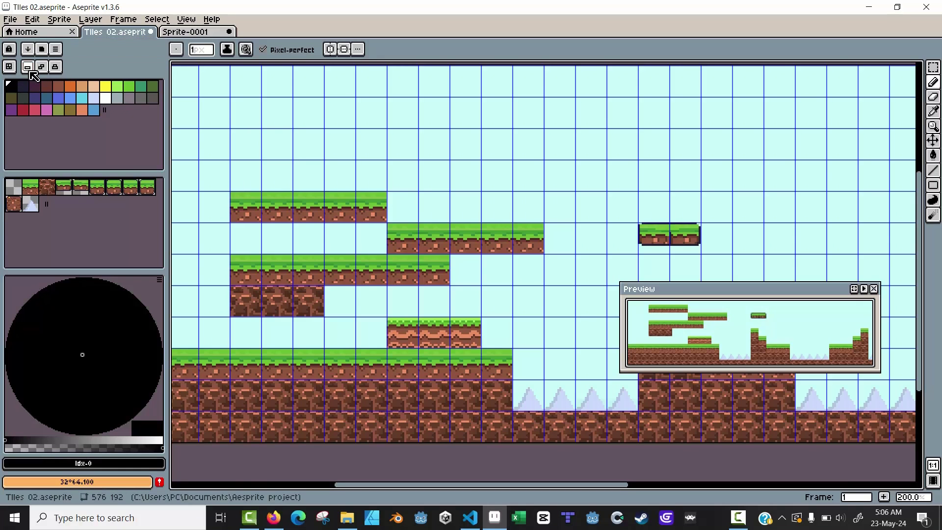
{"action": "left_click", "coordinate": [9, 67]}
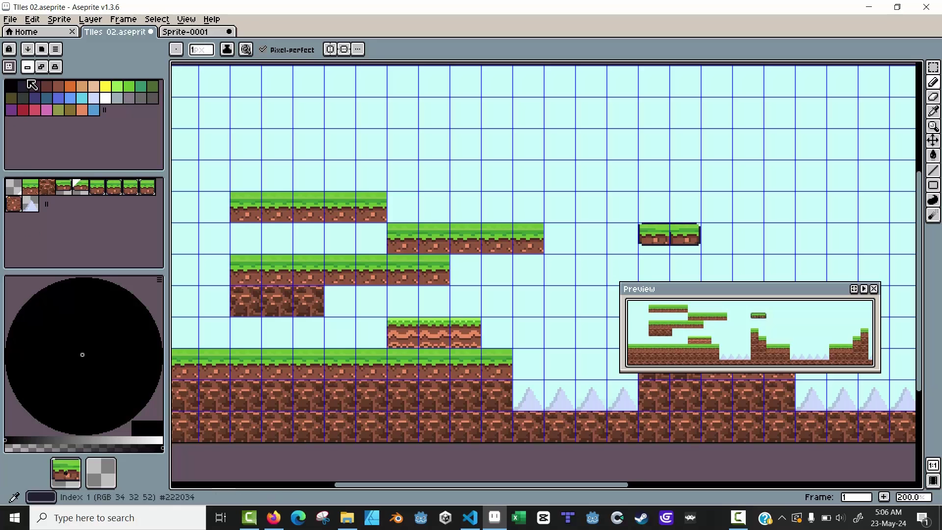
{"action": "left_click", "coordinate": [933, 82]}
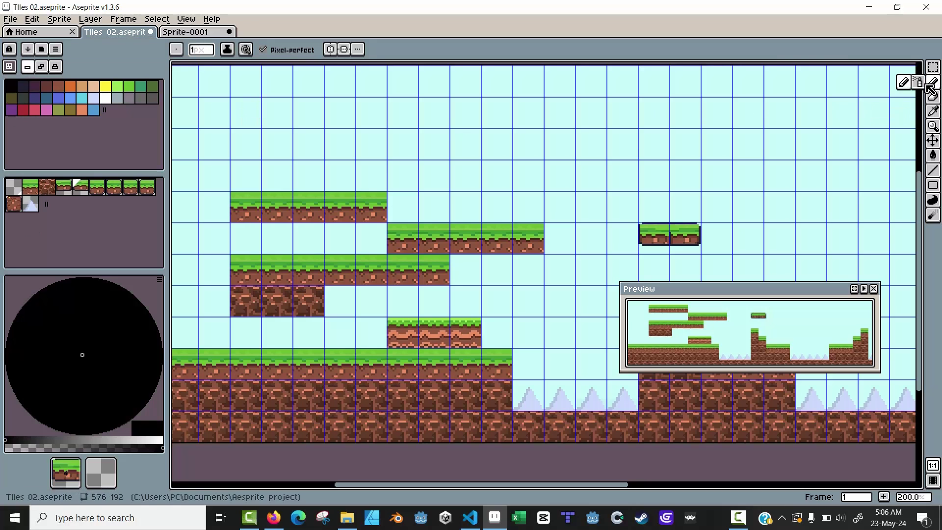
{"action": "left_click", "coordinate": [8, 67]}
{"action": "scroll", "coordinate": [258, 205], "scroll_direction": "up", "scroll_amount": 3}
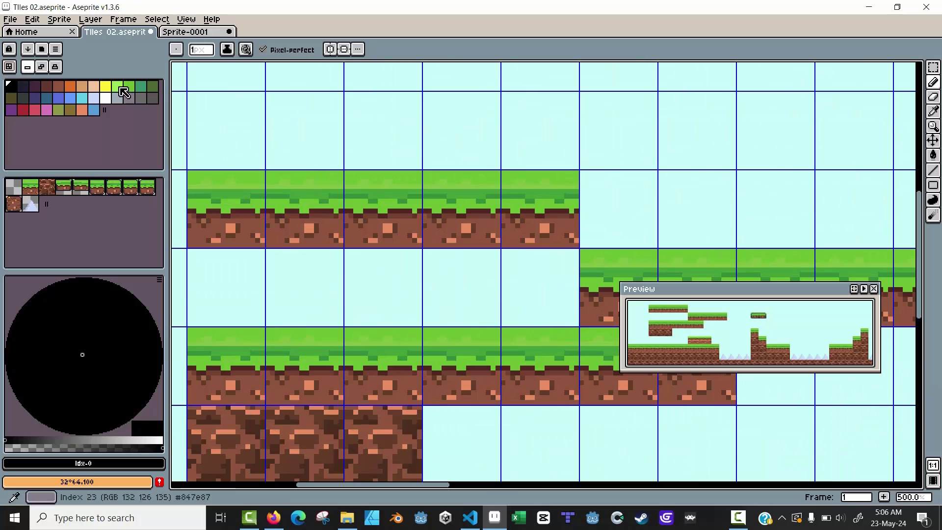
{"action": "left_click", "coordinate": [105, 86]}
- Try a yellow pixel on the shared grass tile in Manual tileset mode and undo it
{"action": "left_click", "coordinate": [242, 182]}
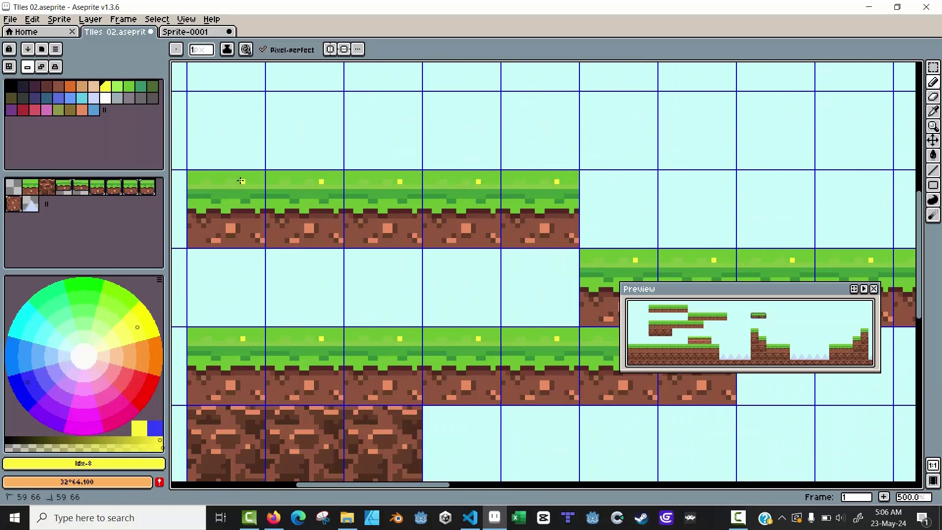
{"action": "scroll", "coordinate": [313, 260], "scroll_direction": "down", "scroll_amount": 3}
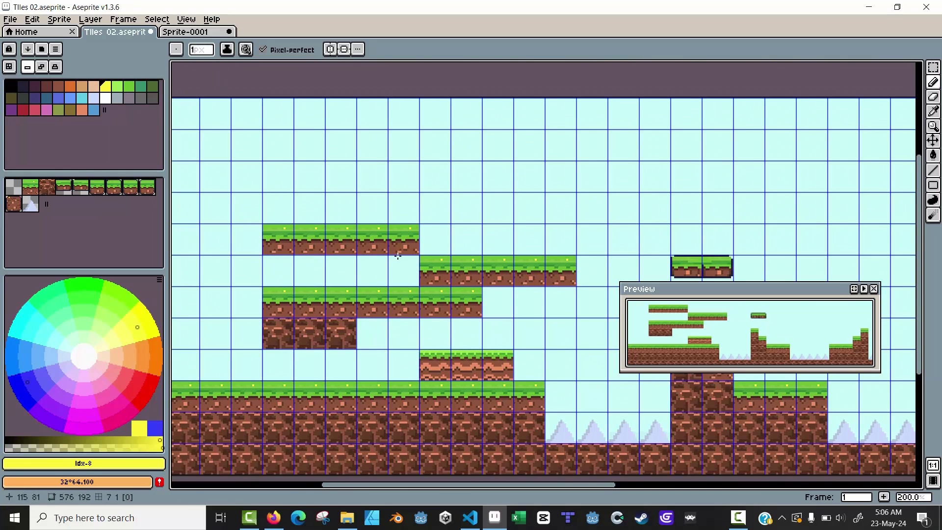
{"action": "scroll", "coordinate": [349, 234], "scroll_direction": "right", "scroll_amount": 2}
{"action": "scroll", "coordinate": [350, 234], "scroll_direction": "down", "scroll_amount": 1}
{"action": "scroll", "coordinate": [409, 244], "scroll_direction": "up", "scroll_amount": 3}
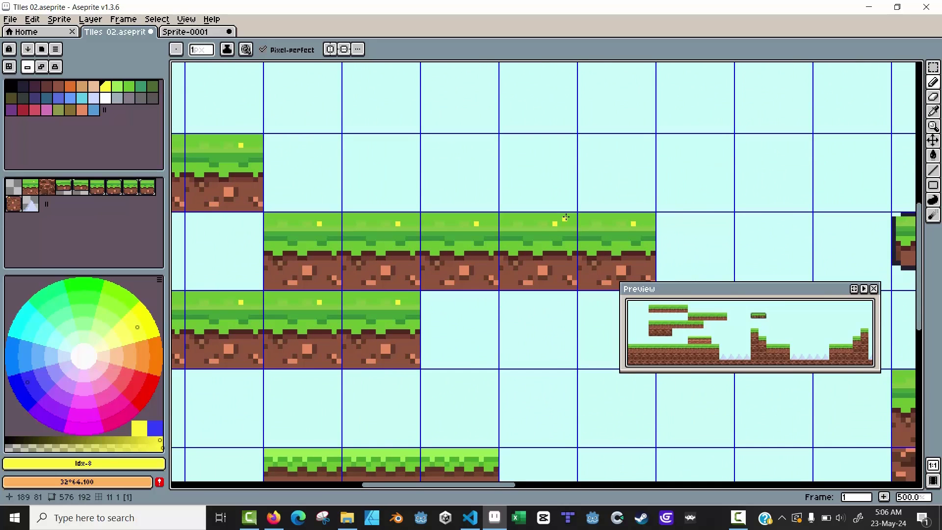
{"action": "key", "text": "ctrl+z"}
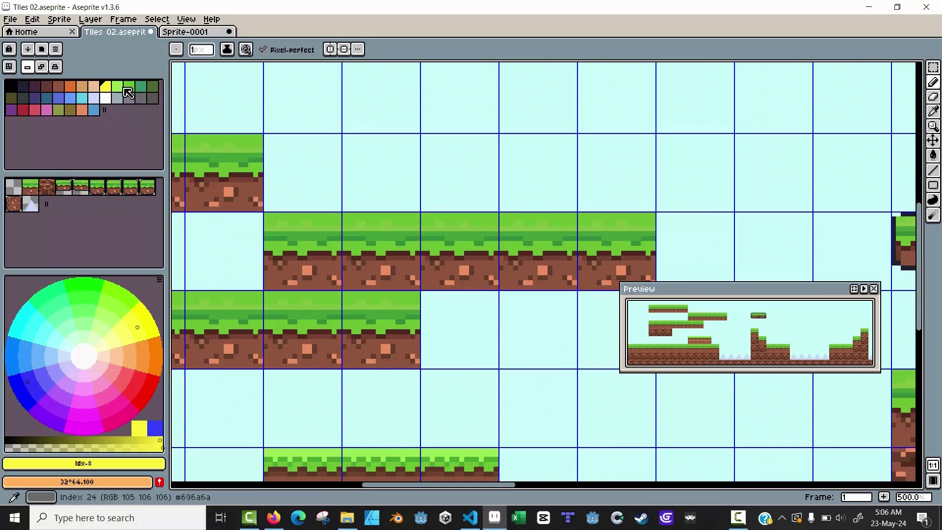
- Set the tileset mode to Auto and draw one yellow pixel on the first grass tile of the lower staggered platform
{"action": "left_click", "coordinate": [45, 69]}
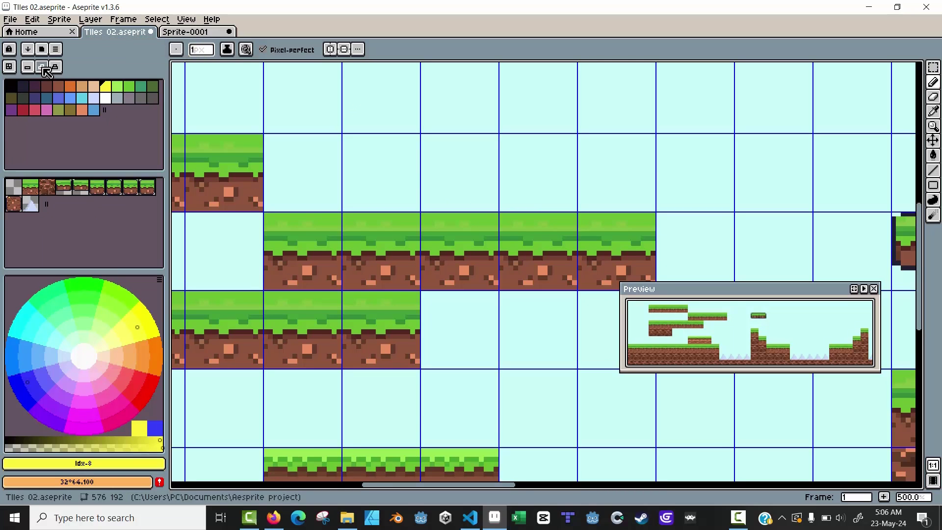
{"action": "left_click", "coordinate": [311, 218]}
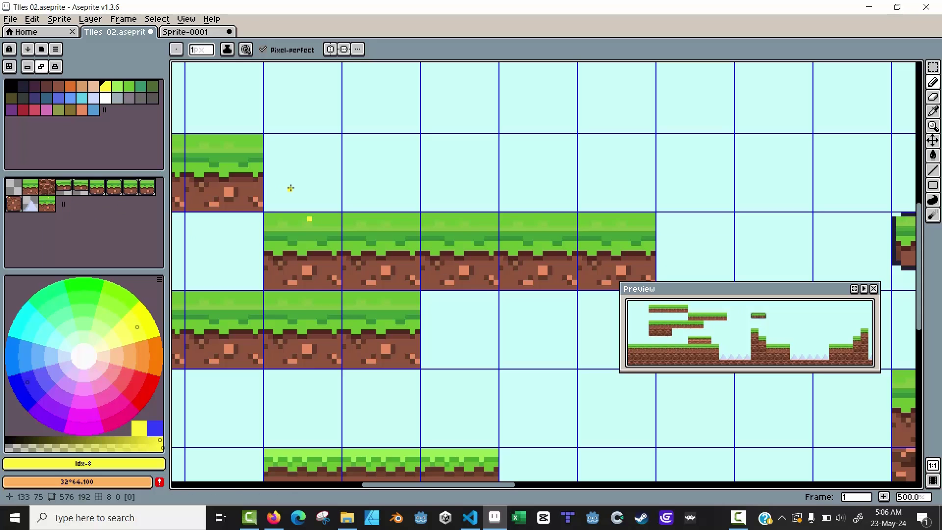
{"action": "key", "text": "ctrl"}
- Show the timeline and hide the "sky Copy" and "sky" layers
{"action": "key", "text": "Tab"}
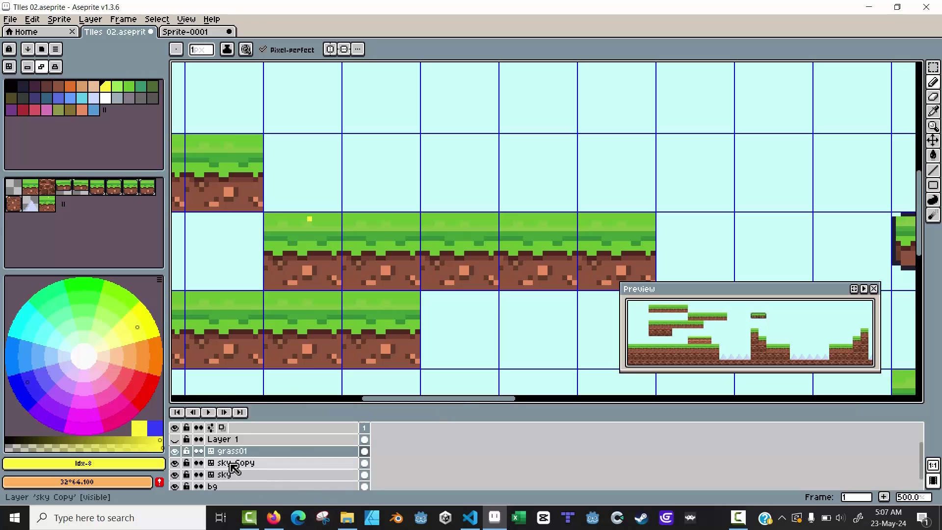
{"action": "left_click", "coordinate": [175, 463]}
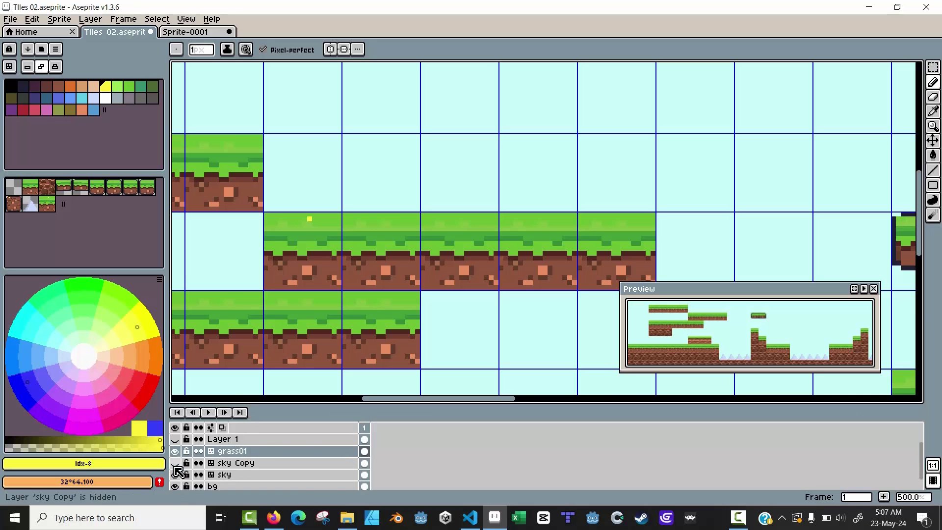
{"action": "left_click", "coordinate": [175, 479]}
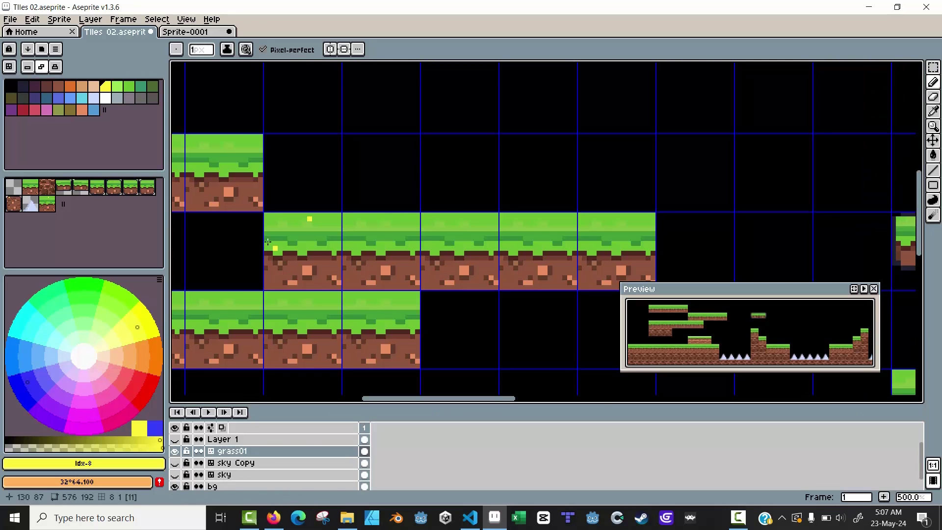
{"action": "left_click_drag", "start_coordinate": [235, 252], "coordinate": [626, 269]}
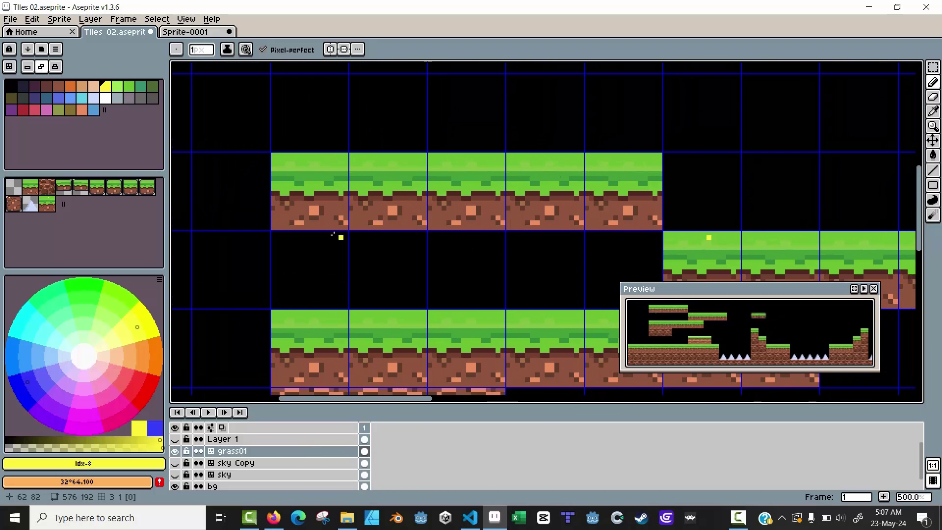
{"action": "key", "text": "v"}
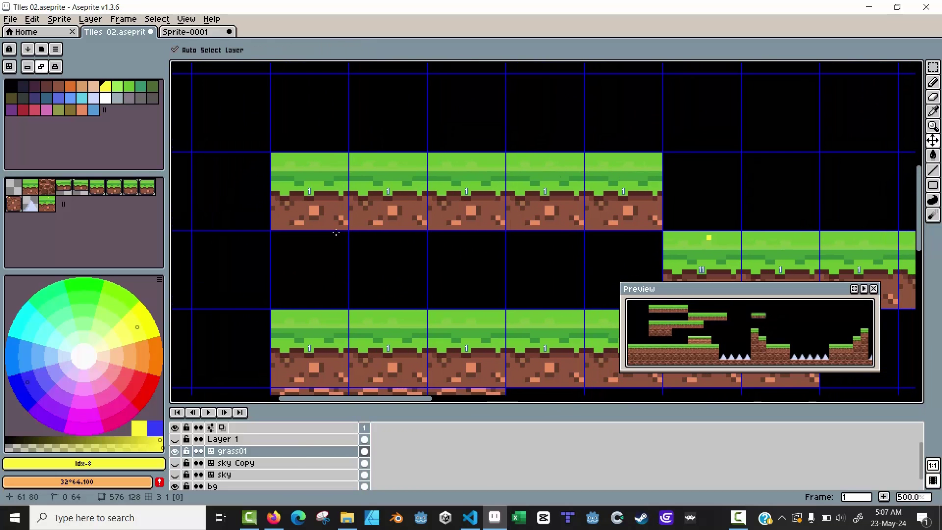
{"action": "key", "text": "b"}
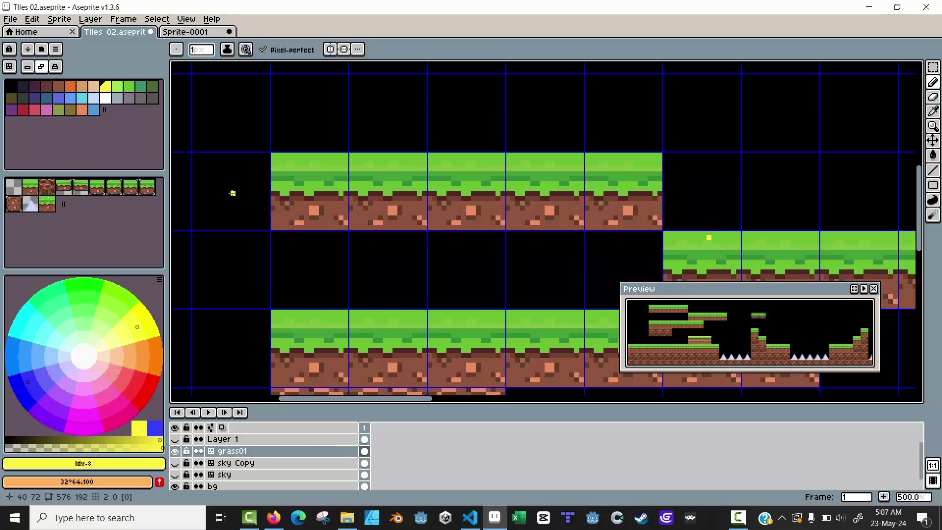
{"action": "left_click_drag", "start_coordinate": [231, 192], "coordinate": [197, 168]}
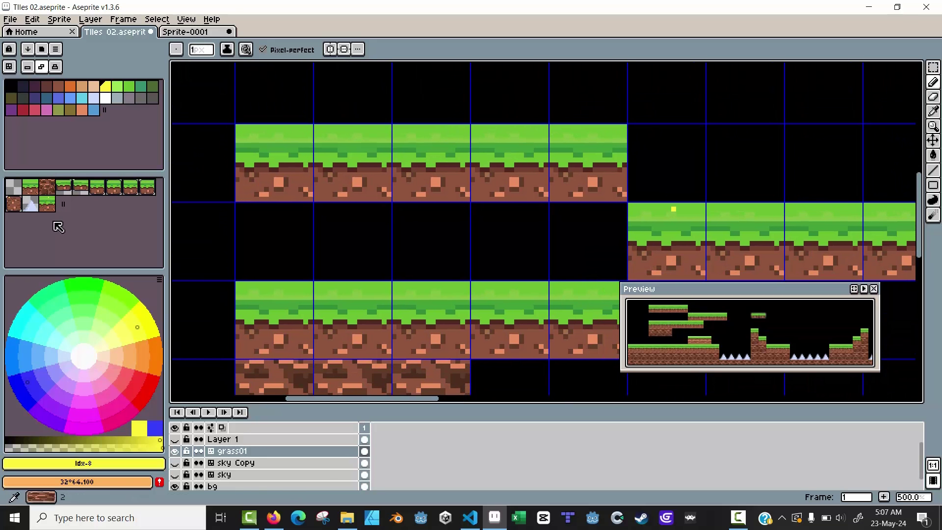
- Place the plain grass tile and its yellow-dotted variant side by side in the empty row below the uppermost platform, using Manual mode
{"action": "left_click", "coordinate": [37, 191]}
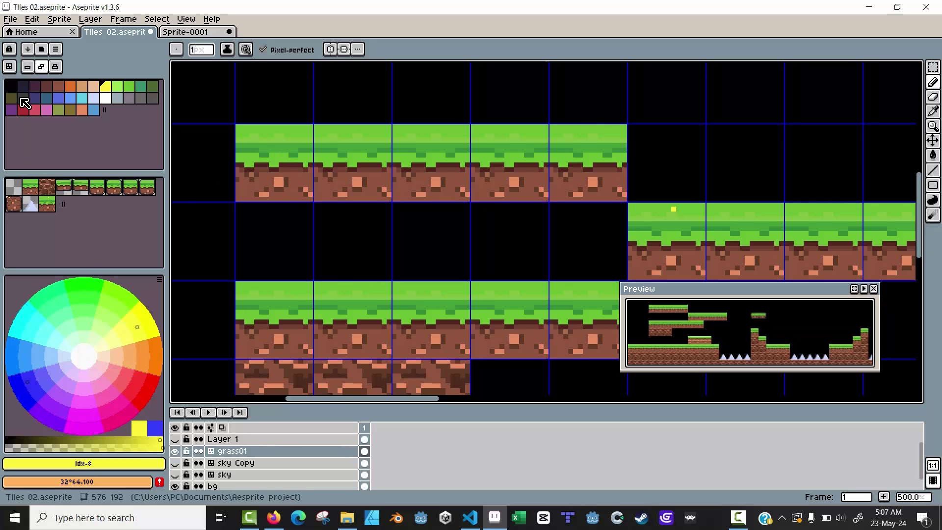
{"action": "left_click", "coordinate": [28, 69]}
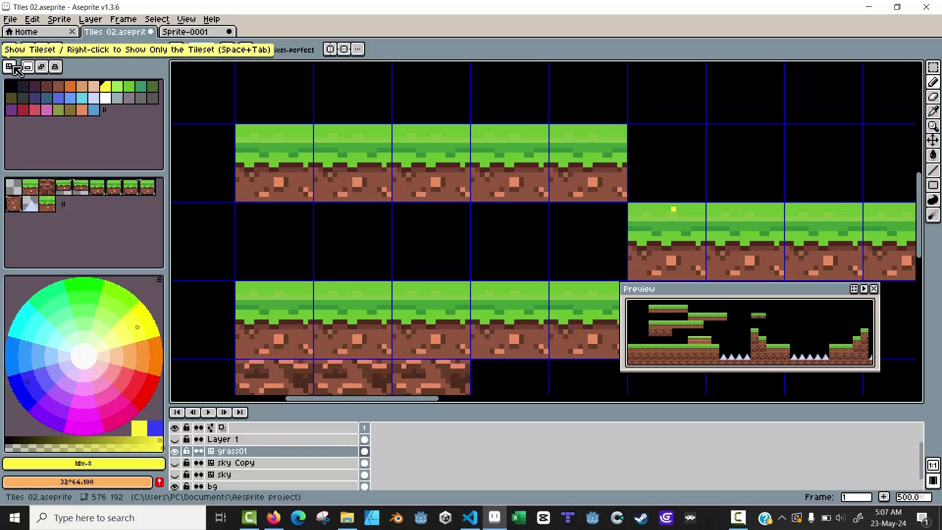
{"action": "left_click", "coordinate": [8, 66]}
{"action": "left_click", "coordinate": [34, 189]}
{"action": "left_click", "coordinate": [291, 249]}
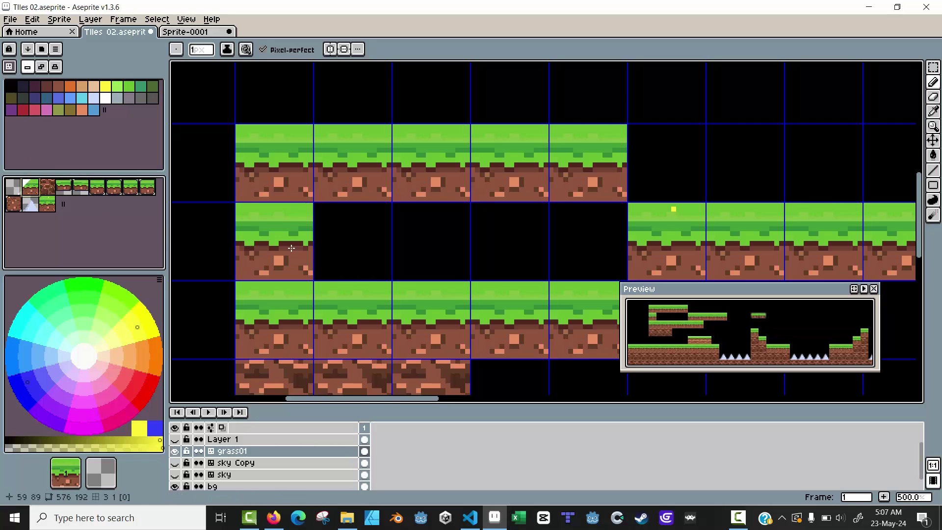
{"action": "key", "text": "ctrl+z"}
{"action": "left_click", "coordinate": [300, 216]}
{"action": "left_click", "coordinate": [47, 203]}
{"action": "left_click", "coordinate": [363, 230]}
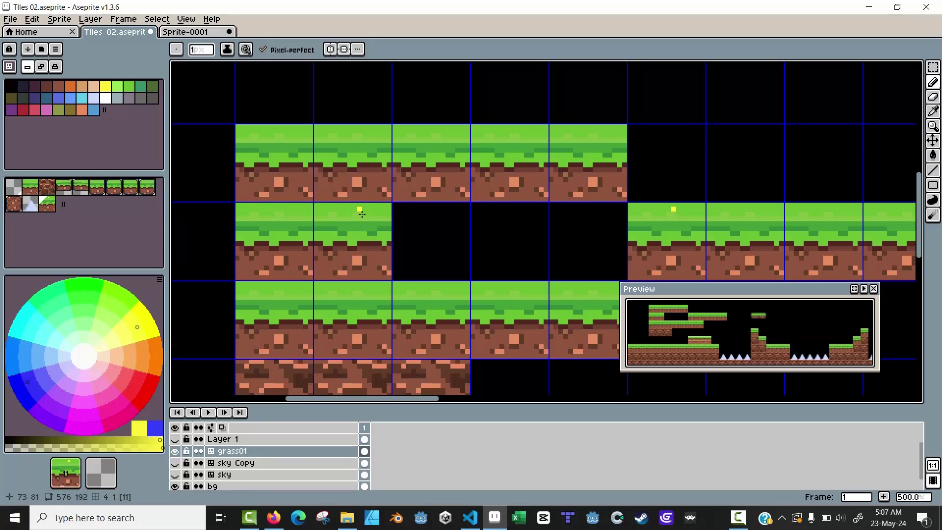
- Set the tileset mode to Stack and erase a few pixels from the upper outer corner of the uppermost platform's last grass tile
{"action": "left_click", "coordinate": [56, 67]}
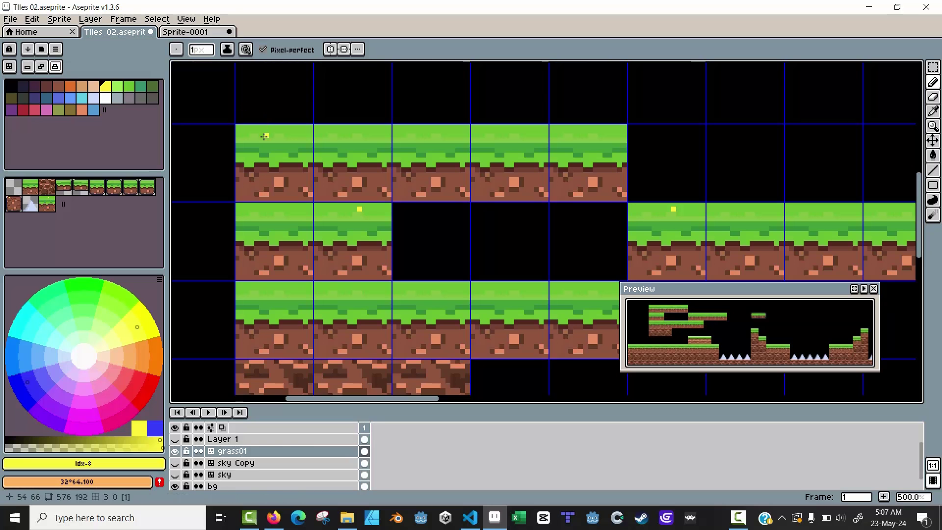
{"action": "left_click", "coordinate": [9, 67]}
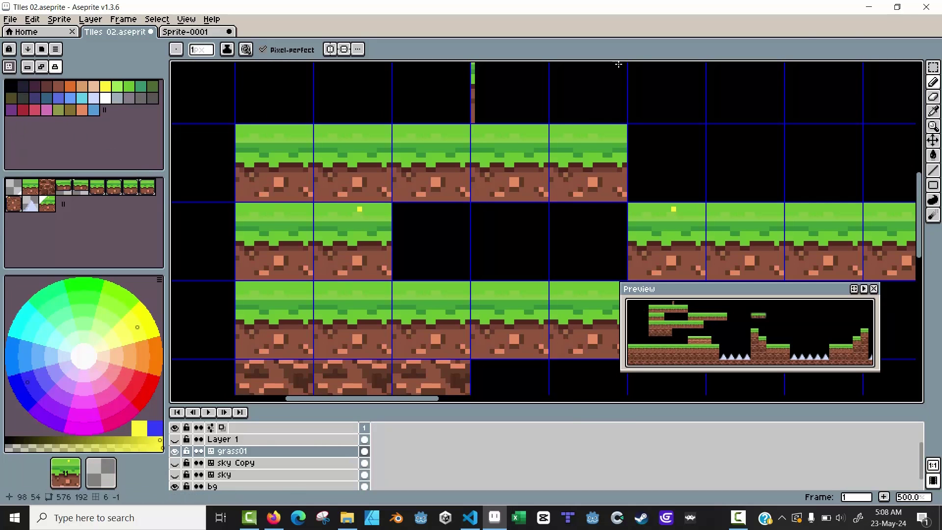
{"action": "left_click", "coordinate": [11, 70]}
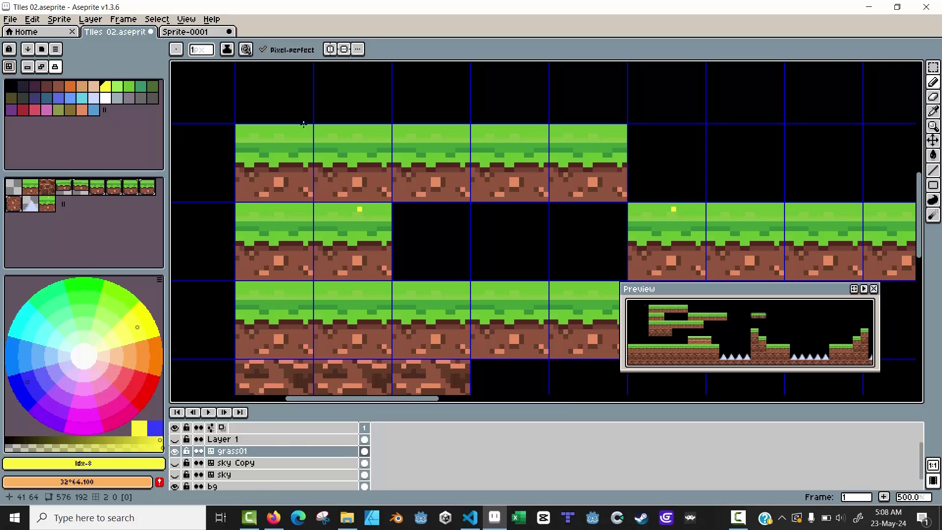
{"action": "left_click", "coordinate": [935, 98]}
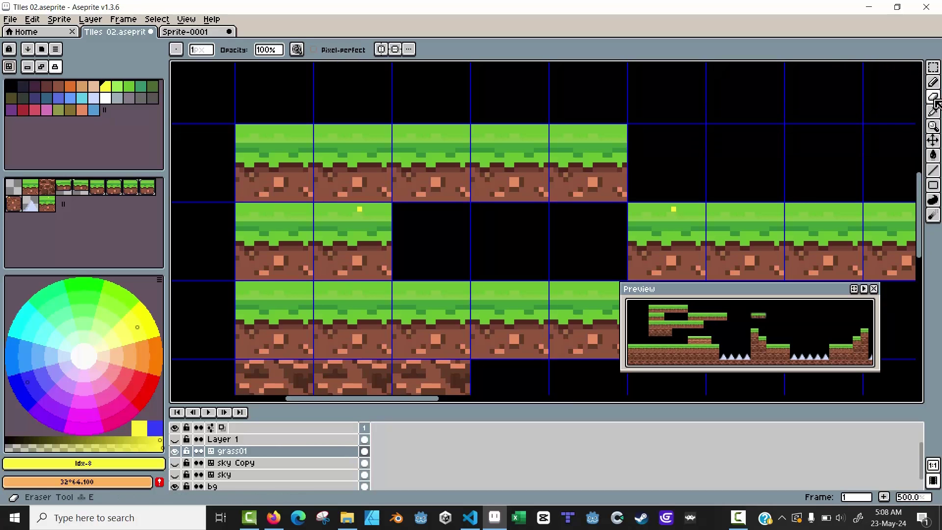
{"action": "scroll", "coordinate": [598, 135], "scroll_direction": "up", "scroll_amount": 4}
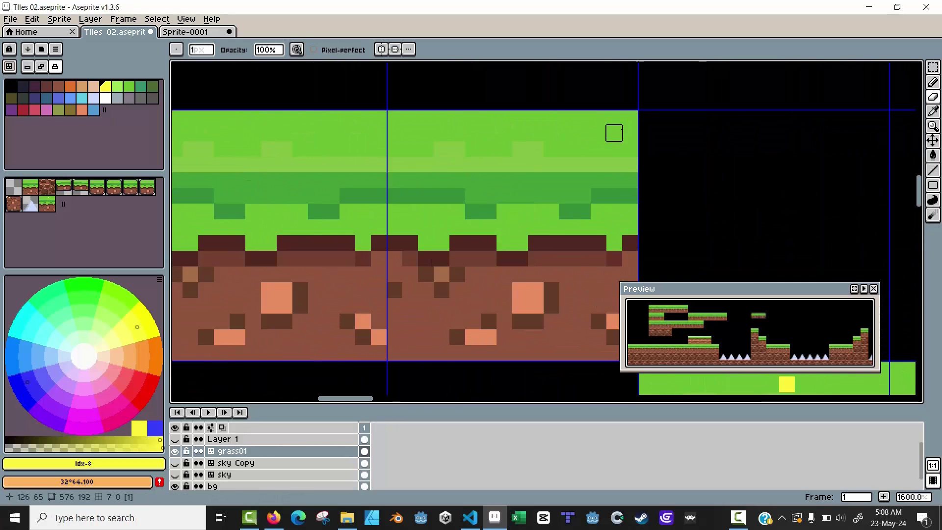
{"action": "scroll", "coordinate": [589, 118], "scroll_direction": "down", "scroll_amount": 2}
{"action": "left_click_drag", "start_coordinate": [608, 123], "coordinate": [625, 123]}
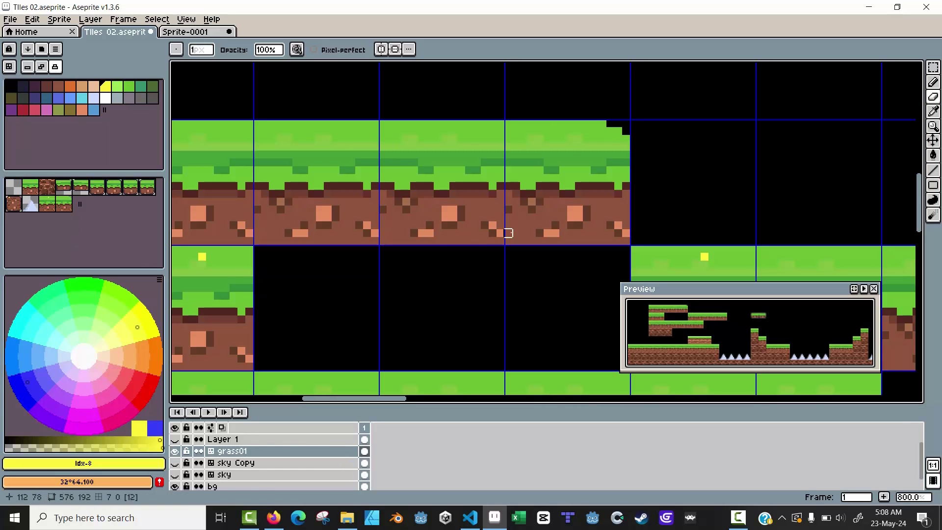
- Erase a hole in the dirt and the lower outer corner of the uppermost platform's last grass tile
{"action": "mouse_move", "coordinate": [524, 225]}
{"action": "left_mouse_down"}
{"action": "mouse_move", "coordinate": [555, 218]}
{"action": "mouse_move", "coordinate": [571, 225]}
{"action": "mouse_move", "coordinate": [540, 233]}
{"action": "mouse_move", "coordinate": [540, 225]}
{"action": "mouse_move", "coordinate": [626, 226]}
{"action": "left_mouse_up"}
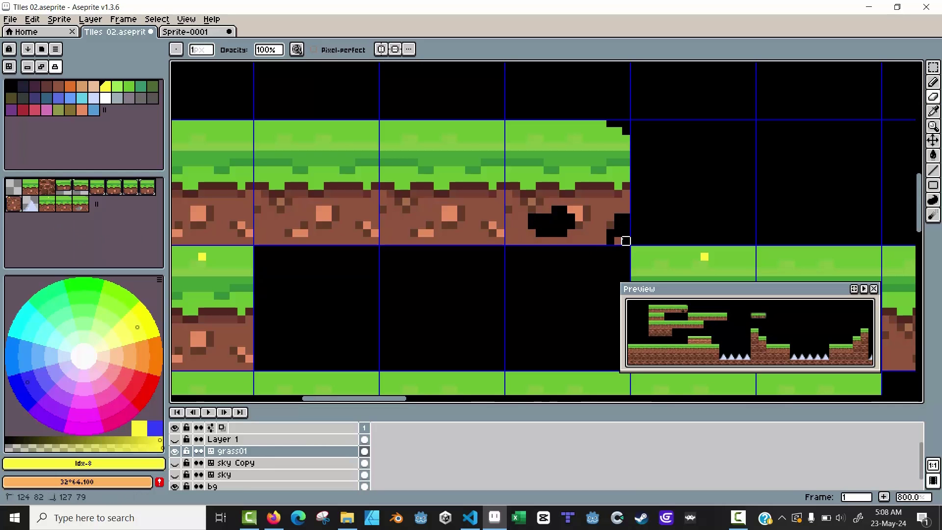
- Place three copies of the holed grass tile without the eroded lower corner in the uppermost row, one cell beyond the platform
{"action": "left_click", "coordinate": [10, 70]}
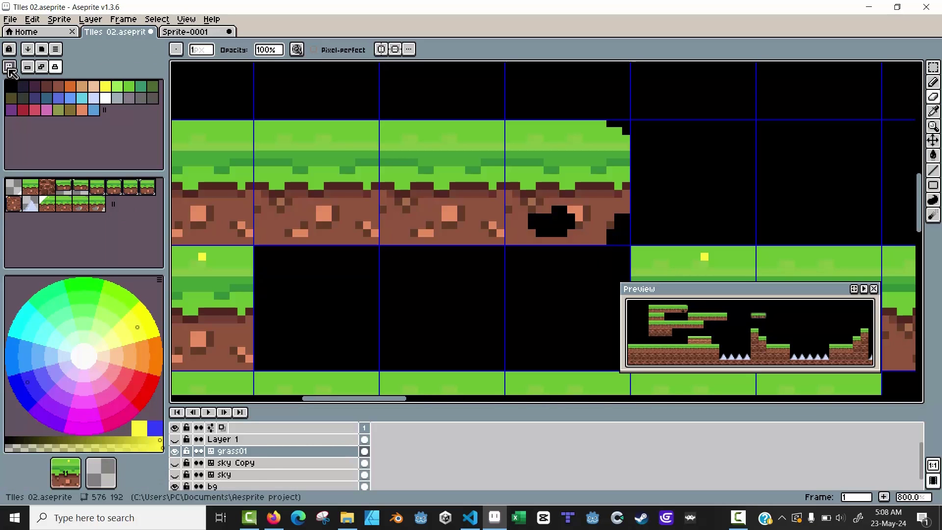
{"action": "left_click", "coordinate": [81, 203]}
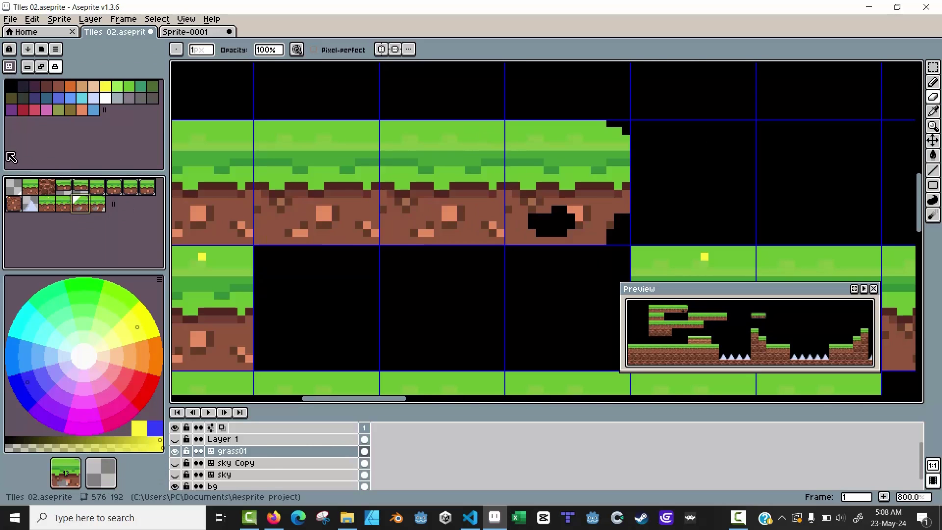
{"action": "left_click", "coordinate": [934, 85]}
{"action": "left_click", "coordinate": [716, 162]}
{"action": "scroll", "coordinate": [638, 128], "scroll_direction": "down", "scroll_amount": 1}
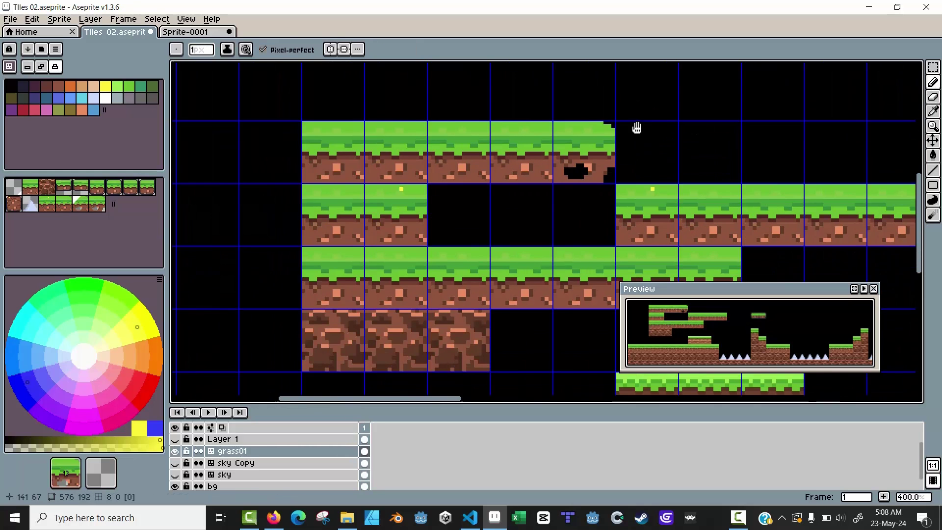
{"action": "left_click", "coordinate": [589, 129]}
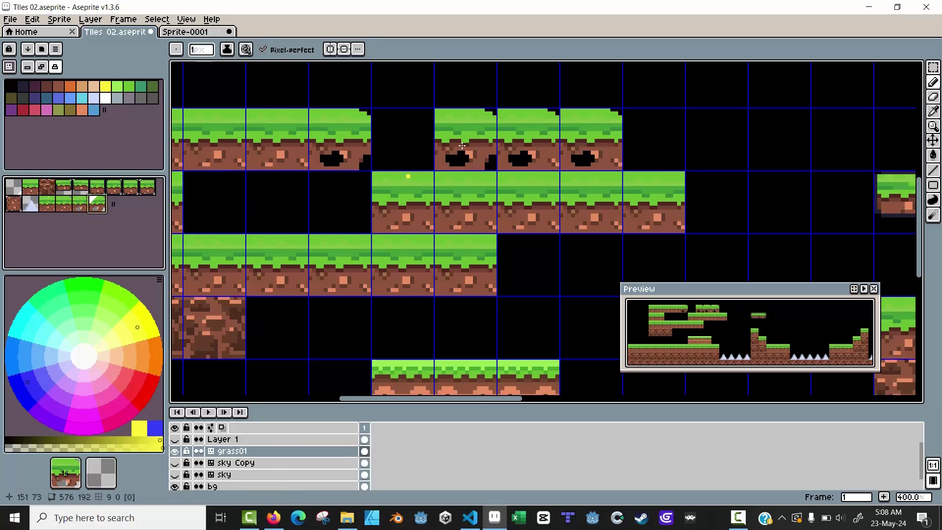
{"action": "left_click", "coordinate": [79, 206]}
{"action": "left_click", "coordinate": [466, 139]}
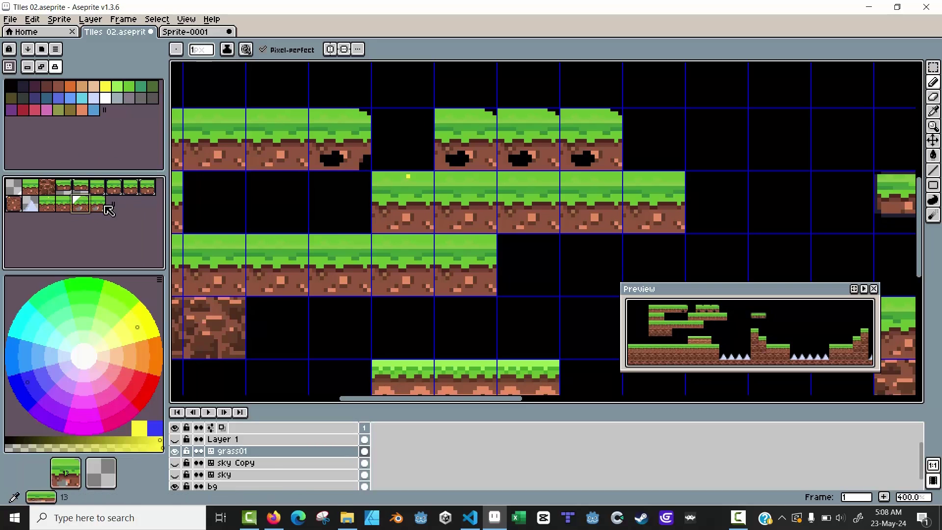
- Place the holed grass tile and its variant with the eroded lower corner side by side farther along the uppermost row
{"action": "left_click", "coordinate": [724, 122]}
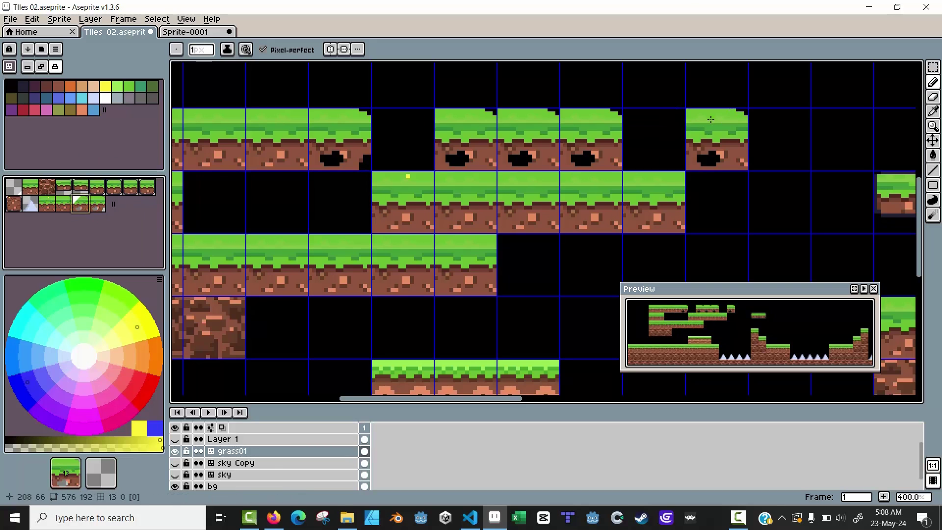
{"action": "left_click", "coordinate": [97, 202]}
{"action": "left_click", "coordinate": [807, 152]}
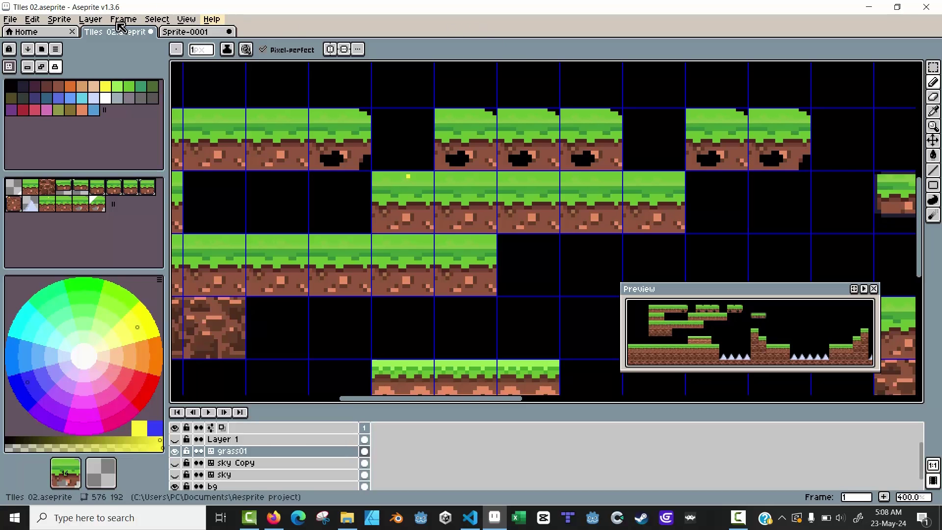
- Create a new 16 × 16 px RGBA sprite with a transparent background
{"action": "left_click", "coordinate": [10, 18]}
{"action": "left_click", "coordinate": [22, 32]}
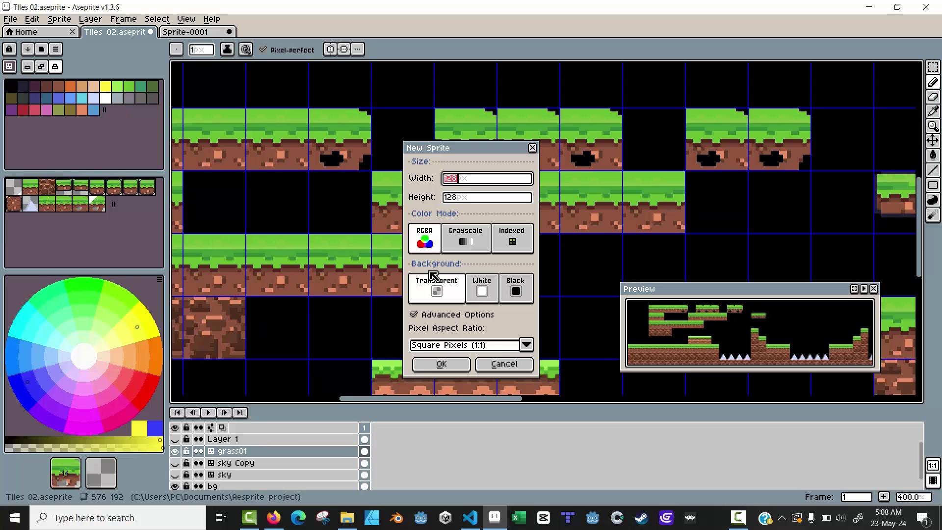
{"action": "key", "text": "Tab"}
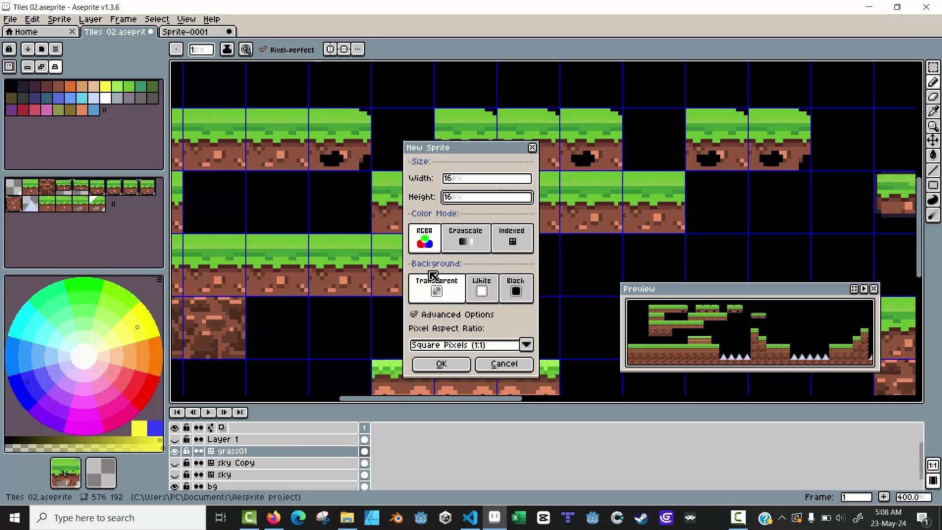
{"action": "left_click", "coordinate": [441, 363]}
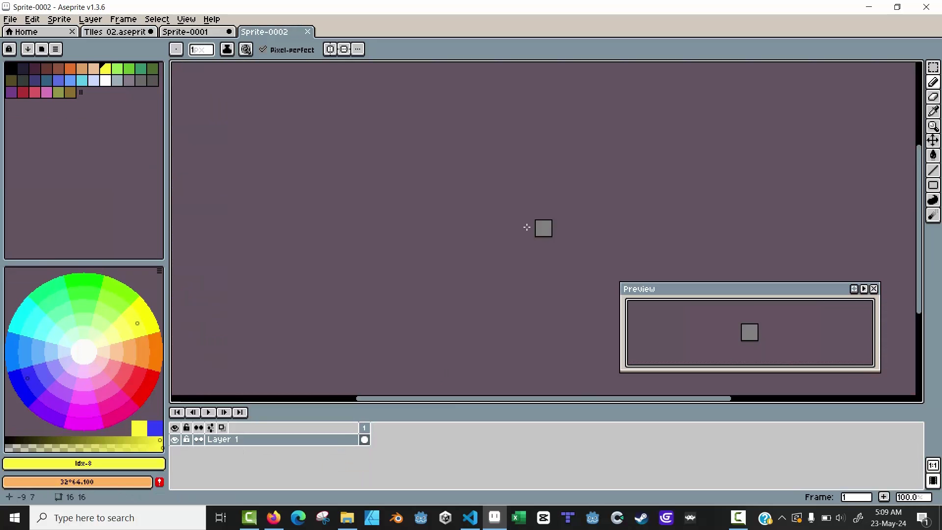
- Set the new sprite's Tiled Mode to Tiled in X Axis
{"action": "scroll", "coordinate": [526, 227], "scroll_direction": "up", "scroll_amount": 8}
{"action": "left_click_drag", "start_coordinate": [586, 215], "coordinate": [442, 232]}
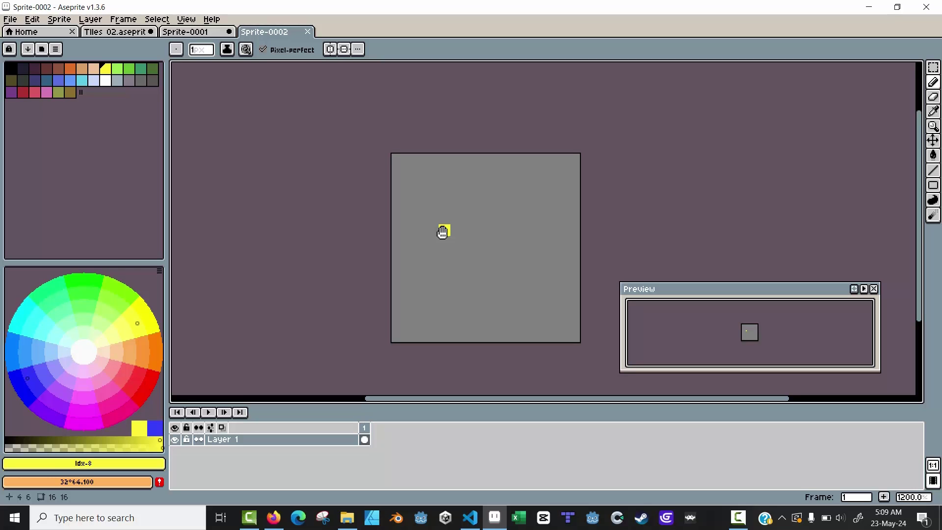
{"action": "left_click", "coordinate": [186, 18]}
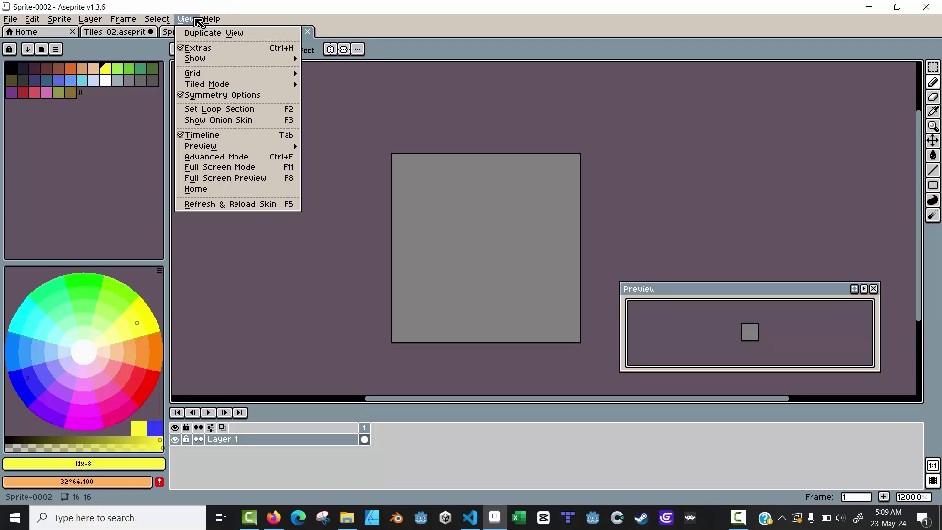
{"action": "mouse_move", "coordinate": [208, 84]}
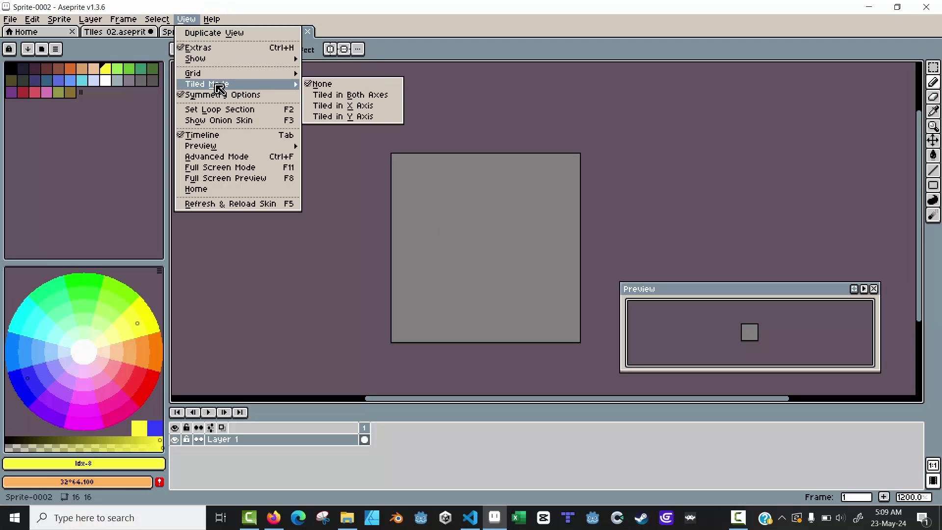
{"action": "left_click", "coordinate": [324, 105]}
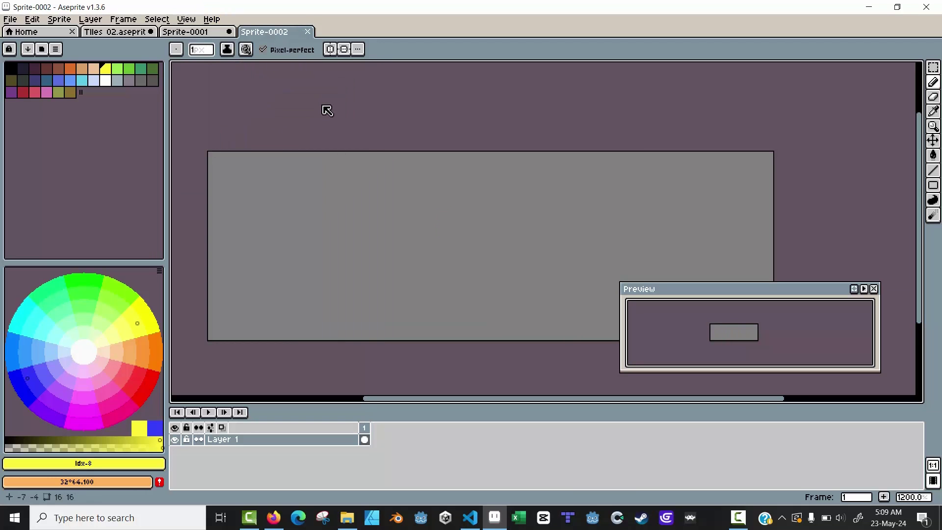
- Draw a small mound, an oval stone and the outline of a large round stone in brown (index 4)
{"action": "left_click", "coordinate": [63, 69]}
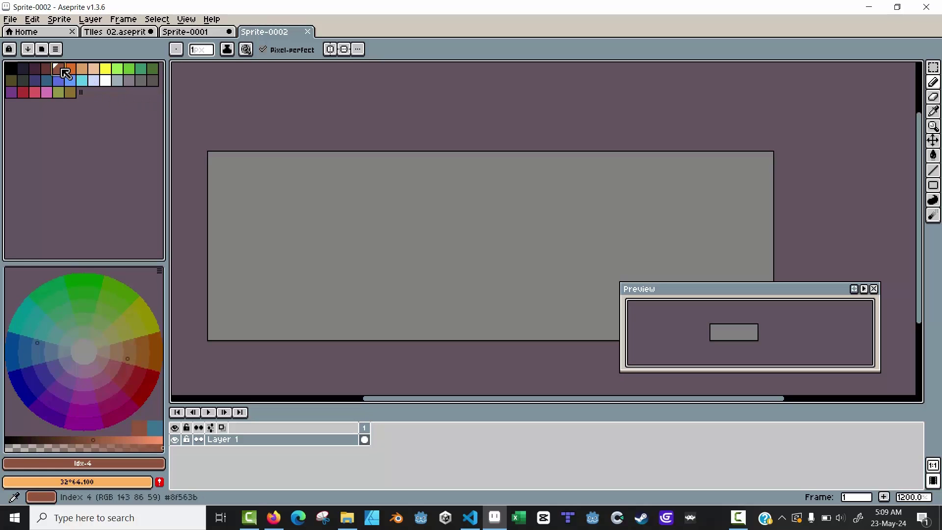
{"action": "left_click", "coordinate": [450, 208]}
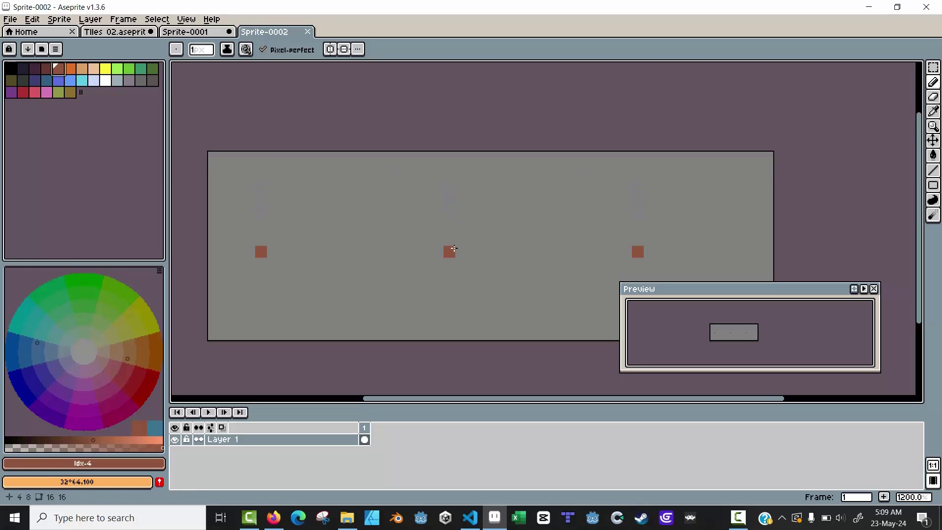
{"action": "mouse_move", "coordinate": [402, 193]}
{"action": "left_mouse_down"}
{"action": "mouse_move", "coordinate": [384, 223]}
{"action": "mouse_move", "coordinate": [416, 230]}
{"action": "mouse_move", "coordinate": [416, 216]}
{"action": "mouse_move", "coordinate": [397, 205]}
{"action": "mouse_move", "coordinate": [395, 214]}
{"action": "mouse_move", "coordinate": [421, 229]}
{"action": "left_mouse_up"}
{"action": "left_click", "coordinate": [415, 229]}
{"action": "mouse_move", "coordinate": [462, 252]}
{"action": "left_mouse_down"}
{"action": "mouse_move", "coordinate": [472, 221]}
{"action": "mouse_move", "coordinate": [498, 204]}
{"action": "mouse_move", "coordinate": [521, 221]}
{"action": "mouse_move", "coordinate": [496, 280]}
{"action": "mouse_move", "coordinate": [461, 272]}
{"action": "mouse_move", "coordinate": [456, 252]}
{"action": "mouse_move", "coordinate": [486, 270]}
{"action": "mouse_move", "coordinate": [496, 264]}
{"action": "mouse_move", "coordinate": [513, 243]}
{"action": "mouse_move", "coordinate": [503, 215]}
{"action": "mouse_move", "coordinate": [483, 218]}
{"action": "mouse_move", "coordinate": [484, 231]}
{"action": "mouse_move", "coordinate": [500, 231]}
{"action": "mouse_move", "coordinate": [486, 249]}
{"action": "left_mouse_up"}
{"action": "mouse_move", "coordinate": [367, 263]}
{"action": "left_mouse_down"}
{"action": "mouse_move", "coordinate": [414, 249]}
{"action": "mouse_move", "coordinate": [431, 273]}
{"action": "mouse_move", "coordinate": [427, 300]}
{"action": "mouse_move", "coordinate": [386, 322]}
{"action": "mouse_move", "coordinate": [368, 309]}
{"action": "mouse_move", "coordinate": [360, 275]}
{"action": "mouse_move", "coordinate": [365, 265]}
{"action": "mouse_move", "coordinate": [422, 273]}
{"action": "mouse_move", "coordinate": [391, 264]}
{"action": "left_mouse_up"}
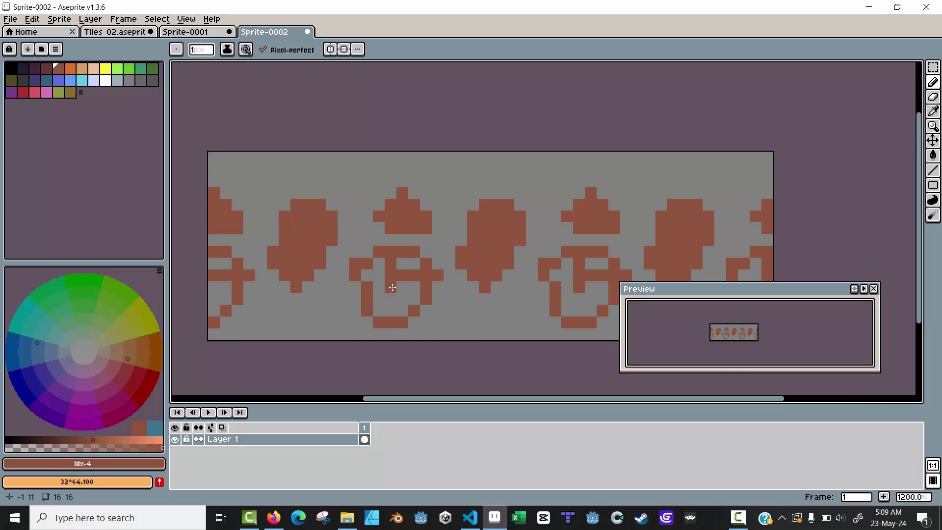
- Fill the enclosed gaps of the large round stone with brown, undoing any stray fill outside it
{"action": "left_click", "coordinate": [387, 298]}
{"action": "key", "text": "g"}
{"action": "left_click", "coordinate": [379, 294]}
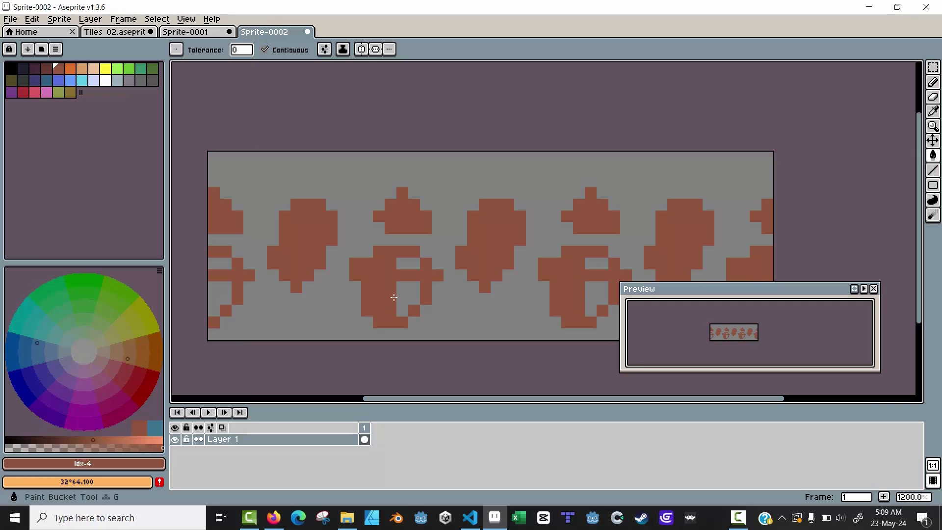
{"action": "left_click", "coordinate": [403, 299]}
{"action": "left_click", "coordinate": [412, 295]}
{"action": "left_click", "coordinate": [408, 268]}
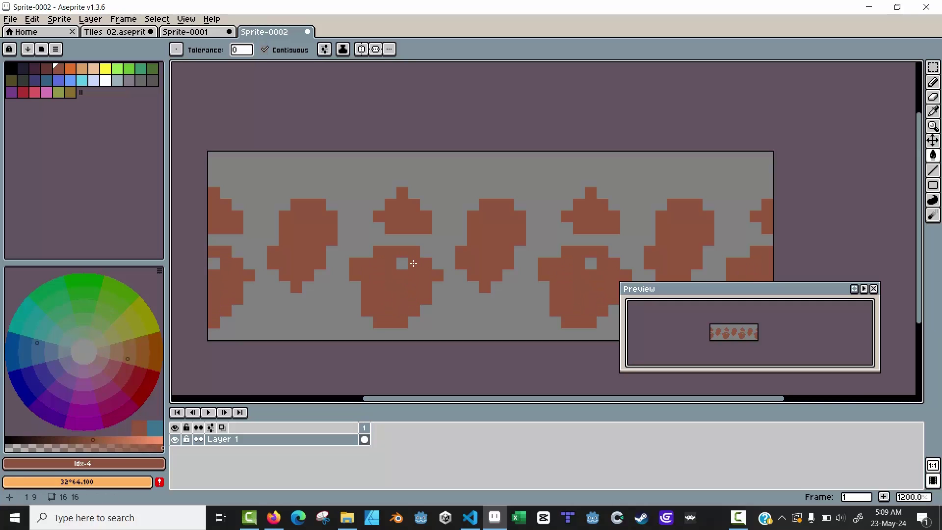
{"action": "left_click", "coordinate": [408, 267]}
{"action": "left_click", "coordinate": [858, 167]}
{"action": "key", "text": "ctrl+z"}
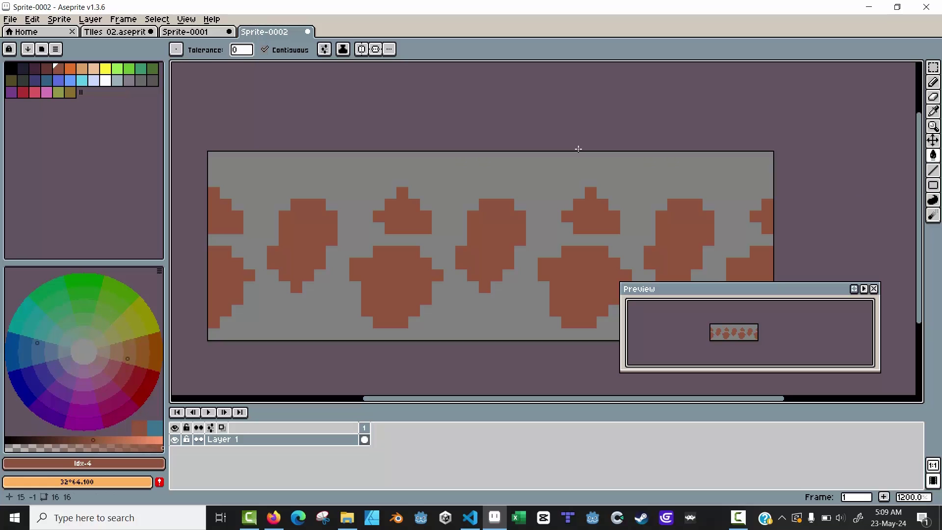
- Outline a brown stone against the tile's upper edge and fill it, undoing any fill that floods the background
{"action": "key", "text": "b"}
{"action": "left_click", "coordinate": [533, 181]}
{"action": "key", "text": "ctrl+z"}
{"action": "mouse_move", "coordinate": [543, 194]}
{"action": "left_mouse_down"}
{"action": "mouse_move", "coordinate": [553, 200]}
{"action": "mouse_move", "coordinate": [564, 178]}
{"action": "mouse_move", "coordinate": [526, 152]}
{"action": "mouse_move", "coordinate": [517, 179]}
{"action": "mouse_move", "coordinate": [532, 193]}
{"action": "mouse_move", "coordinate": [532, 171]}
{"action": "left_mouse_up"}
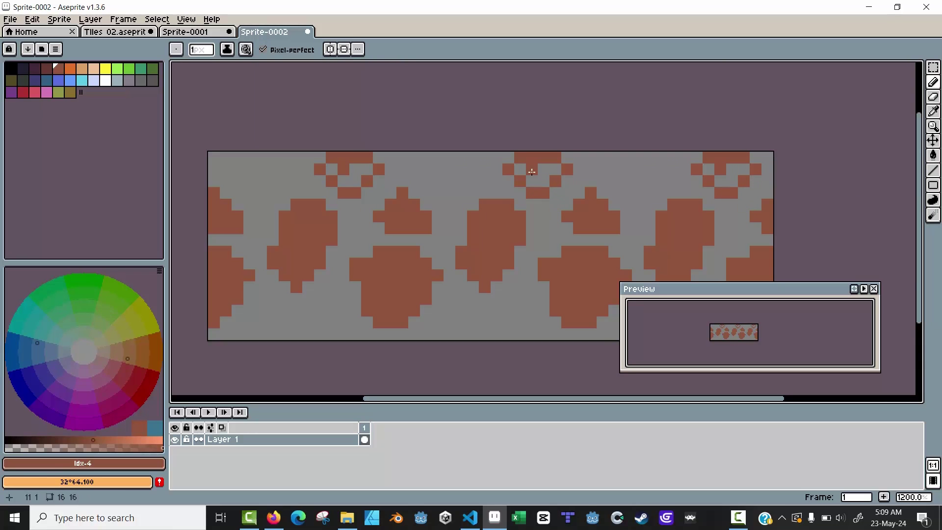
{"action": "key", "text": "g"}
{"action": "left_click", "coordinate": [534, 172]}
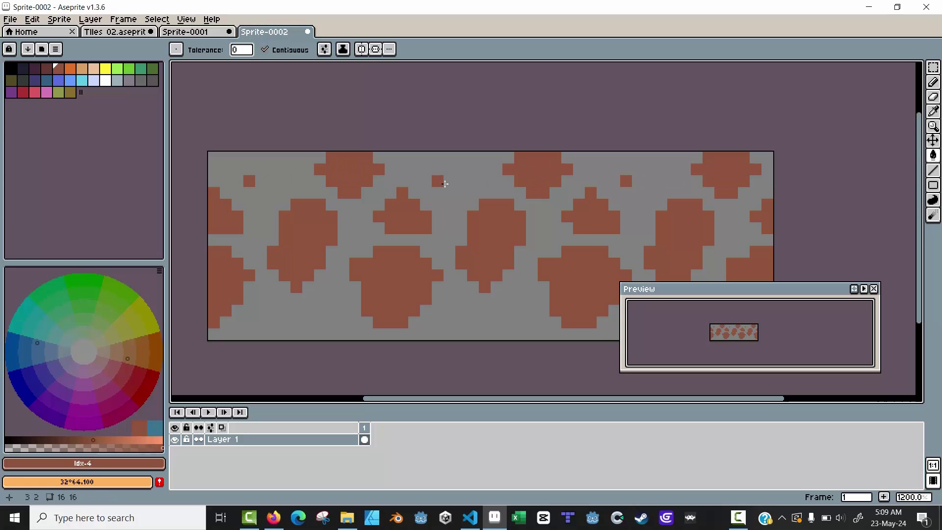
{"action": "left_click", "coordinate": [470, 186]}
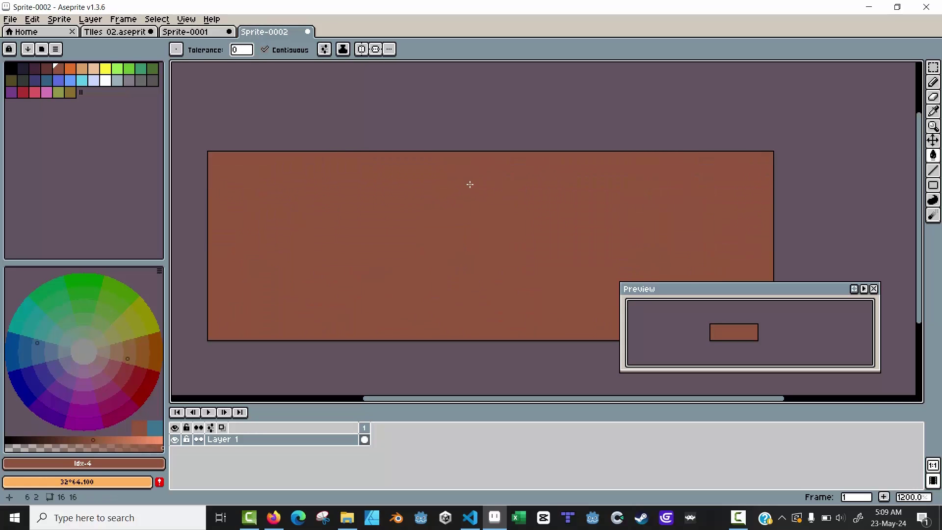
{"action": "key", "text": "ctrl+z"}
- Outline and fill another brown stone at the upper edge, above the small mound, undoing any background fill
{"action": "key", "text": "b"}
{"action": "left_click", "coordinate": [459, 194]}
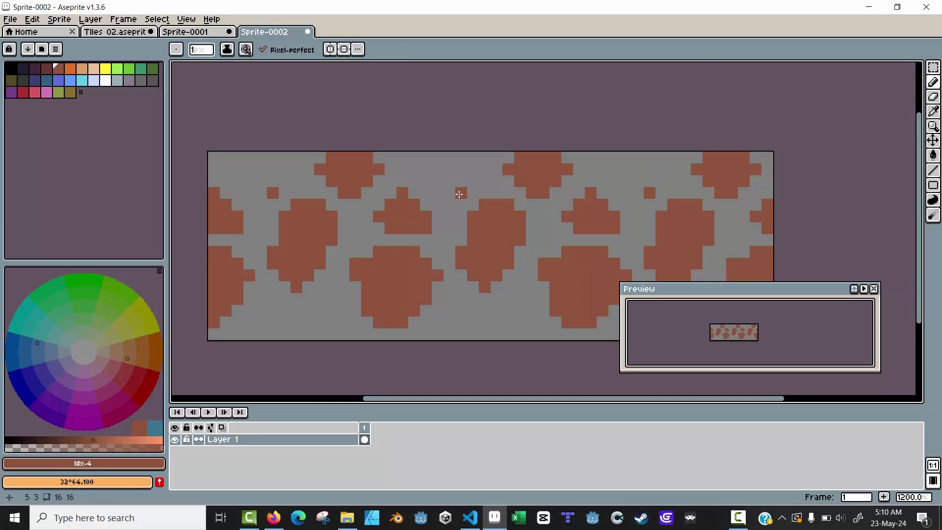
{"action": "mouse_move", "coordinate": [464, 188]}
{"action": "left_mouse_down"}
{"action": "mouse_move", "coordinate": [424, 161]}
{"action": "mouse_move", "coordinate": [414, 181]}
{"action": "mouse_move", "coordinate": [448, 192]}
{"action": "left_mouse_up"}
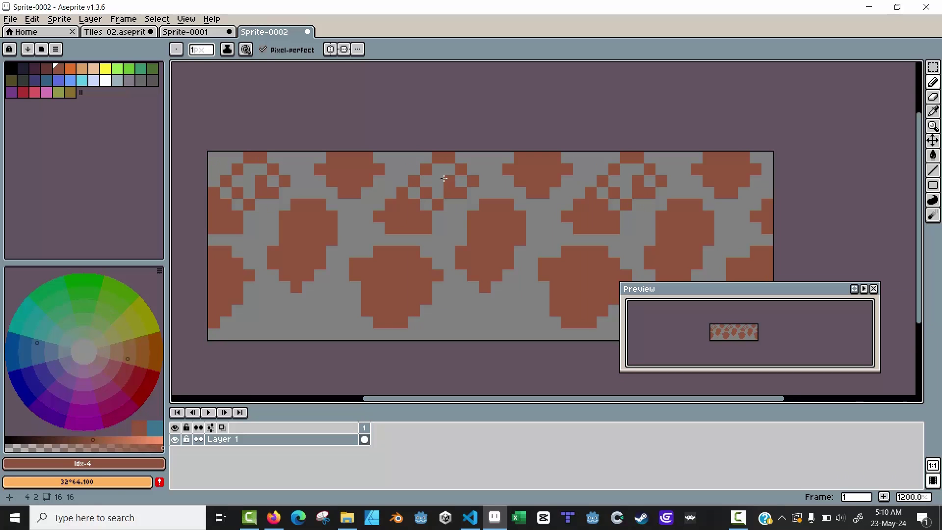
{"action": "key", "text": "g"}
{"action": "left_click", "coordinate": [438, 181]}
{"action": "left_click", "coordinate": [457, 184]}
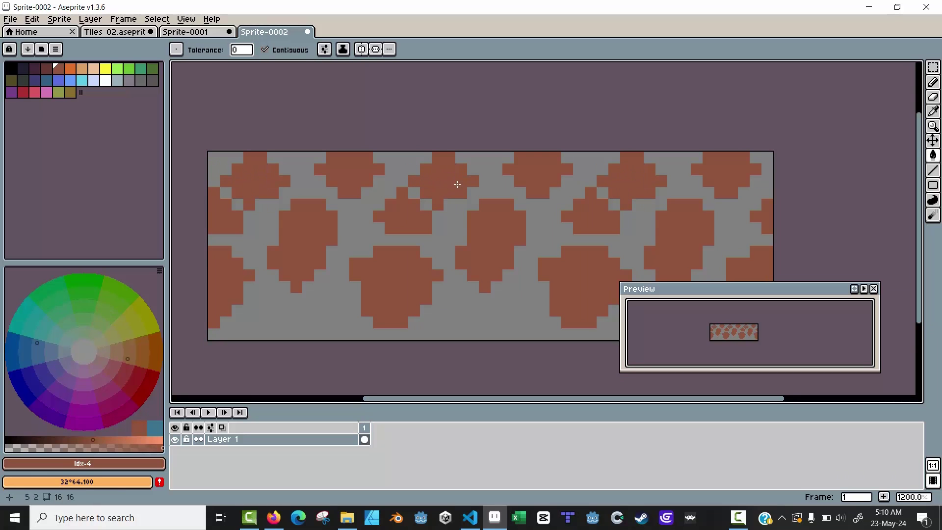
{"action": "left_click", "coordinate": [344, 299]}
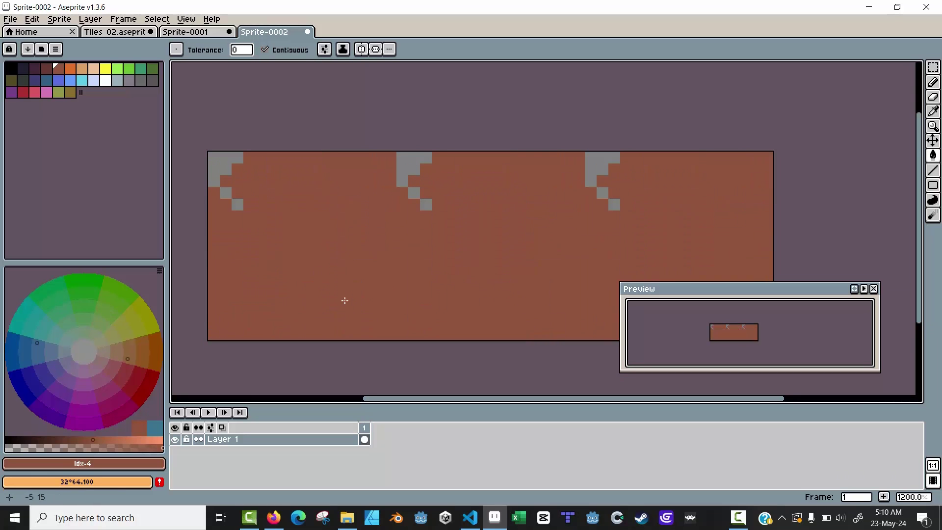
{"action": "key", "text": "ctrl+z"}
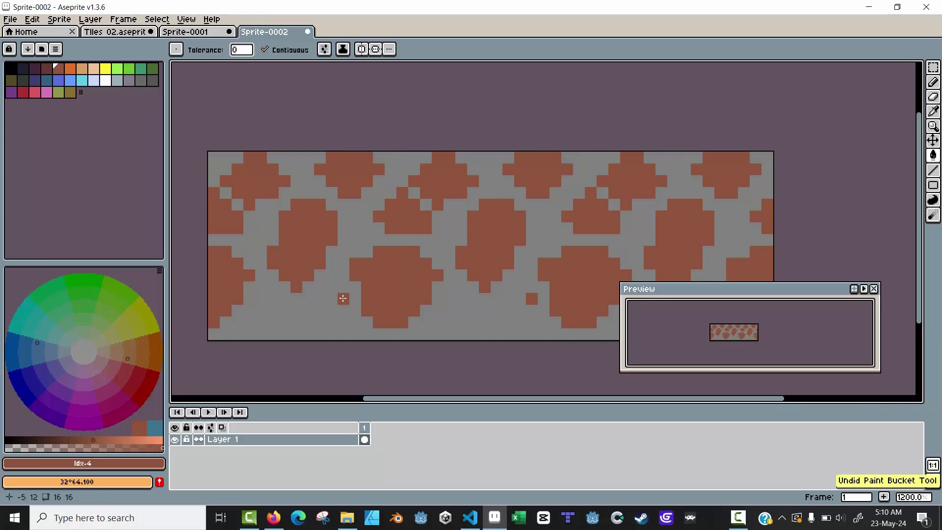
- Draw two more solid brown stones along the tile's lower edge, filling the empty space beside the large round stone
{"action": "key", "text": "b"}
{"action": "mouse_move", "coordinate": [339, 328]}
{"action": "left_mouse_down"}
{"action": "mouse_move", "coordinate": [328, 291]}
{"action": "mouse_move", "coordinate": [307, 302]}
{"action": "mouse_move", "coordinate": [292, 314]}
{"action": "mouse_move", "coordinate": [291, 333]}
{"action": "mouse_move", "coordinate": [318, 337]}
{"action": "left_mouse_up"}
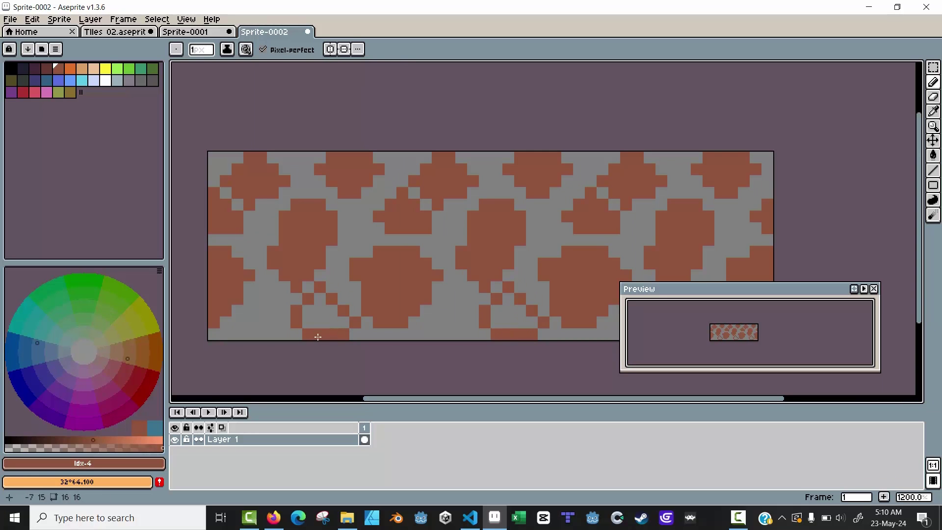
{"action": "key", "text": "g"}
{"action": "left_click", "coordinate": [317, 321]}
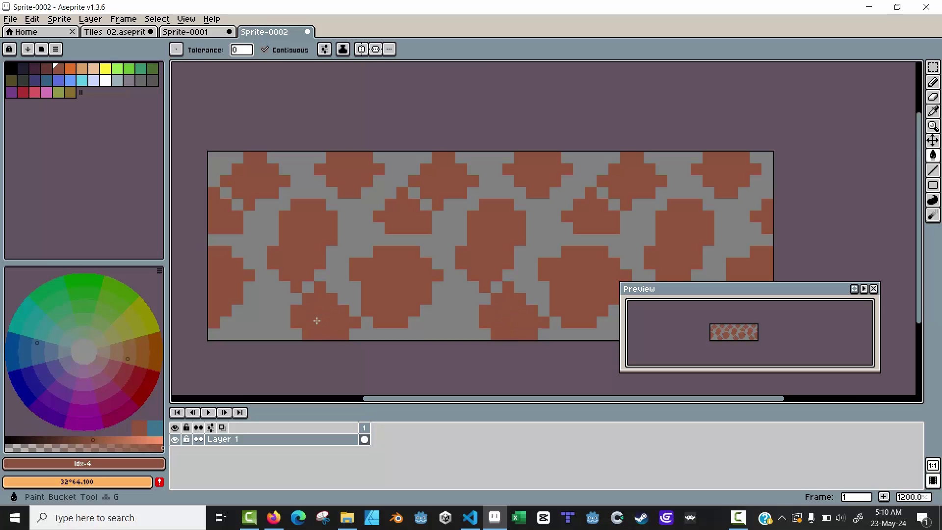
{"action": "key", "text": "b"}
{"action": "mouse_move", "coordinate": [274, 322]}
{"action": "left_mouse_down"}
{"action": "mouse_move", "coordinate": [269, 332]}
{"action": "mouse_move", "coordinate": [263, 293]}
{"action": "mouse_move", "coordinate": [237, 331]}
{"action": "mouse_move", "coordinate": [260, 334]}
{"action": "mouse_move", "coordinate": [270, 322]}
{"action": "mouse_move", "coordinate": [260, 310]}
{"action": "mouse_move", "coordinate": [263, 335]}
{"action": "mouse_move", "coordinate": [251, 322]}
{"action": "left_mouse_up"}
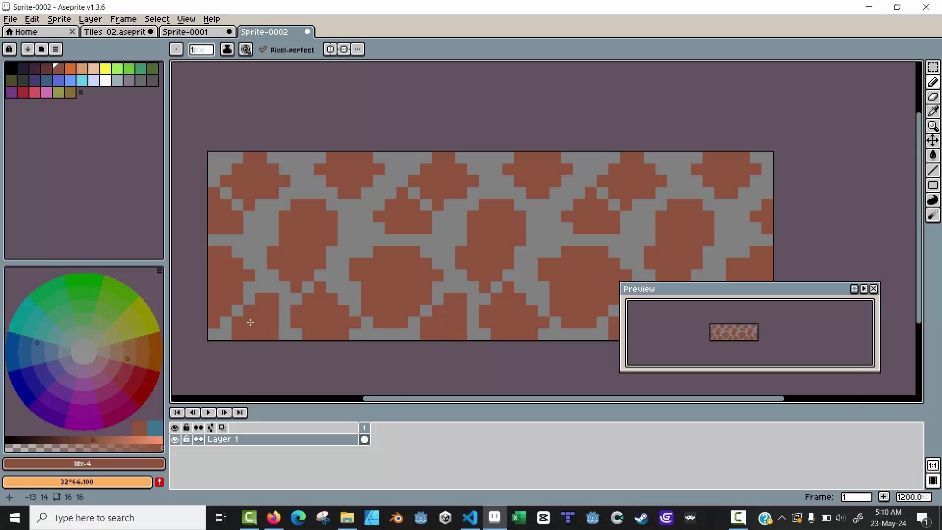
{"action": "left_click", "coordinate": [316, 274]}
- Erase the stray brown pixel between the tall stone and the stone beneath it at the lower edge
{"action": "scroll", "coordinate": [318, 272], "scroll_direction": "down", "scroll_amount": 2}
{"action": "scroll", "coordinate": [320, 271], "scroll_direction": "up", "scroll_amount": 1}
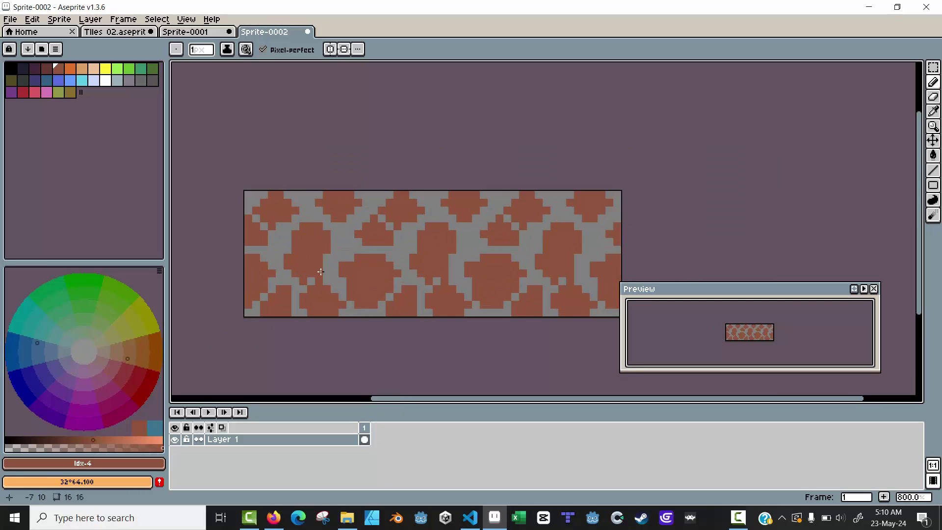
{"action": "scroll", "coordinate": [320, 271], "scroll_direction": "up", "scroll_amount": 1}
{"action": "scroll", "coordinate": [417, 256], "scroll_direction": "up", "scroll_amount": 1}
{"action": "scroll", "coordinate": [371, 223], "scroll_direction": "down", "scroll_amount": 1}
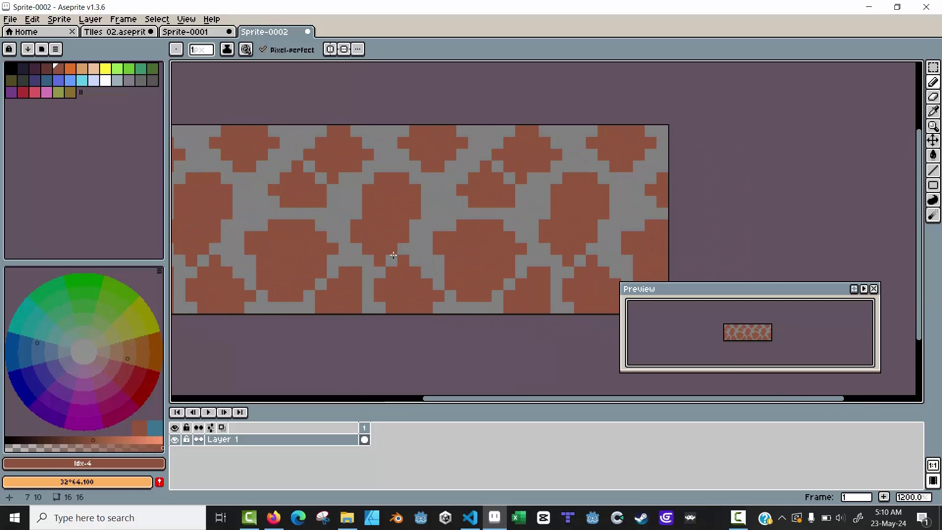
{"action": "key", "text": "e"}
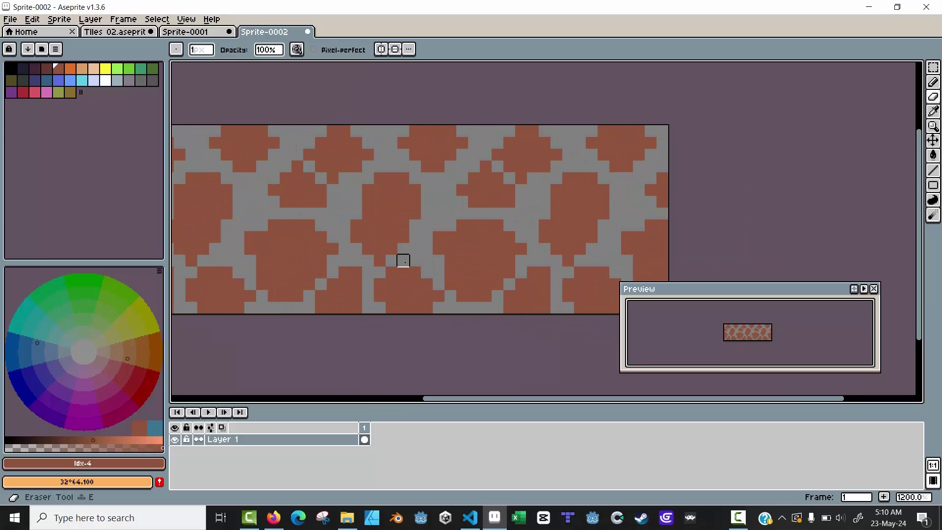
{"action": "mouse_move", "coordinate": [400, 212]}
{"action": "left_mouse_down"}
{"action": "mouse_move", "coordinate": [421, 294]}
{"action": "mouse_move", "coordinate": [393, 292]}
{"action": "left_mouse_up"}
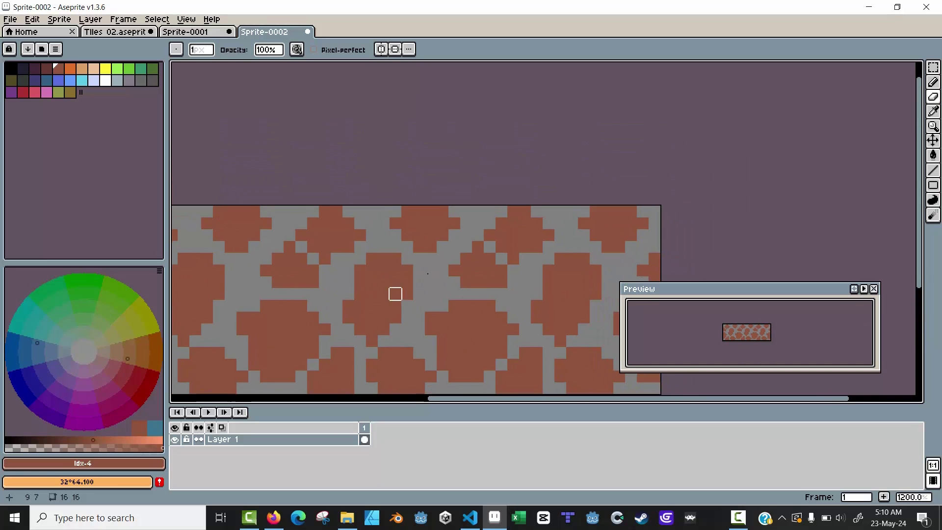
- Draw a small brown stone in the gap between the tall stone and the small mound, undoing the stroke that joins it to the mound
{"action": "key", "text": "b"}
{"action": "scroll", "coordinate": [429, 273], "scroll_direction": "down", "scroll_amount": 2}
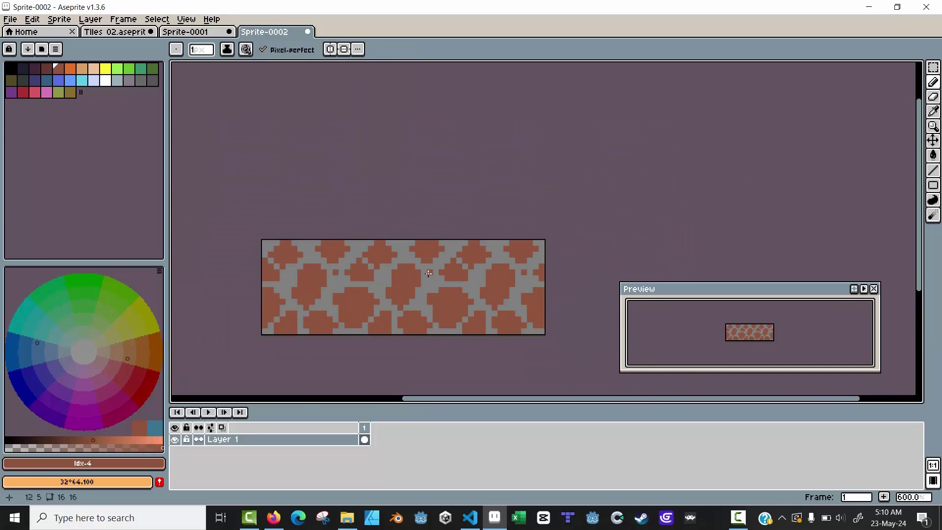
{"action": "scroll", "coordinate": [429, 273], "scroll_direction": "up", "scroll_amount": 2}
{"action": "left_click_drag", "start_coordinate": [430, 294], "coordinate": [437, 275]}
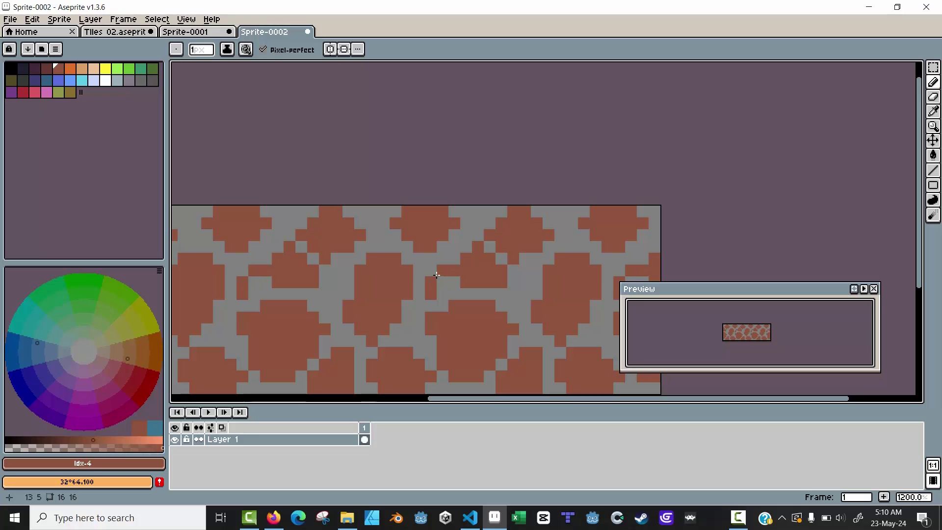
{"action": "left_click", "coordinate": [428, 273]}
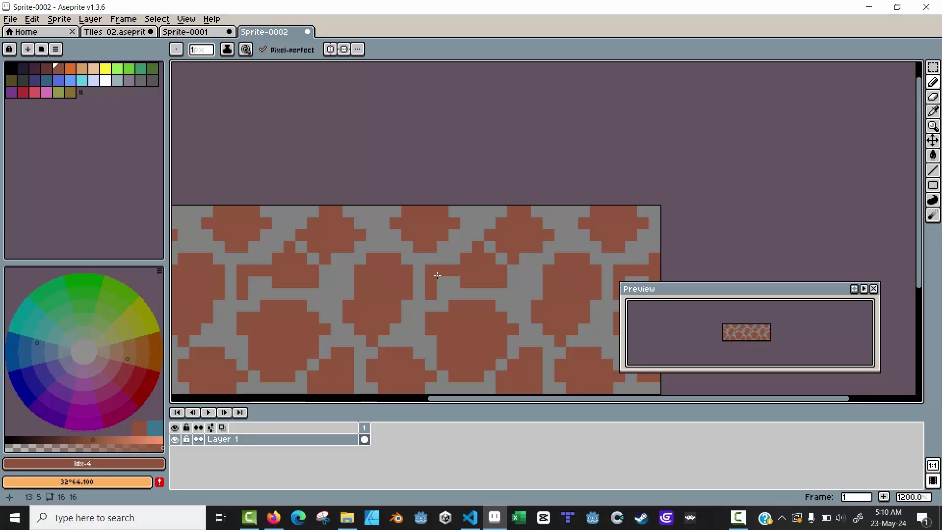
{"action": "key", "text": "ctrl+z"}
{"action": "key", "text": "ctrl"}
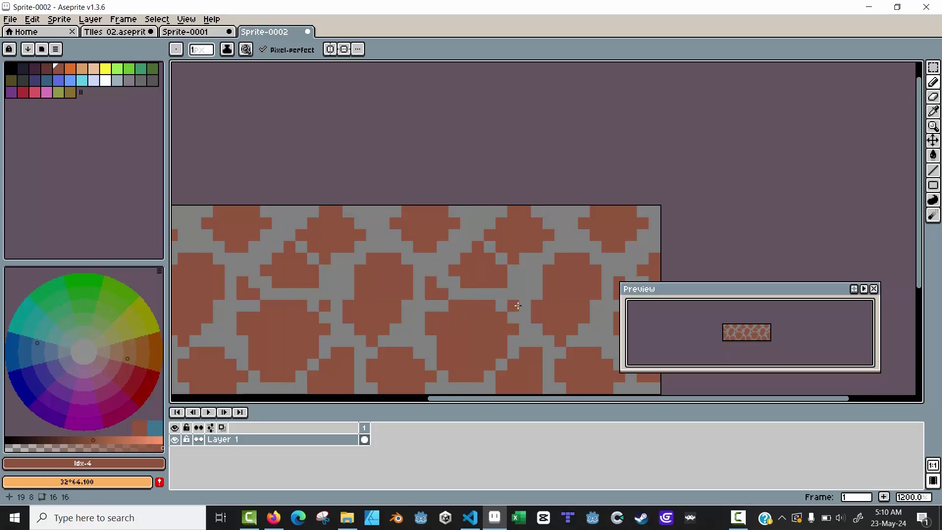
- Draw a small upright brown piece beside the tall stone, above the large round stone, and erase the small stone on the tall stone's other side
{"action": "left_click_drag", "start_coordinate": [520, 305], "coordinate": [522, 280]}
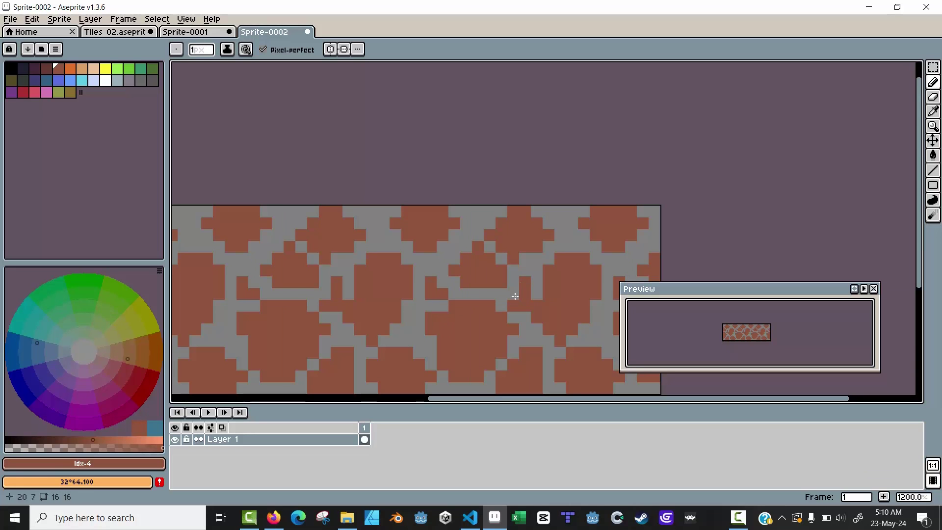
{"action": "scroll", "coordinate": [479, 289], "scroll_direction": "down", "scroll_amount": 3}
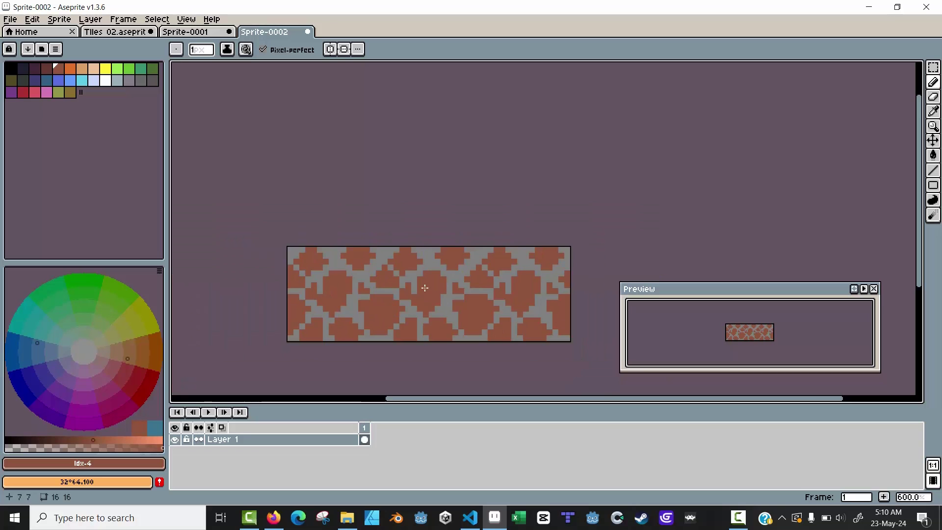
{"action": "scroll", "coordinate": [459, 288], "scroll_direction": "left", "scroll_amount": 2}
{"action": "scroll", "coordinate": [459, 288], "scroll_direction": "up", "scroll_amount": 4}
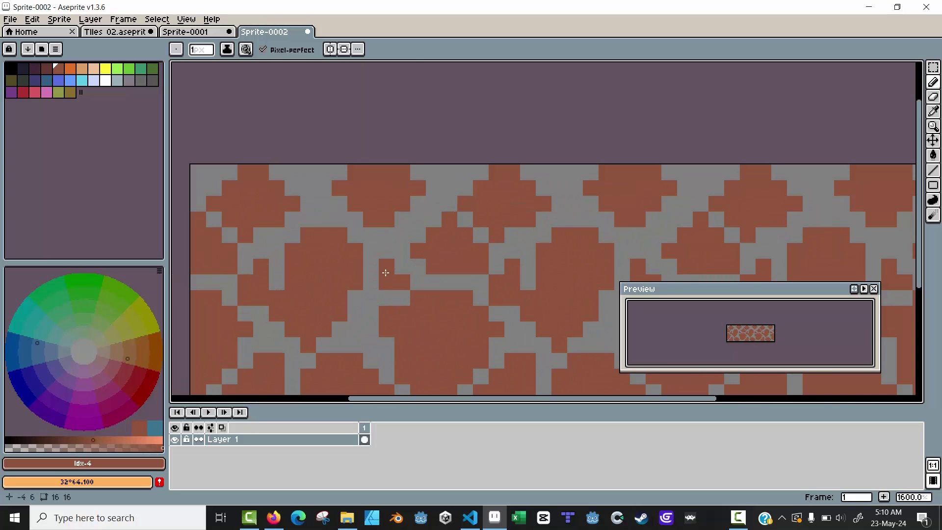
{"action": "key", "text": "e"}
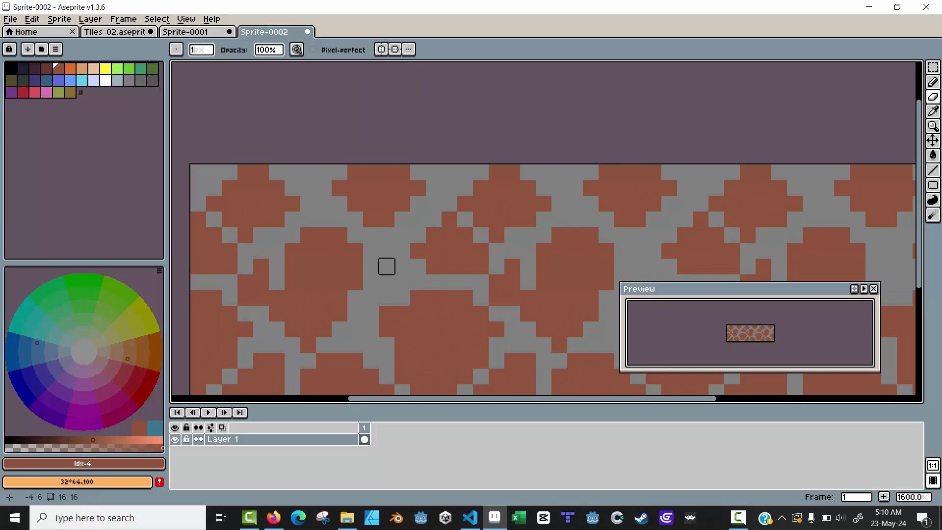
{"action": "scroll", "coordinate": [386, 264], "scroll_direction": "down", "scroll_amount": 3}
{"action": "left_click_drag", "start_coordinate": [456, 263], "coordinate": [384, 275]}
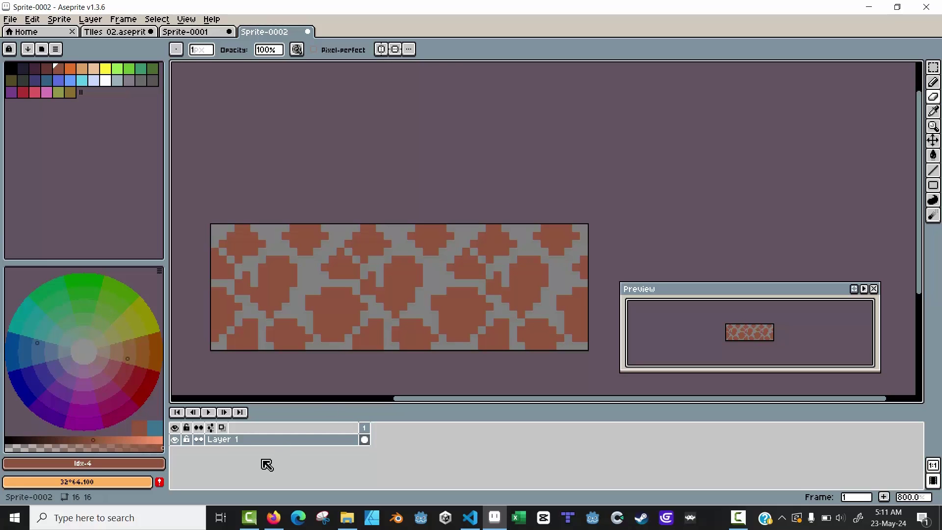
- Add a new layer above Layer 1 and make the foreground brown semi-transparent and darker, at HSV 19, 58, 43
{"action": "key", "text": "shift+n"}
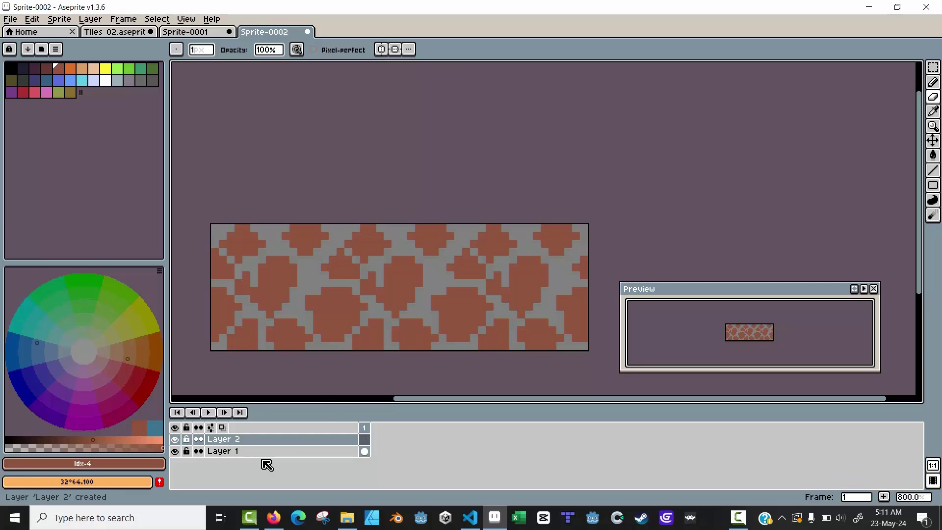
{"action": "left_click", "coordinate": [91, 445]}
{"action": "left_click", "coordinate": [76, 447]}
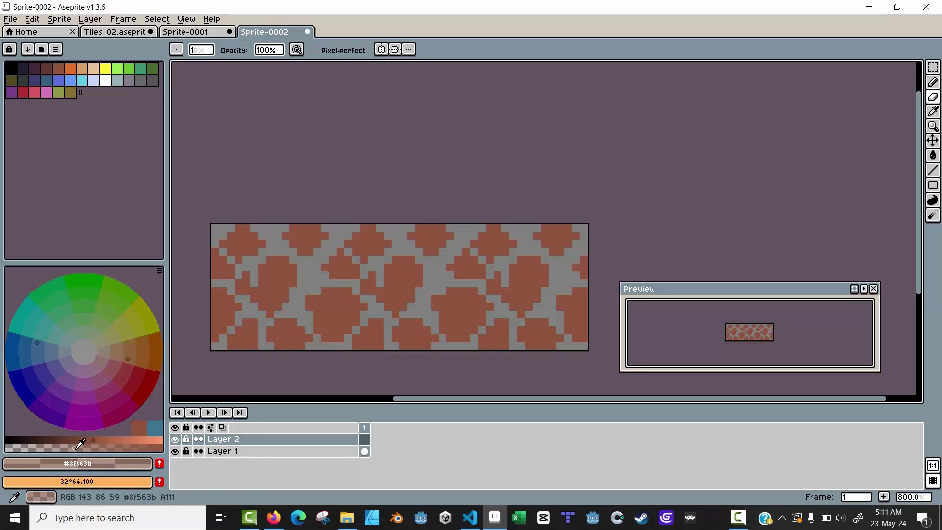
{"action": "left_click_drag", "start_coordinate": [86, 438], "coordinate": [74, 440]}
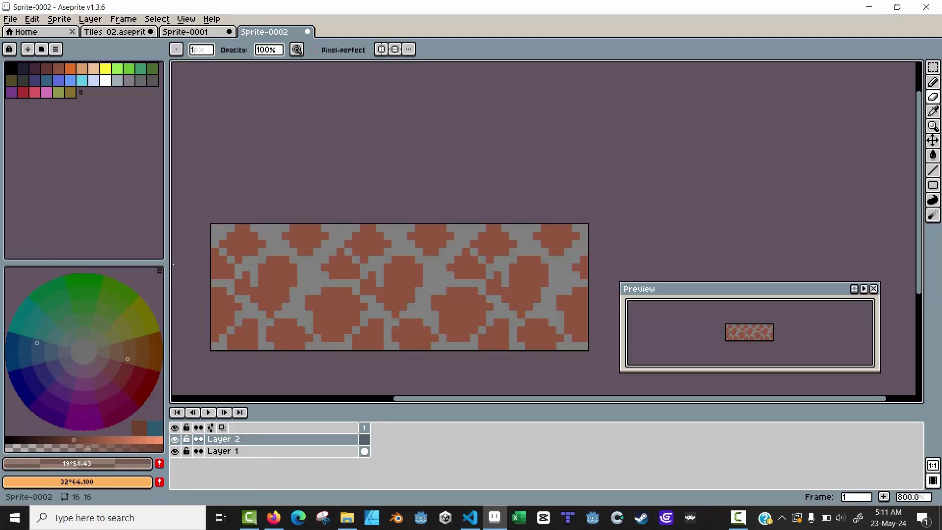
- Switch the color selector from the color wheel to Color Tint/Shade/Tone
{"action": "left_click", "coordinate": [160, 271]}
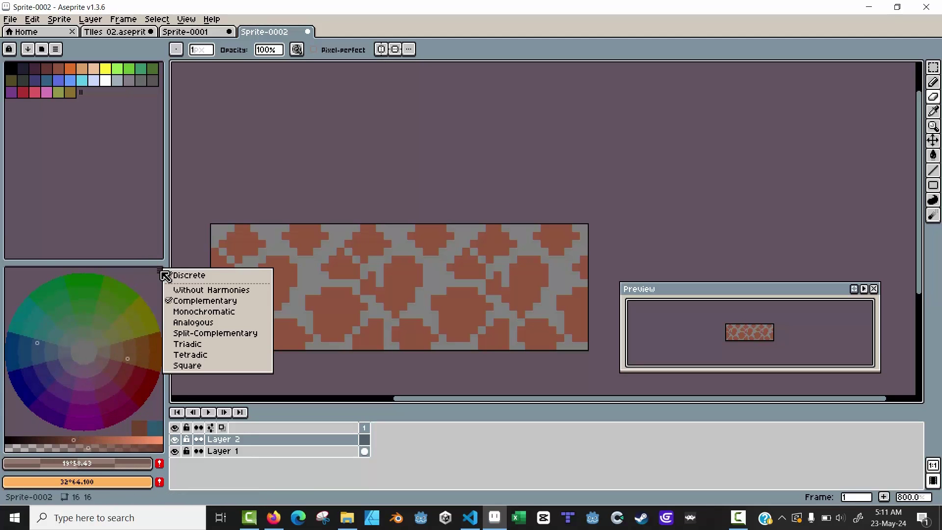
{"action": "left_click", "coordinate": [55, 48]}
{"action": "left_click", "coordinate": [56, 49]}
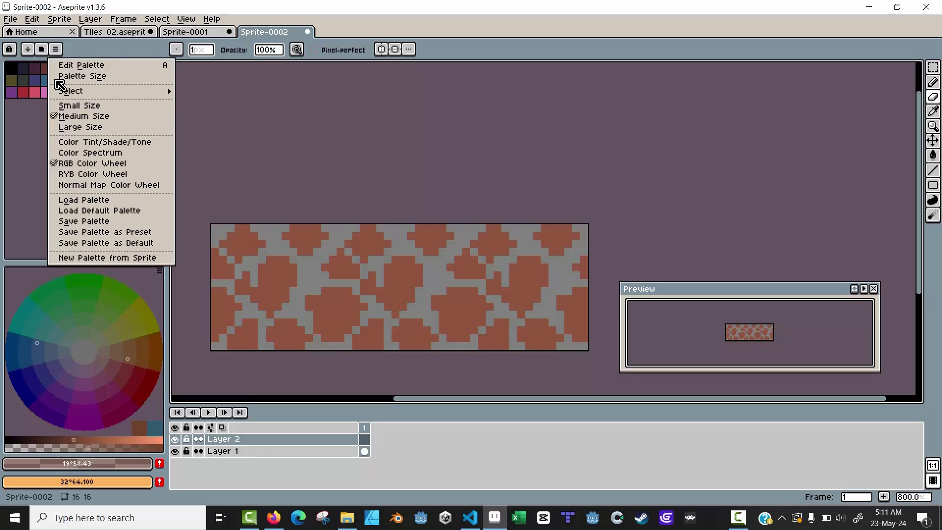
{"action": "left_click", "coordinate": [78, 148]}
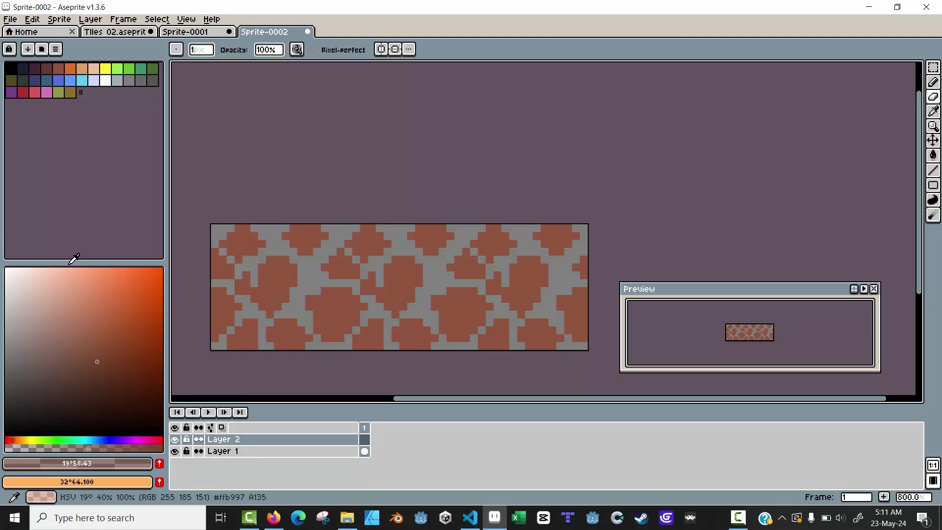
- Set the foreground to a dark brown, HSV 19, 61, 38, and fill the new layer with it while still semi-transparent
{"action": "left_click_drag", "start_coordinate": [95, 357], "coordinate": [104, 374]}
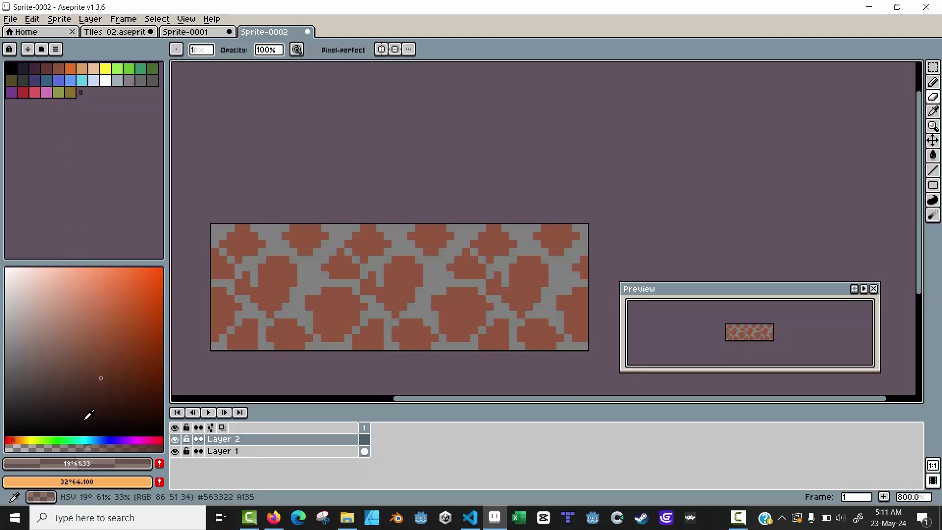
{"action": "left_click", "coordinate": [88, 464]}
{"action": "mouse_move", "coordinate": [98, 433]}
{"action": "left_mouse_down"}
{"action": "mouse_move", "coordinate": [122, 432]}
{"action": "mouse_move", "coordinate": [99, 435]}
{"action": "left_mouse_up"}
{"action": "left_click", "coordinate": [289, 381]}
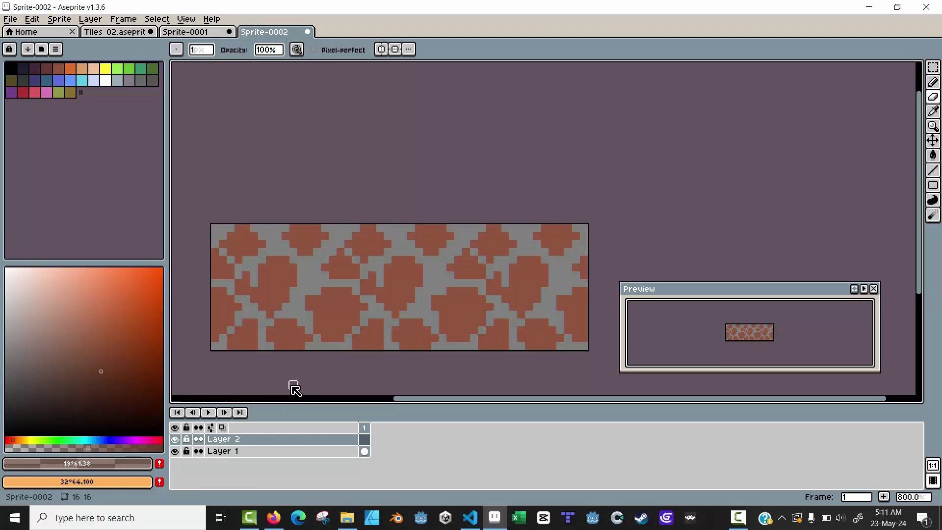
{"action": "key", "text": "g"}
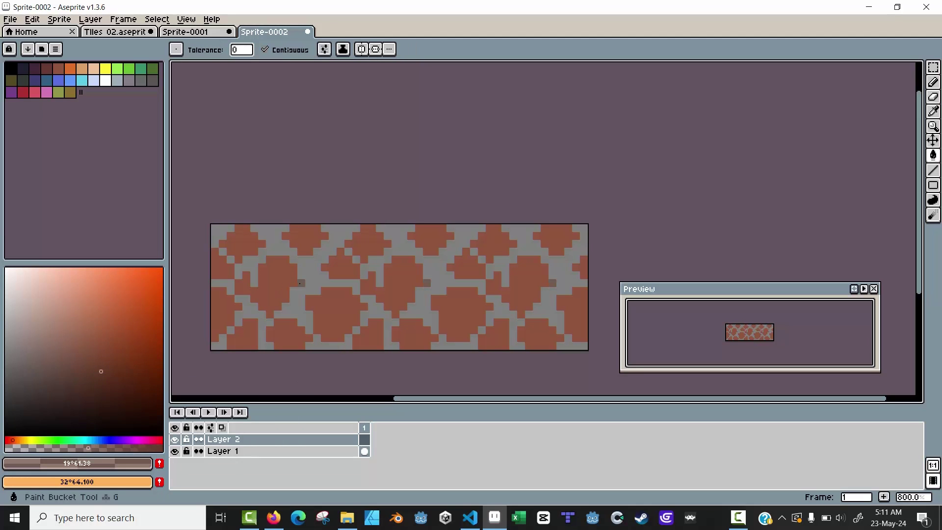
{"action": "left_click", "coordinate": [302, 284]}
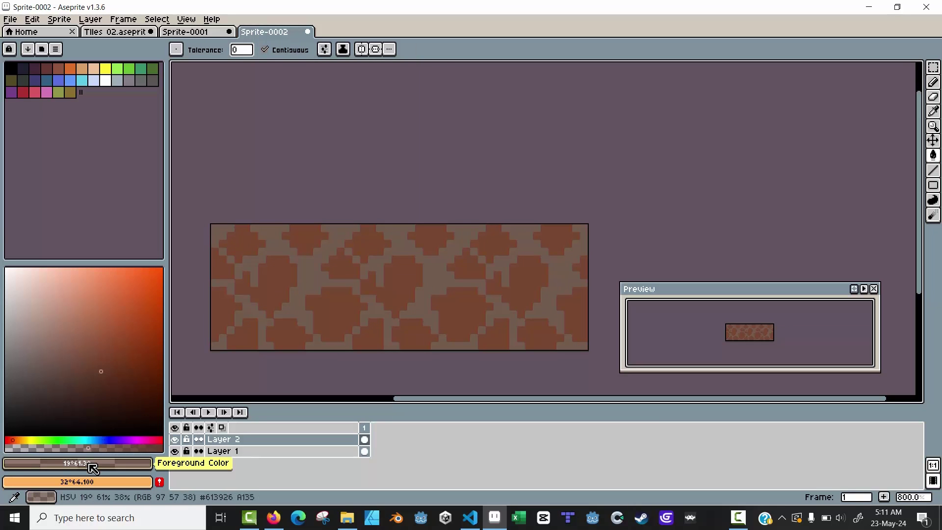
- Refill the new layer with the dark brown at full opacity and move the layer beneath Layer 1
{"action": "left_click_drag", "start_coordinate": [105, 445], "coordinate": [162, 448]}
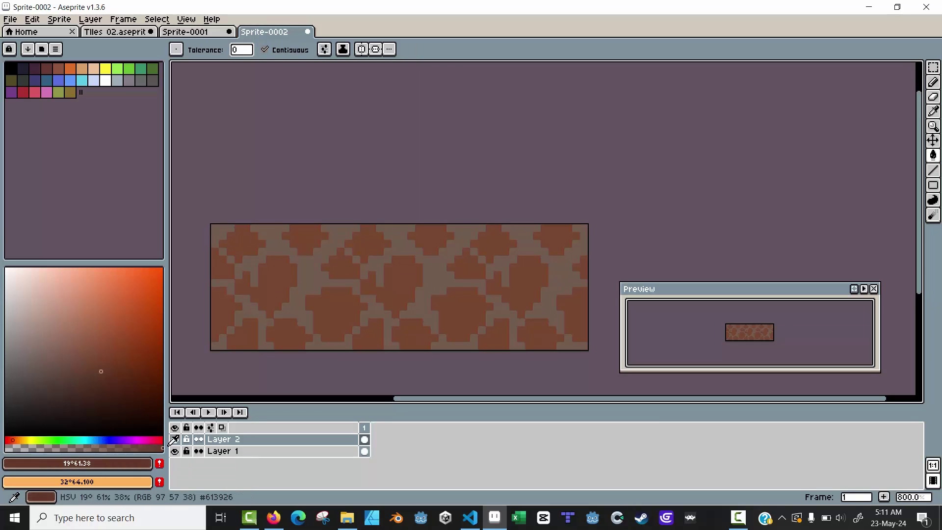
{"action": "left_click", "coordinate": [318, 259]}
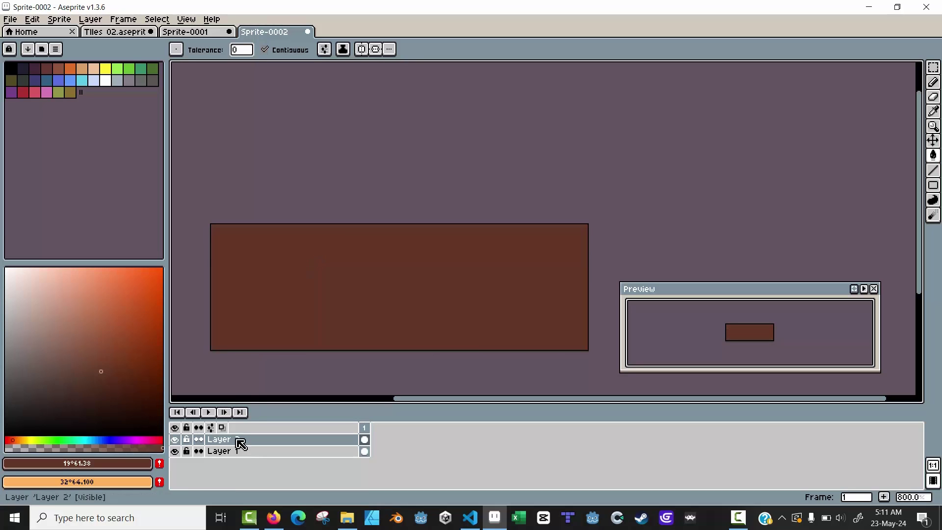
{"action": "left_click_drag", "start_coordinate": [226, 441], "coordinate": [234, 465]}
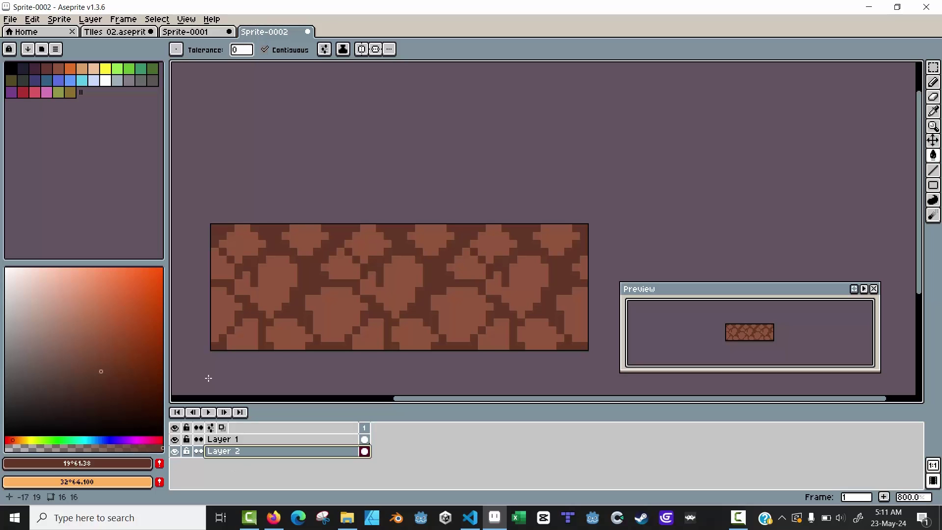
- Refill the background on Layer 2 with a very dark reddish brown, HSV 9, 56, 15, mixed from palette color Idx-3
{"action": "left_click_drag", "start_coordinate": [101, 373], "coordinate": [103, 407]}
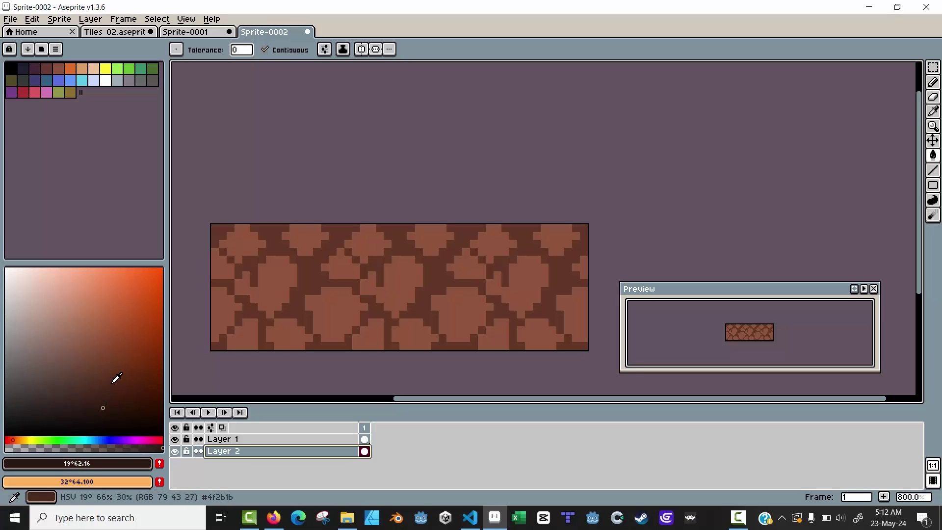
{"action": "left_click", "coordinate": [33, 69]}
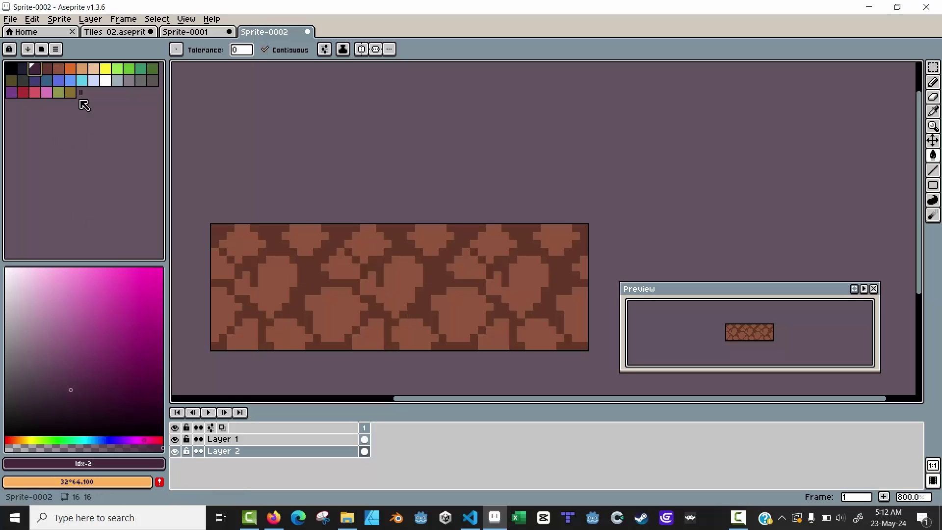
{"action": "left_click", "coordinate": [46, 69]}
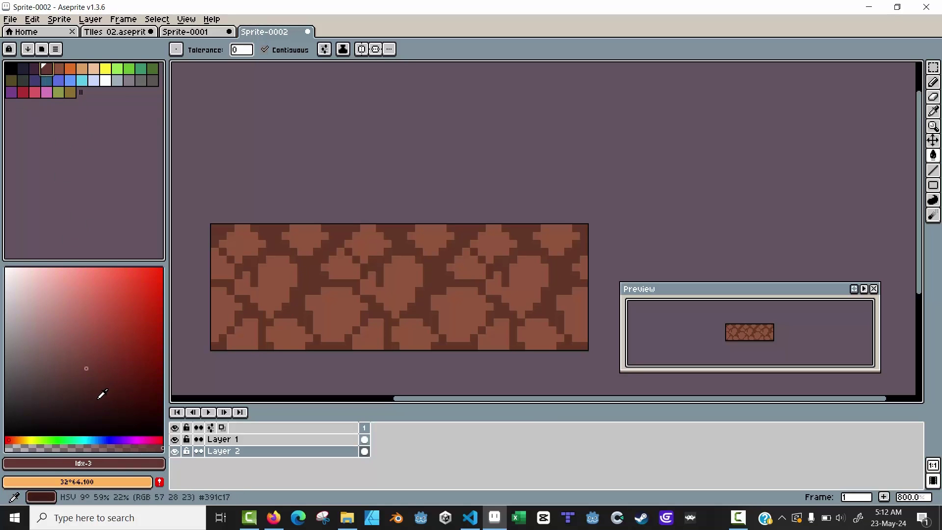
{"action": "left_click_drag", "start_coordinate": [99, 381], "coordinate": [94, 408]}
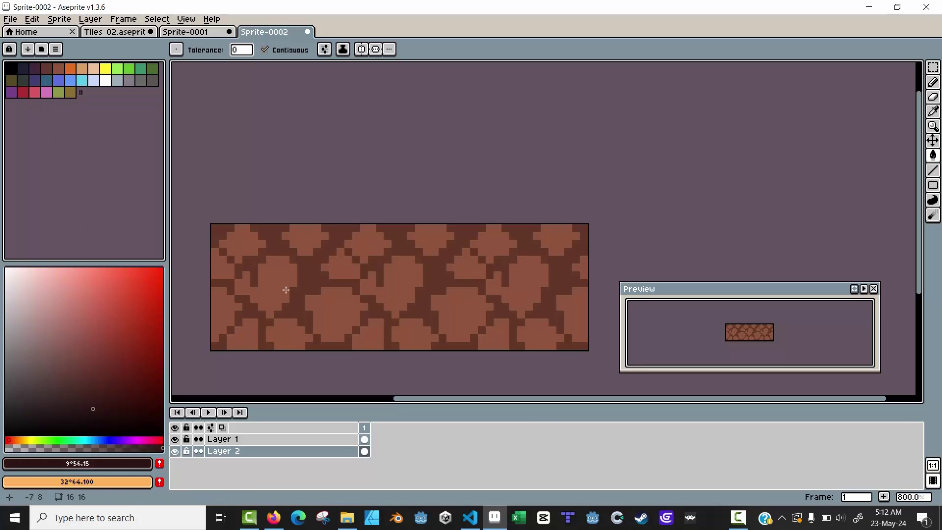
{"action": "left_click", "coordinate": [301, 279]}
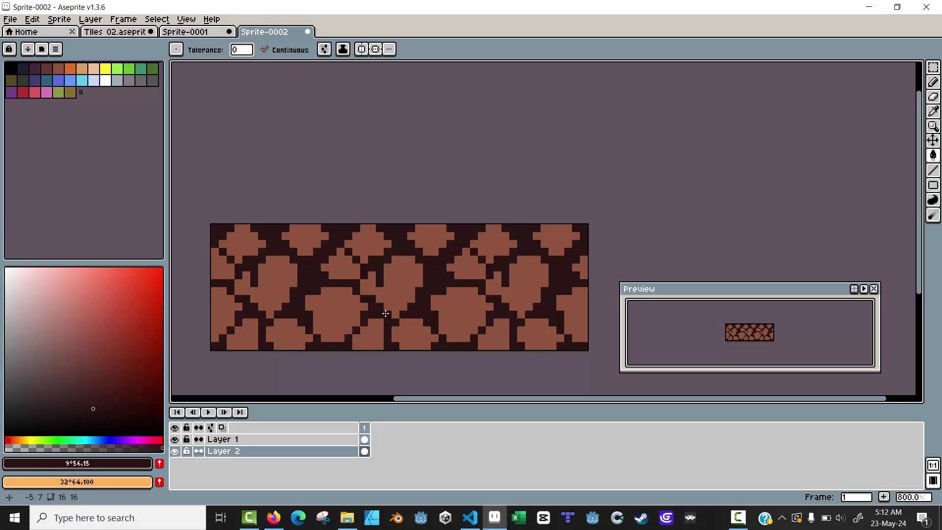
- Narrow the Preview window, move it nearer the canvas, and magnify the tile pattern so it fills the preview
{"action": "left_click_drag", "start_coordinate": [622, 321], "coordinate": [742, 332]}
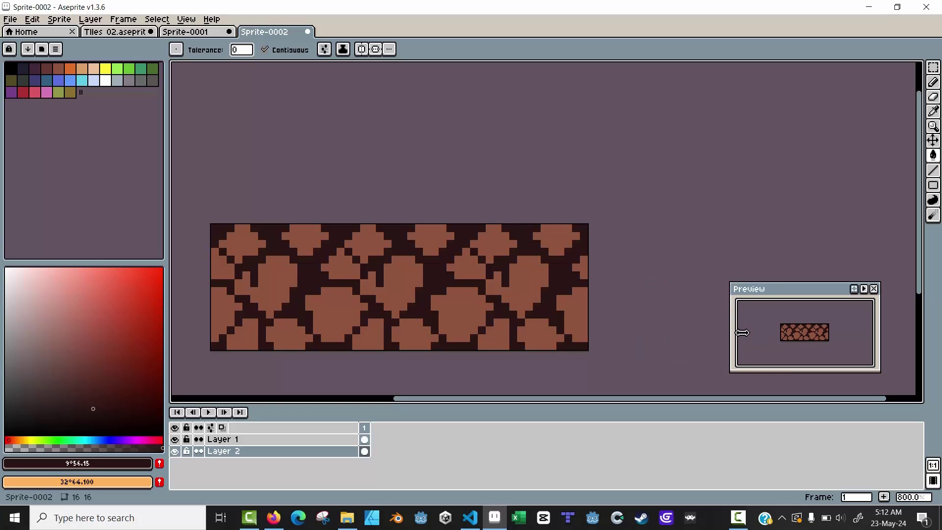
{"action": "left_click_drag", "start_coordinate": [787, 292], "coordinate": [757, 254]}
{"action": "scroll", "coordinate": [762, 301], "scroll_direction": "up", "scroll_amount": 4}
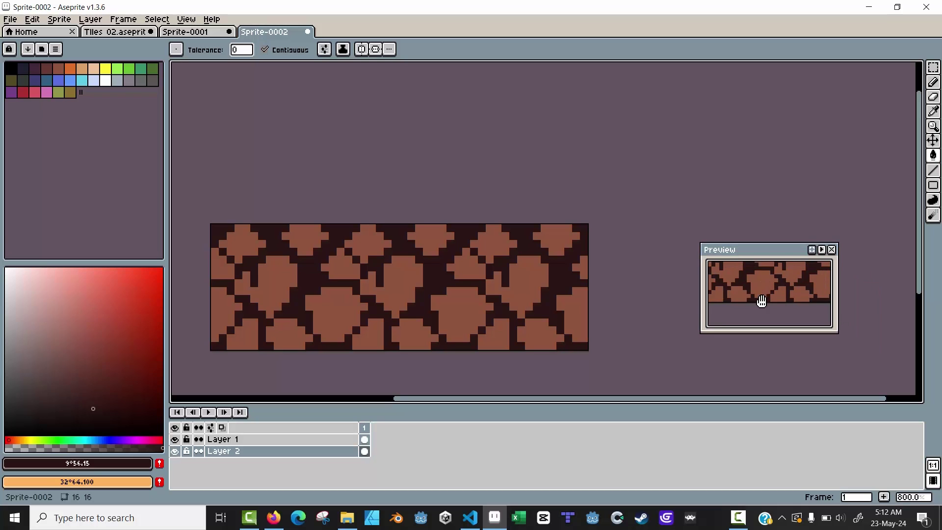
{"action": "left_click_drag", "start_coordinate": [762, 301], "coordinate": [754, 306]}
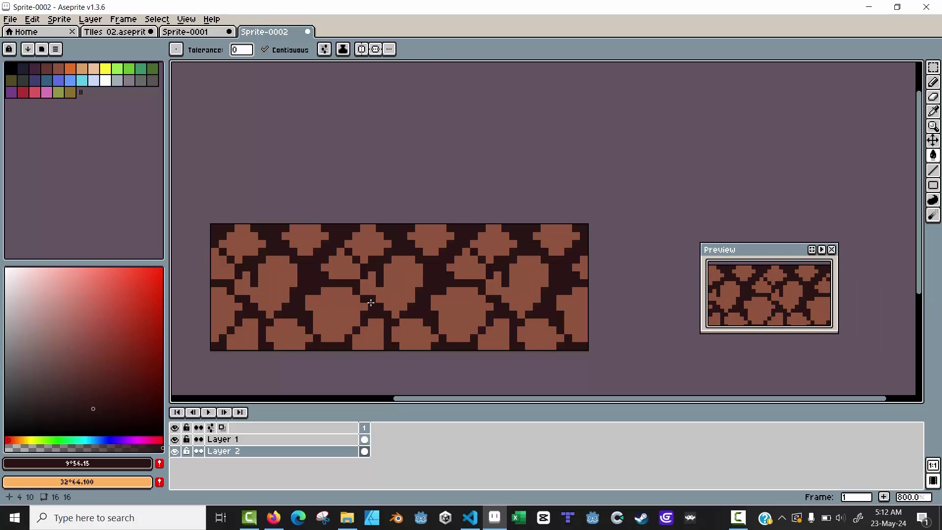
- Sample the stone brown, lighten it to HSV 19, 61, 76, and add a new layer above Layer 1
{"action": "key", "text": "i"}
{"action": "left_click", "coordinate": [396, 282]}
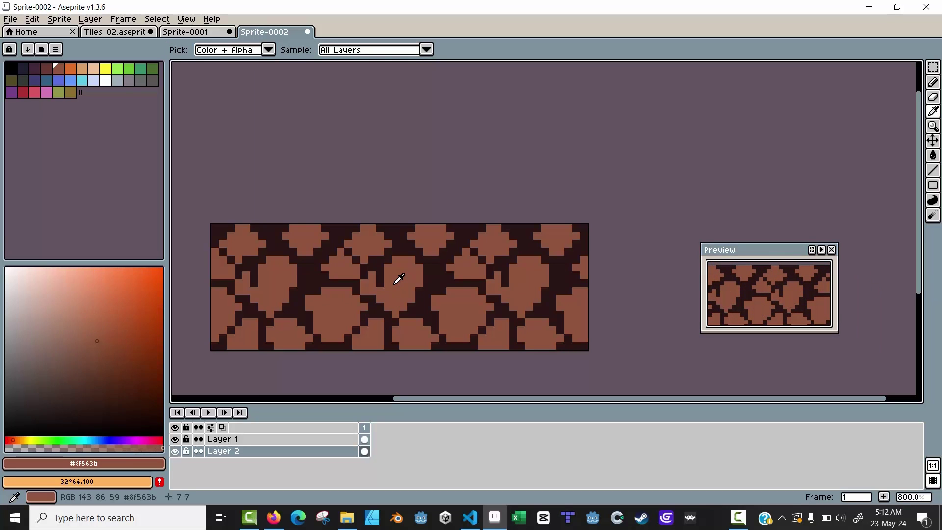
{"action": "key", "text": "b"}
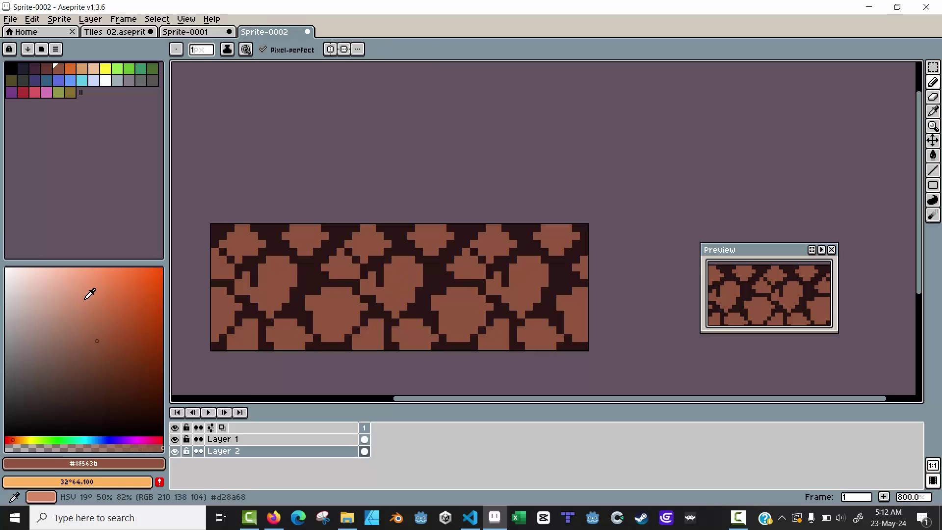
{"action": "left_click", "coordinate": [107, 301]}
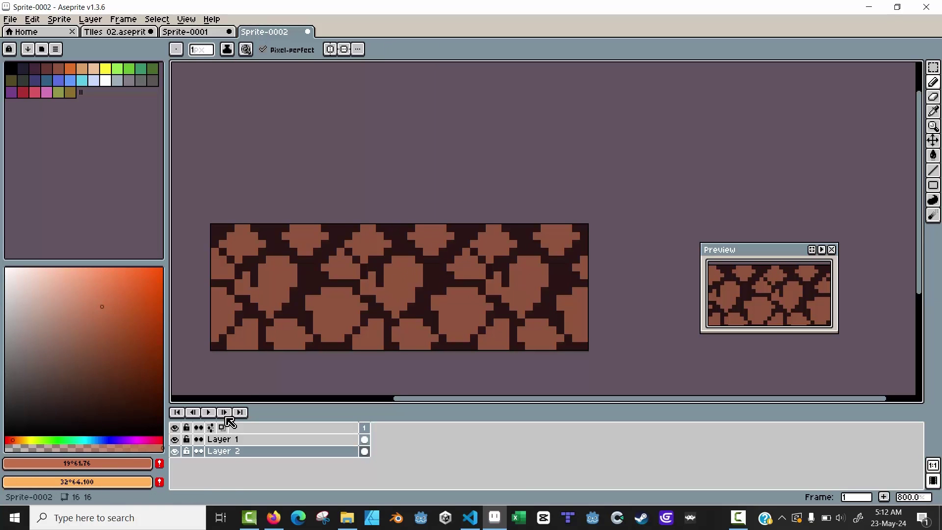
{"action": "left_click", "coordinate": [228, 442]}
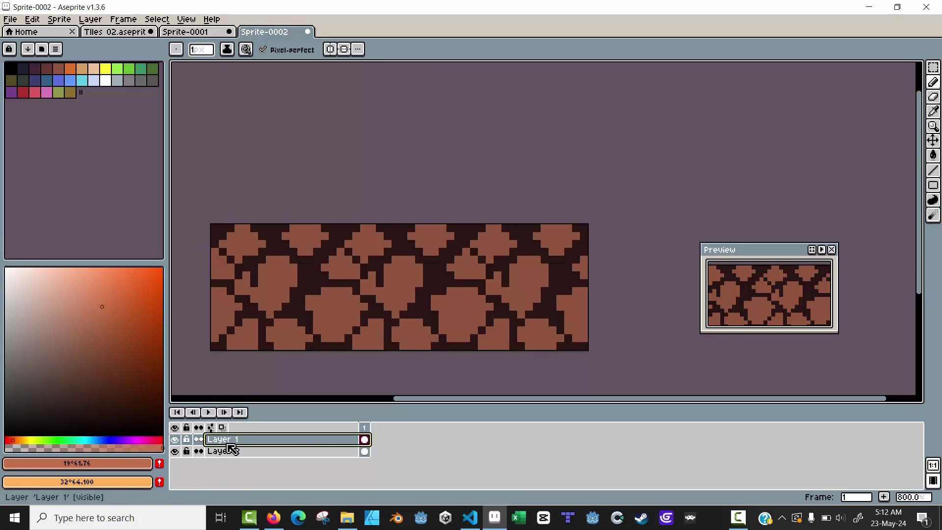
{"action": "key", "text": "shift+n"}
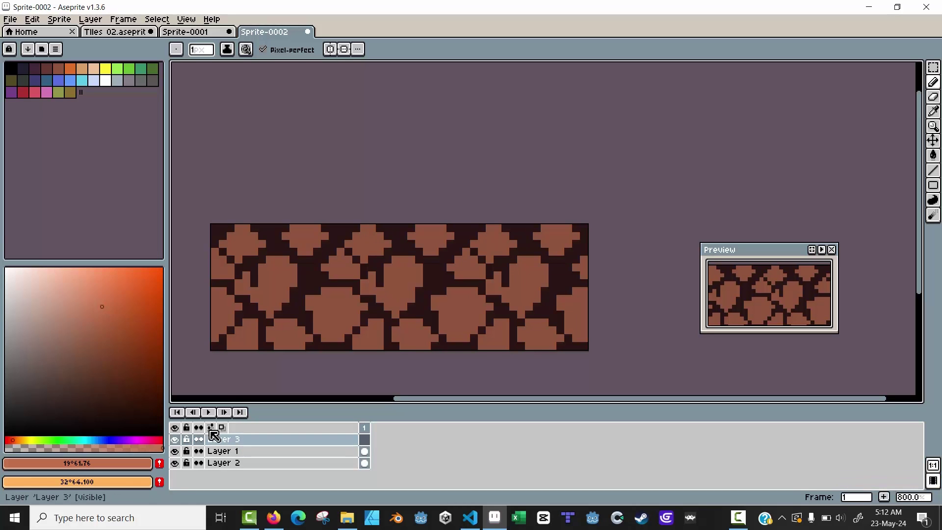
{"action": "left_click", "coordinate": [93, 278]}
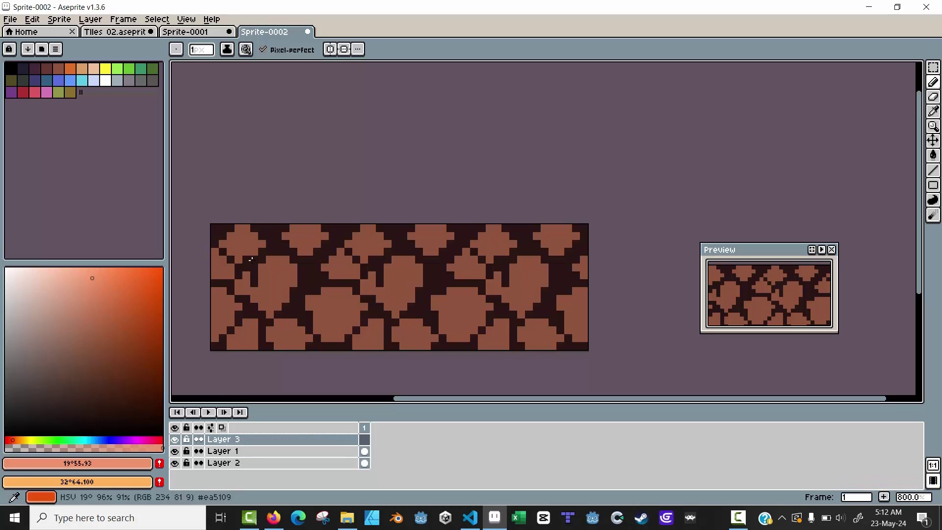
{"action": "left_click", "coordinate": [325, 228]}
{"action": "key", "text": "ctrl+z"}
- Set the highlight color to HSV 19, 53, 81 and paint it along the upper and left edges of the flat-topped stone on Layer 3
{"action": "left_click", "coordinate": [88, 298]}
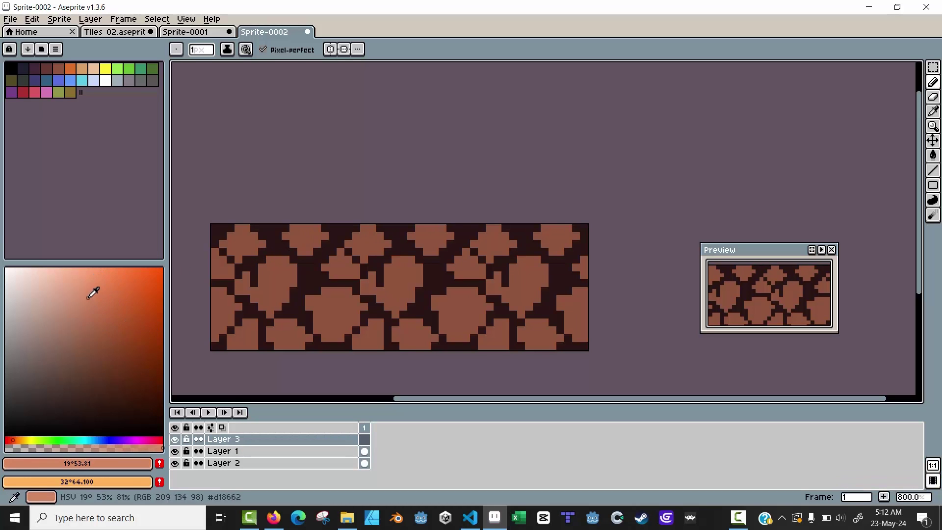
{"action": "left_click", "coordinate": [231, 229]}
{"action": "key", "text": "ctrl+z"}
{"action": "left_click", "coordinate": [316, 228]}
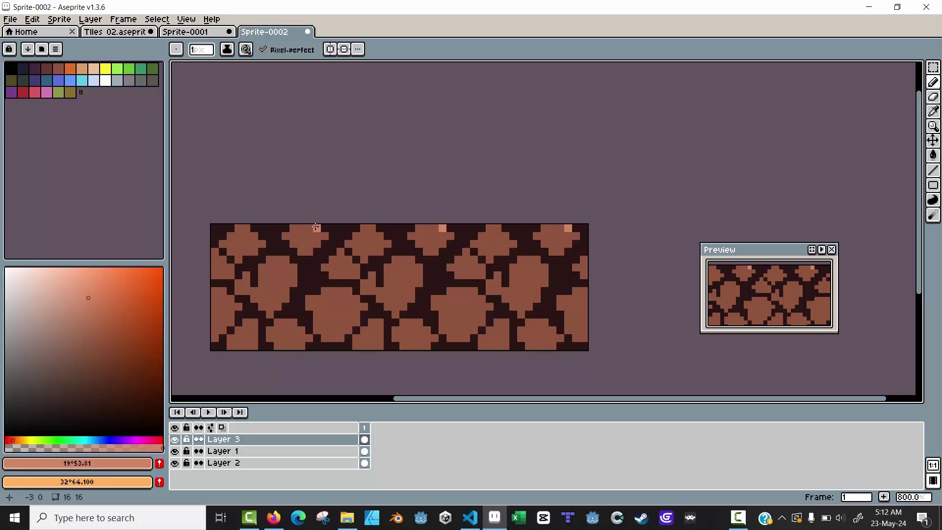
{"action": "mouse_move", "coordinate": [315, 227]}
{"action": "left_mouse_down"}
{"action": "mouse_move", "coordinate": [294, 225]}
{"action": "mouse_move", "coordinate": [290, 234]}
{"action": "left_mouse_up"}
{"action": "left_click", "coordinate": [289, 236]}
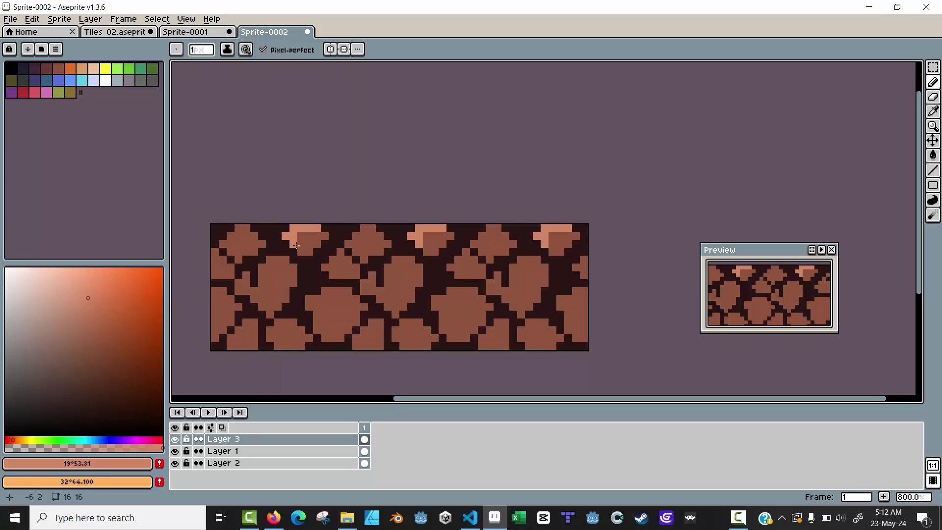
- Highlight the upper-left edge of the neighboring top stone and the lower-left edge of the small stone beneath it
{"action": "left_click", "coordinate": [364, 238]}
{"action": "left_click", "coordinate": [357, 235]}
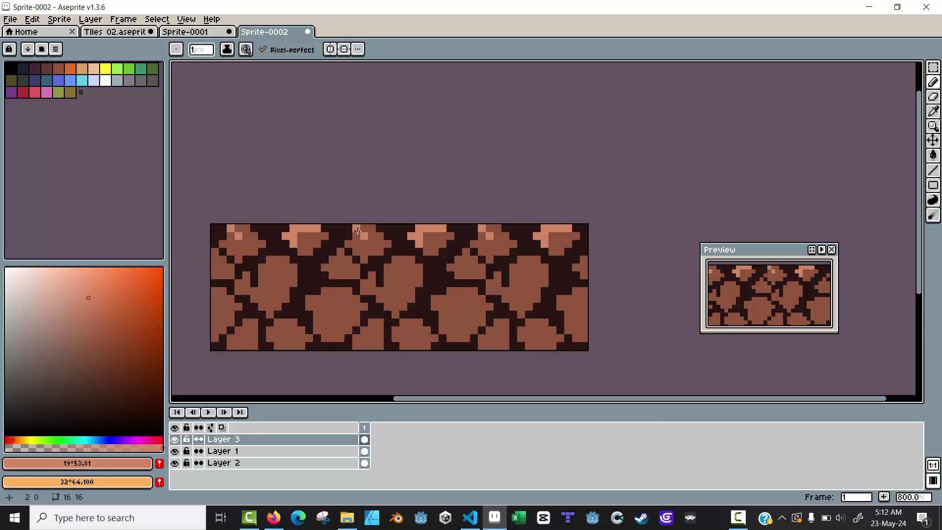
{"action": "left_click", "coordinate": [356, 228]}
{"action": "left_click", "coordinate": [352, 246]}
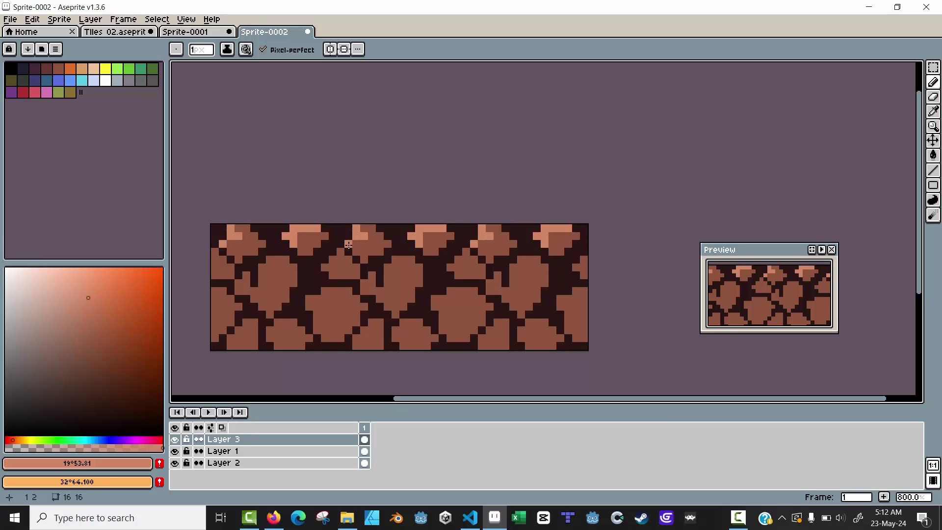
{"action": "left_click", "coordinate": [363, 258]}
{"action": "left_click", "coordinate": [357, 268]}
{"action": "key", "text": "ctrl+z"}
{"action": "left_click", "coordinate": [336, 275]}
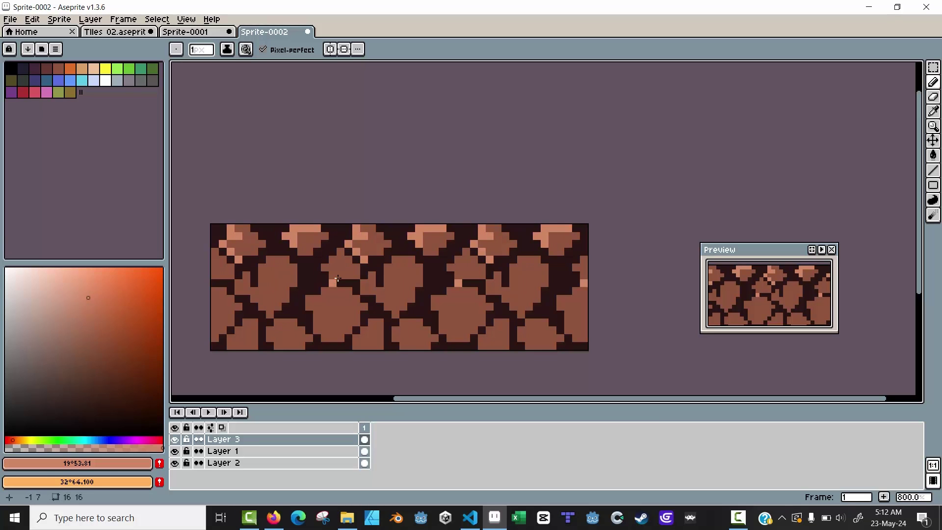
{"action": "left_click", "coordinate": [325, 268]}
- Highlight the lower-left and upper-left edges of the large lower stone and the left edge of the narrow stone beside it
{"action": "left_click", "coordinate": [332, 323]}
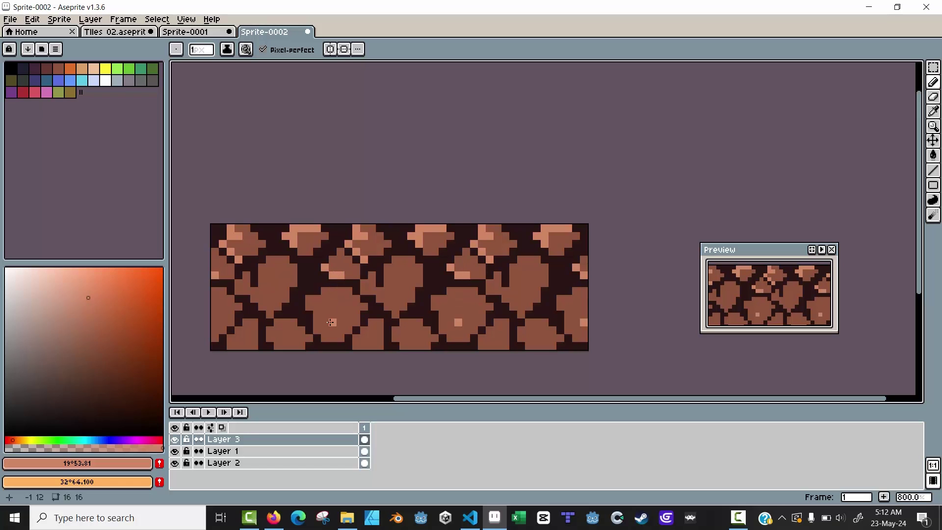
{"action": "key", "text": "ctrl+z"}
{"action": "left_click_drag", "start_coordinate": [343, 338], "coordinate": [323, 337]}
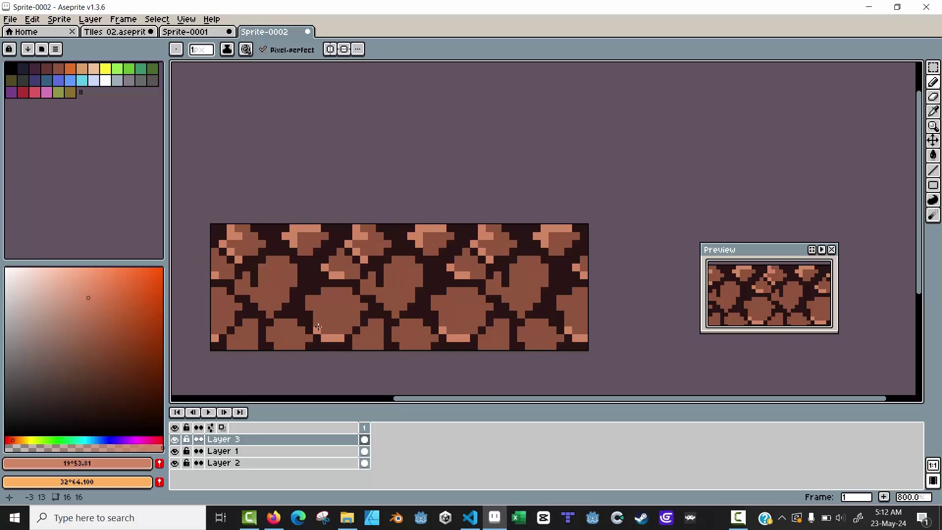
{"action": "left_click", "coordinate": [316, 322]}
{"action": "left_click", "coordinate": [356, 344]}
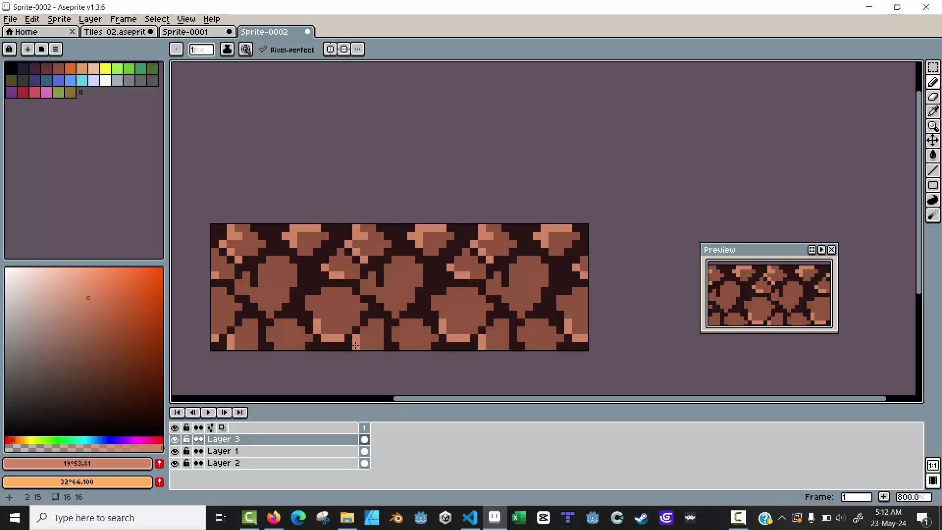
{"action": "left_click_drag", "start_coordinate": [330, 297], "coordinate": [311, 299]}
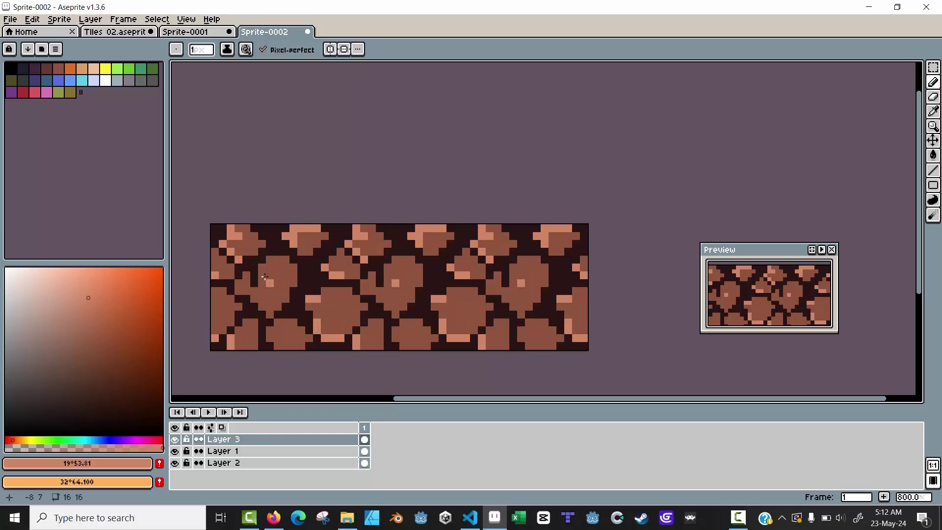
- Highlight the left edge of the tall middle stone, then shrink and center the tile pattern in the Preview window
{"action": "left_click_drag", "start_coordinate": [262, 278], "coordinate": [263, 266]}
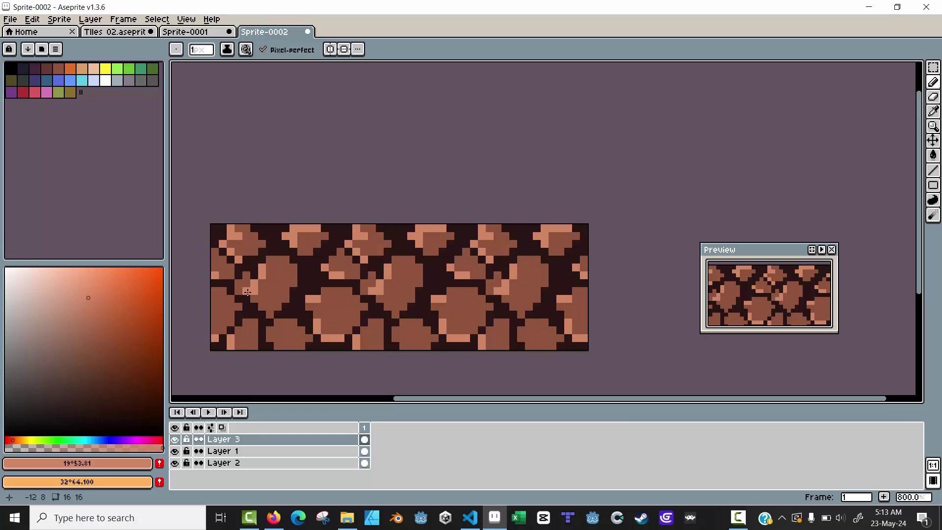
{"action": "scroll", "coordinate": [717, 290], "scroll_direction": "down", "scroll_amount": 4}
{"action": "scroll", "coordinate": [716, 289], "scroll_direction": "up", "scroll_amount": 2}
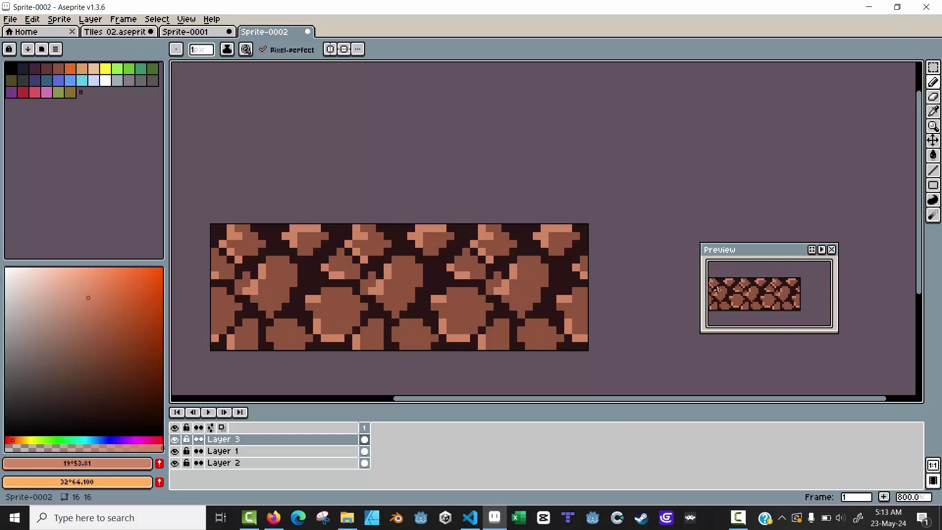
{"action": "left_click_drag", "start_coordinate": [741, 284], "coordinate": [751, 285]}
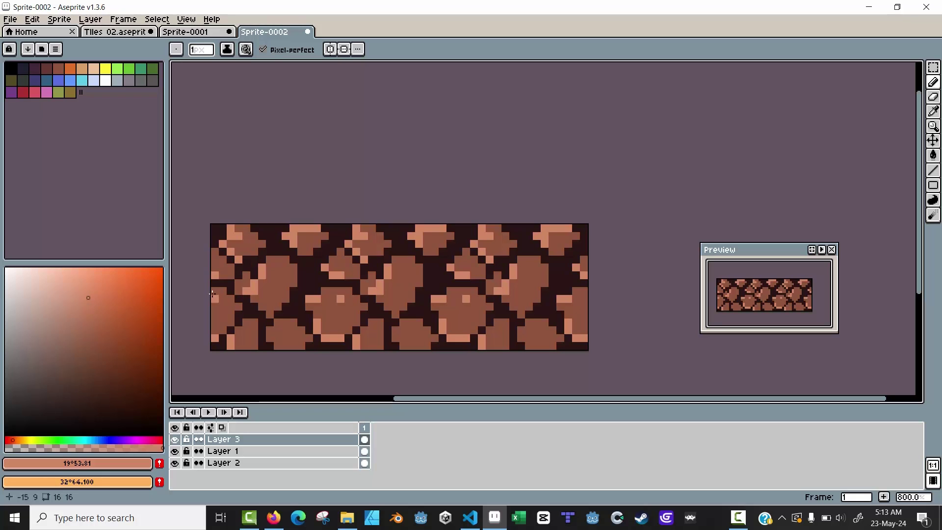
- Extend the large lower stone's highlight into an inner ridge and highlight the lower-left edge of the small bottom stone
{"action": "left_click_drag", "start_coordinate": [221, 291], "coordinate": [219, 307]}
{"action": "key", "text": "ctrl+z"}
{"action": "key", "text": "ctrl+z"}
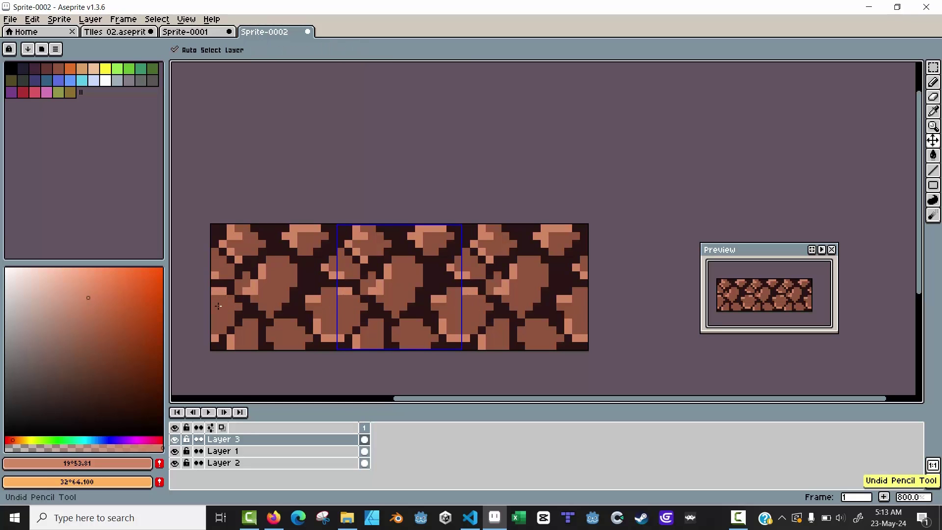
{"action": "mouse_move", "coordinate": [211, 296]}
{"action": "left_mouse_down"}
{"action": "mouse_move", "coordinate": [221, 293]}
{"action": "mouse_move", "coordinate": [213, 299]}
{"action": "left_mouse_up"}
{"action": "left_click", "coordinate": [279, 345]}
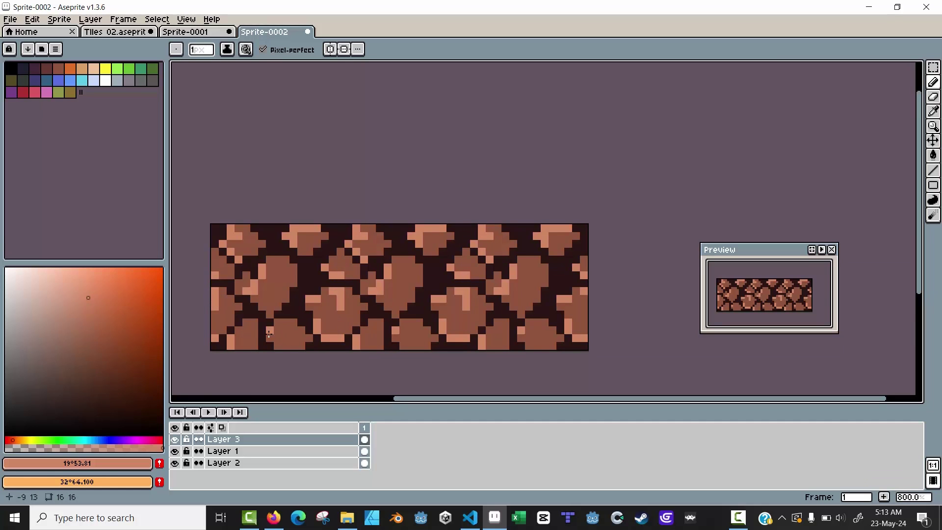
{"action": "left_click", "coordinate": [270, 337]}
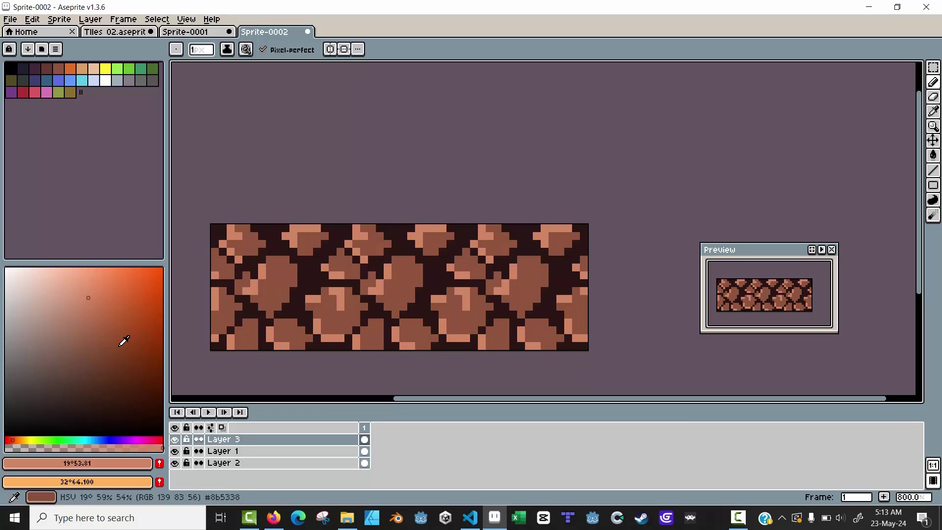
- Sample the dark background color and lighten it to HSV 8, 49, 35 as the Pencil's shadow color
{"action": "key", "text": "i"}
{"action": "left_click", "coordinate": [311, 269]}
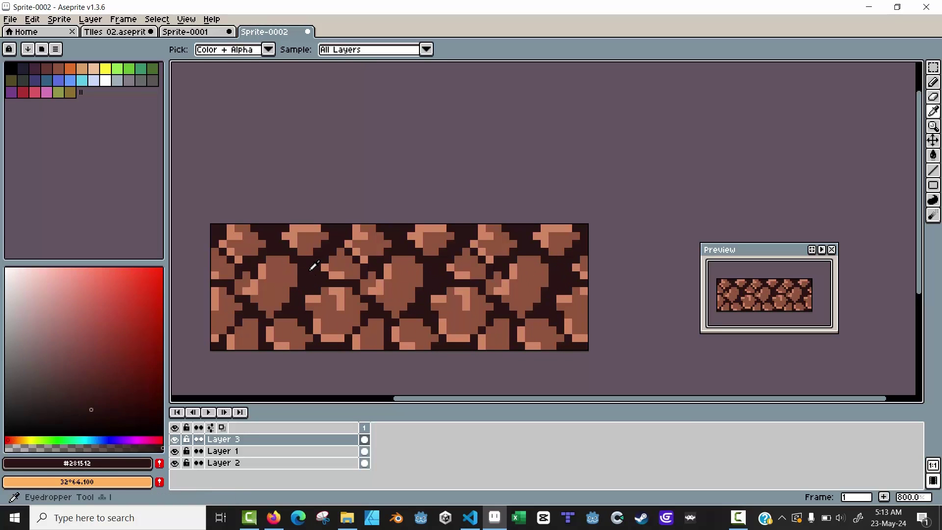
{"action": "left_click", "coordinate": [84, 398]}
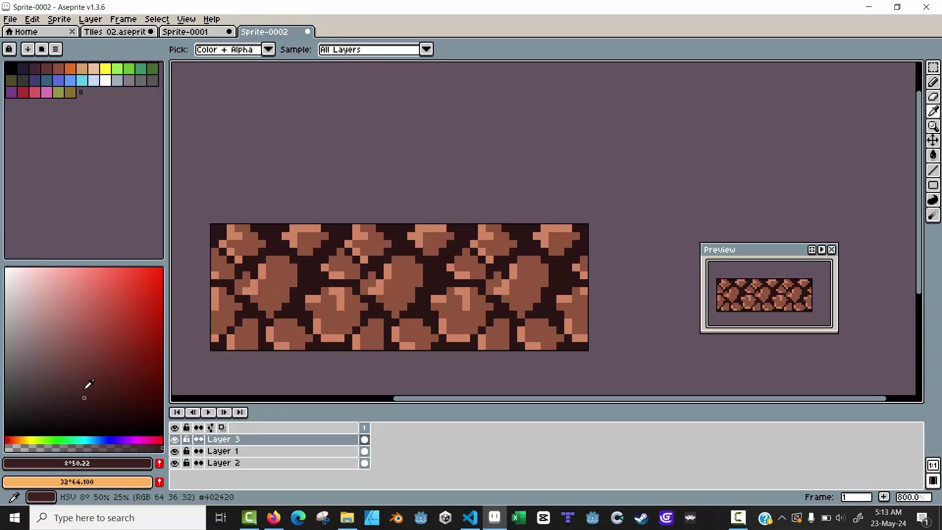
{"action": "left_click", "coordinate": [84, 347]}
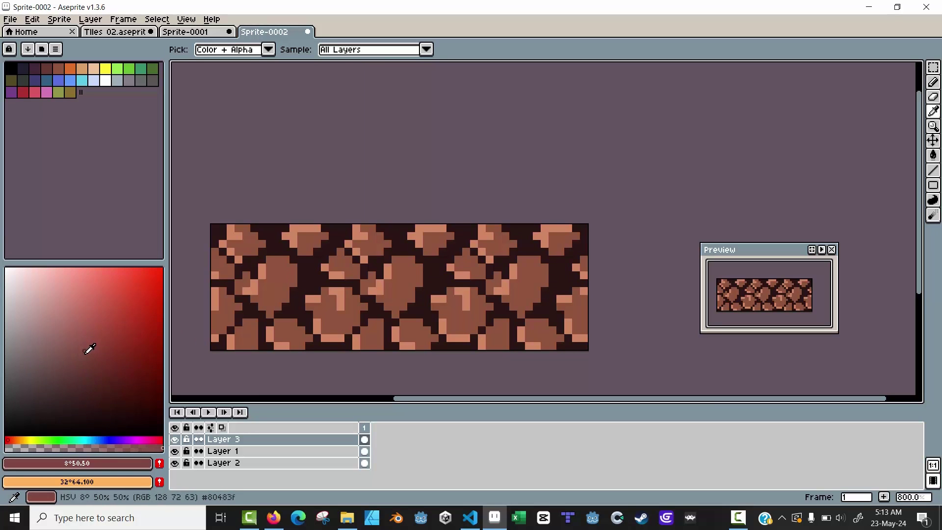
{"action": "left_click", "coordinate": [82, 371]}
{"action": "left_click", "coordinate": [82, 375]}
{"action": "key", "text": "b"}
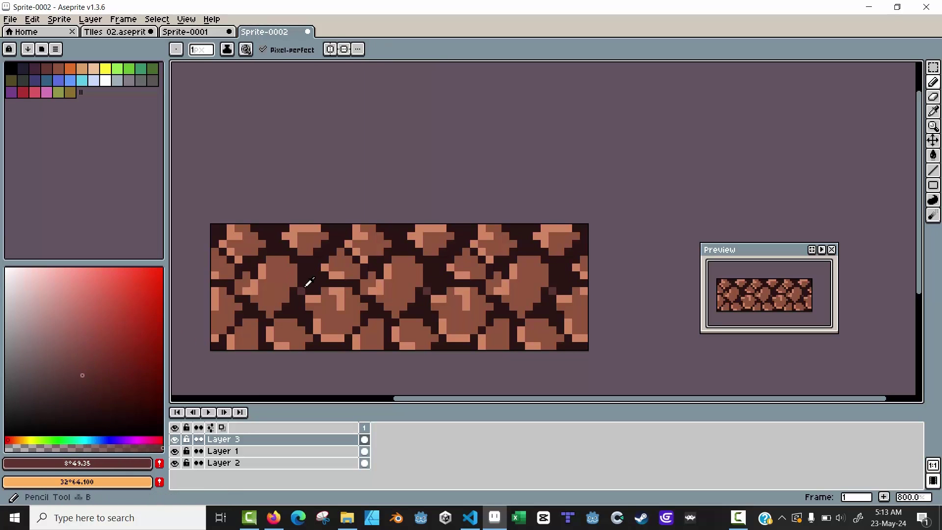
- Paint the shadow color along the lower-right edge of the flat-topped stone
{"action": "left_click", "coordinate": [318, 243]}
{"action": "scroll", "coordinate": [317, 244], "scroll_direction": "up", "scroll_amount": 3}
{"action": "mouse_move", "coordinate": [318, 244]}
{"action": "left_mouse_down"}
{"action": "mouse_move", "coordinate": [332, 231]}
{"action": "mouse_move", "coordinate": [326, 248]}
{"action": "mouse_move", "coordinate": [286, 260]}
{"action": "left_mouse_up"}
{"action": "scroll", "coordinate": [287, 260], "scroll_direction": "down", "scroll_amount": 3}
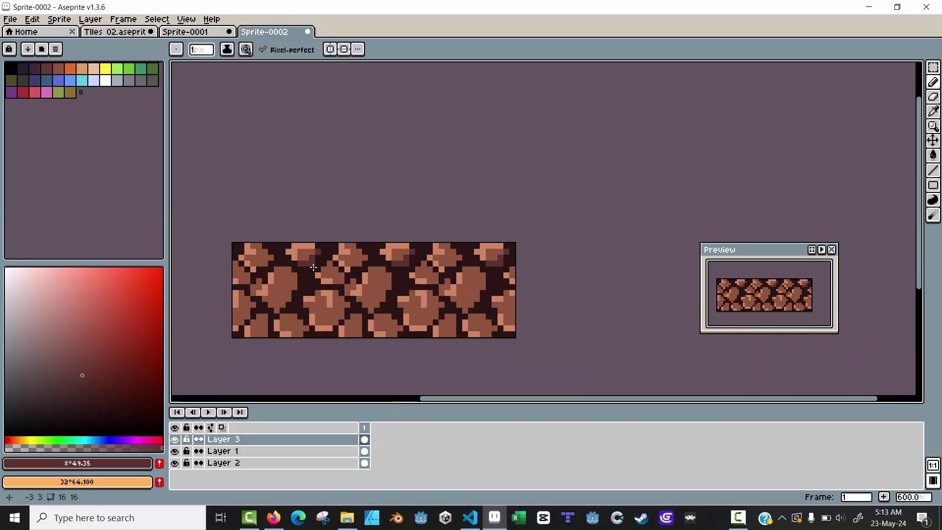
- Shade the right edges of the large lower stone, the narrow stone beside it, and the small bottom stone
{"action": "scroll", "coordinate": [337, 318], "scroll_direction": "up", "scroll_amount": 2}
{"action": "mouse_move", "coordinate": [355, 294]}
{"action": "left_mouse_down"}
{"action": "mouse_move", "coordinate": [336, 327]}
{"action": "mouse_move", "coordinate": [309, 330]}
{"action": "mouse_move", "coordinate": [376, 330]}
{"action": "mouse_move", "coordinate": [368, 353]}
{"action": "left_mouse_up"}
{"action": "left_click", "coordinate": [336, 326]}
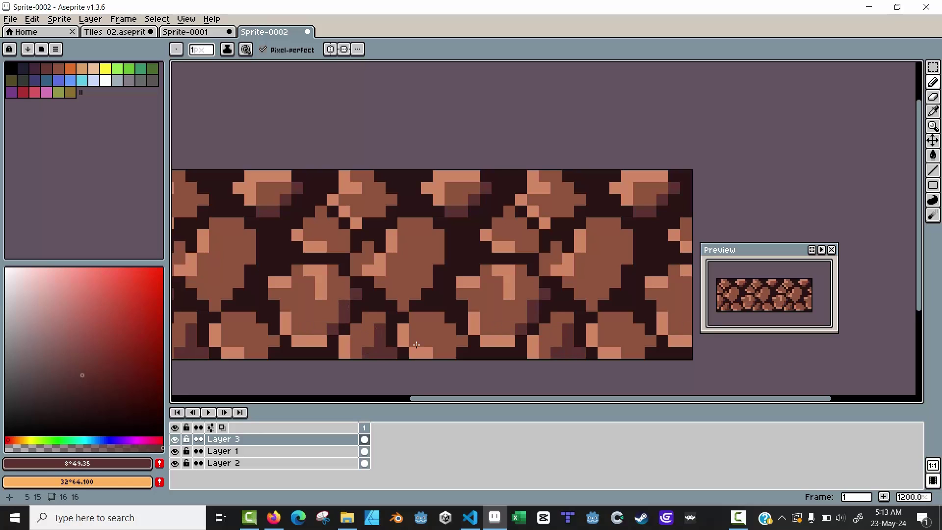
{"action": "mouse_move", "coordinate": [451, 341]}
{"action": "left_mouse_down"}
{"action": "mouse_move", "coordinate": [451, 351]}
{"action": "mouse_move", "coordinate": [449, 326]}
{"action": "mouse_move", "coordinate": [416, 318]}
{"action": "left_mouse_up"}
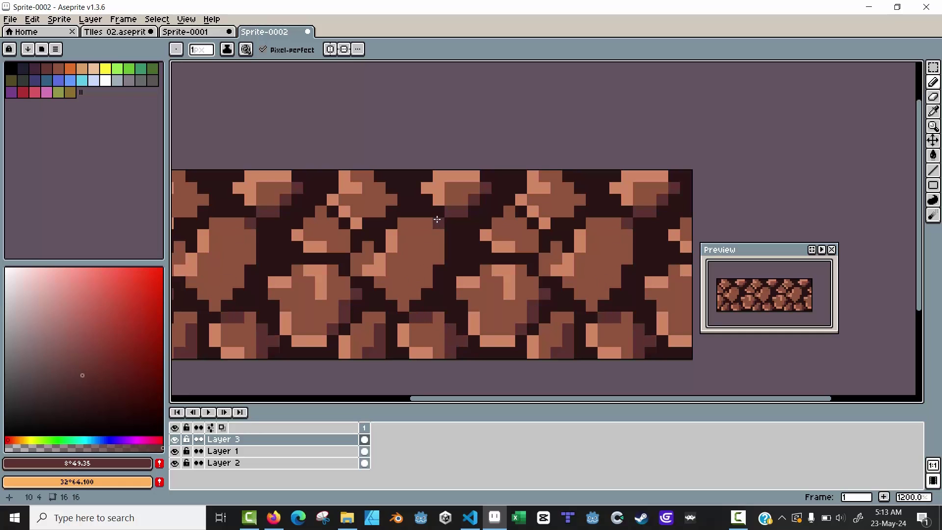
- Shade the right edge of the tall middle stone from its middle down toward the pointed base
{"action": "left_click", "coordinate": [434, 247]}
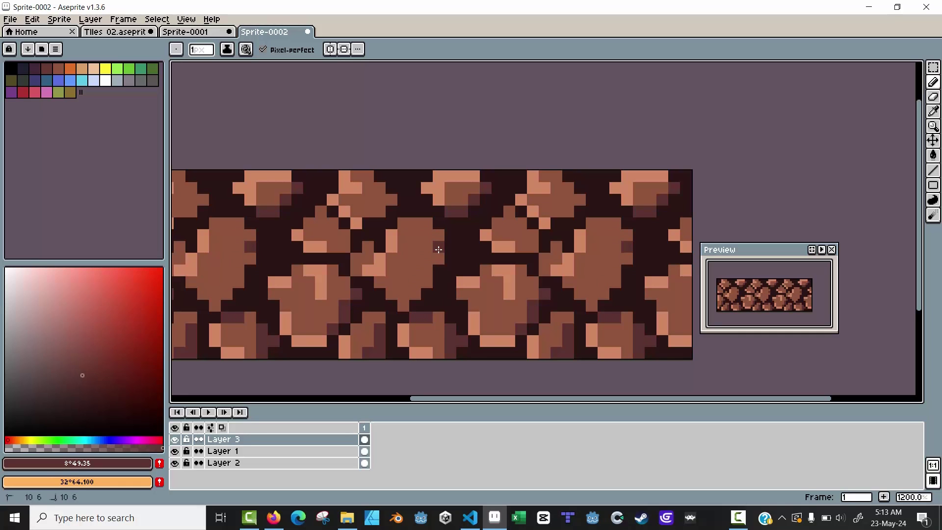
{"action": "key", "text": "ctrl+z"}
{"action": "left_click", "coordinate": [440, 259]}
{"action": "left_click", "coordinate": [437, 246]}
{"action": "mouse_move", "coordinate": [438, 245]}
{"action": "left_mouse_down"}
{"action": "mouse_move", "coordinate": [422, 286]}
{"action": "mouse_move", "coordinate": [406, 300]}
{"action": "left_mouse_up"}
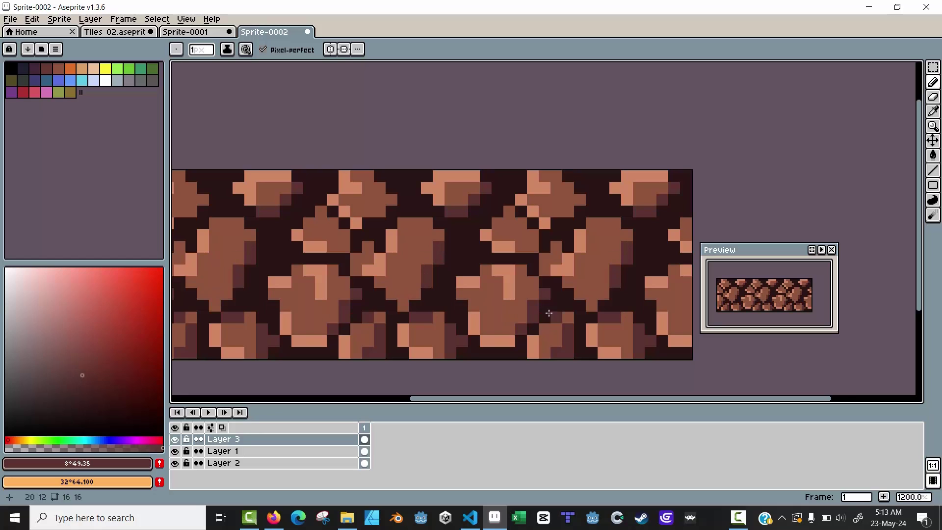
- Paint dark inner shading beside the highlighted ridge of the large lower stone
{"action": "scroll", "coordinate": [406, 300], "scroll_direction": "down", "scroll_amount": 2}
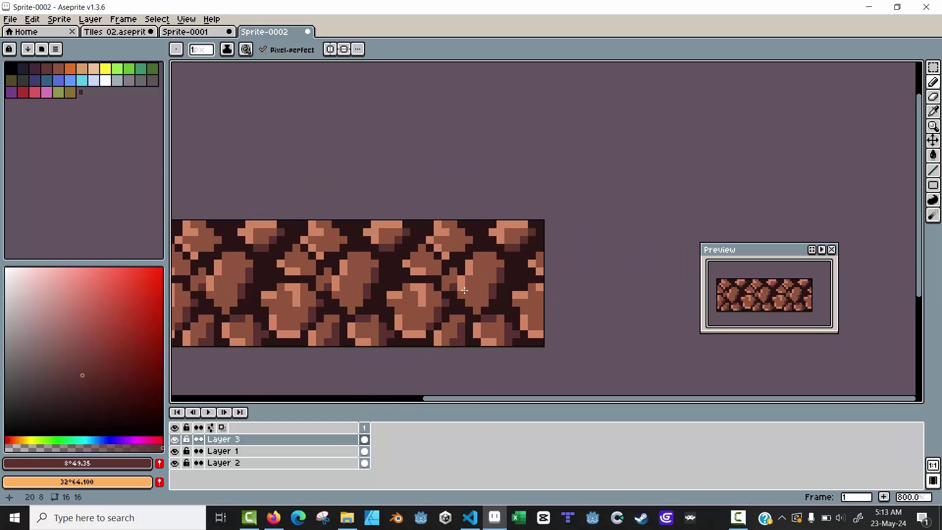
{"action": "right_click", "coordinate": [454, 288]}
{"action": "left_click", "coordinate": [493, 266]}
{"action": "left_click", "coordinate": [508, 303]}
{"action": "left_click_drag", "start_coordinate": [539, 314], "coordinate": [534, 326]}
{"action": "left_click", "coordinate": [533, 306]}
{"action": "left_click", "coordinate": [539, 302]}
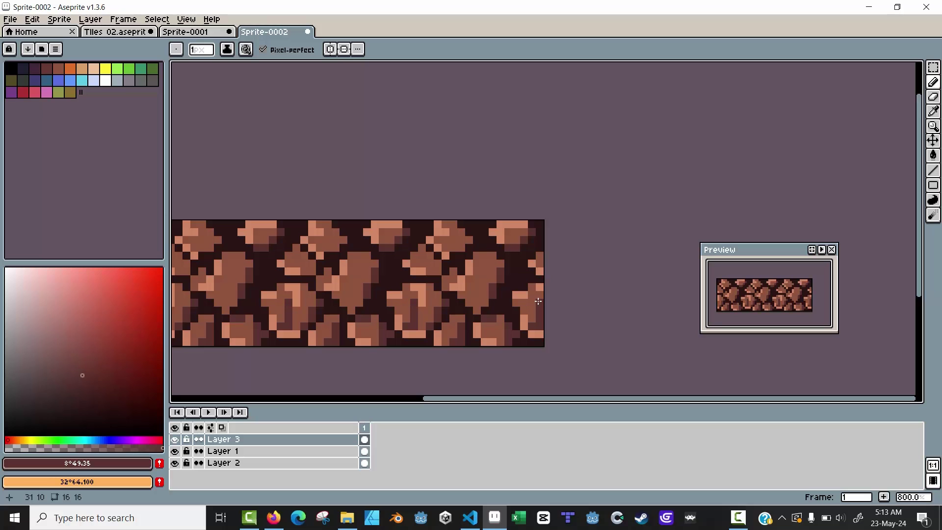
{"action": "scroll", "coordinate": [344, 273], "scroll_direction": "down", "scroll_amount": 2}
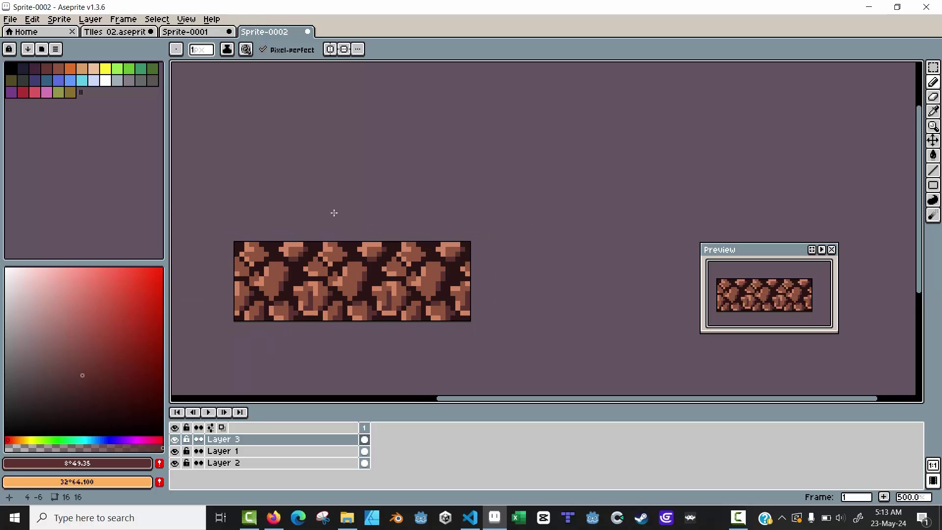
{"action": "left_click_drag", "start_coordinate": [335, 211], "coordinate": [394, 179]}
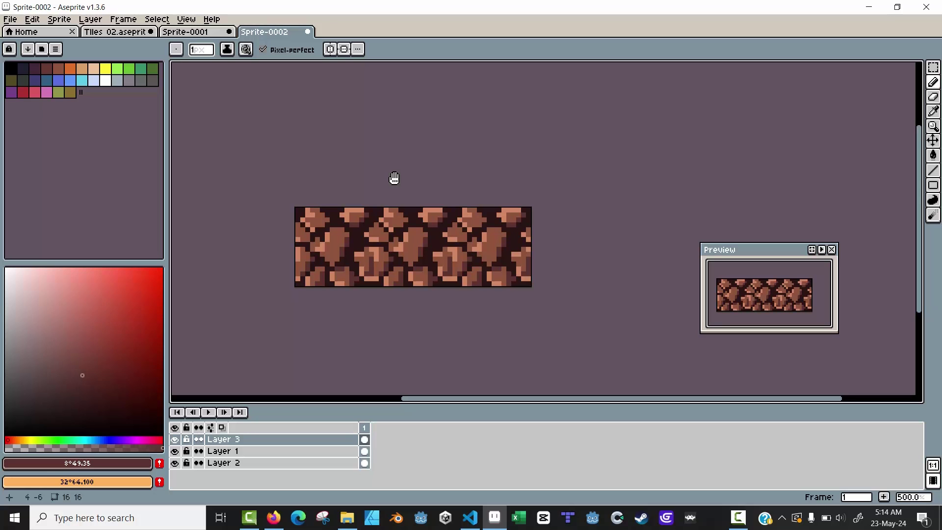
- Turn off Tiled Mode so that only the single 16 × 16 stone tile is displayed
{"action": "left_click", "coordinate": [186, 19]}
{"action": "mouse_move", "coordinate": [201, 85]}
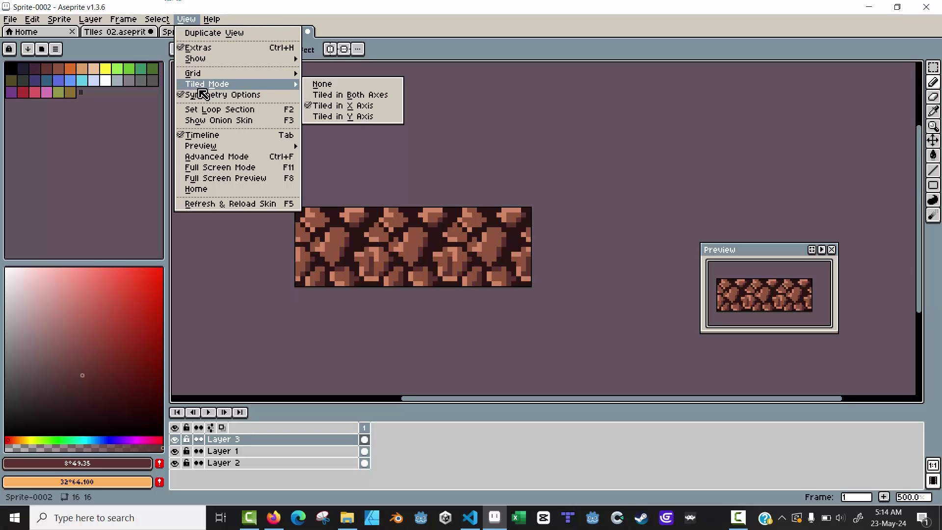
{"action": "left_click", "coordinate": [319, 87]}
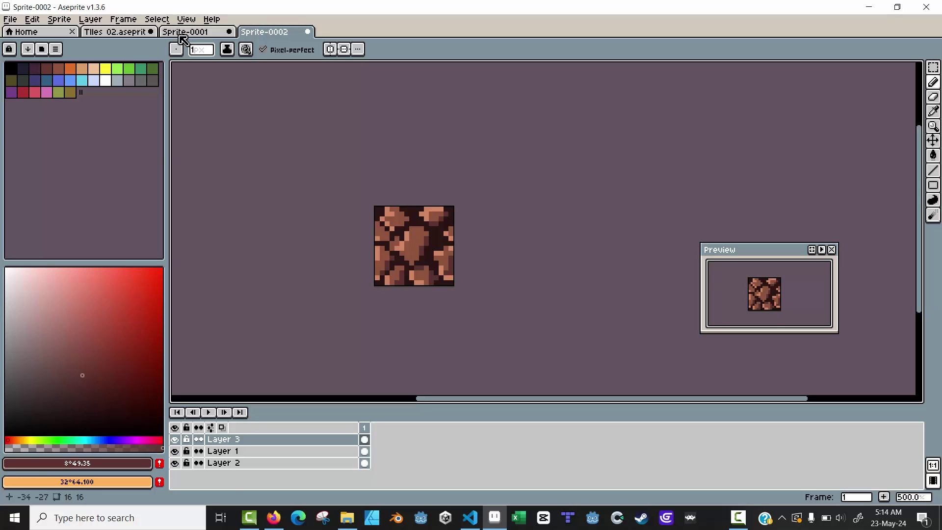
- Merge Layer 3 and Layer 1 down into Layer 2 to leave a single stone layer
{"action": "left_click", "coordinate": [87, 21]}
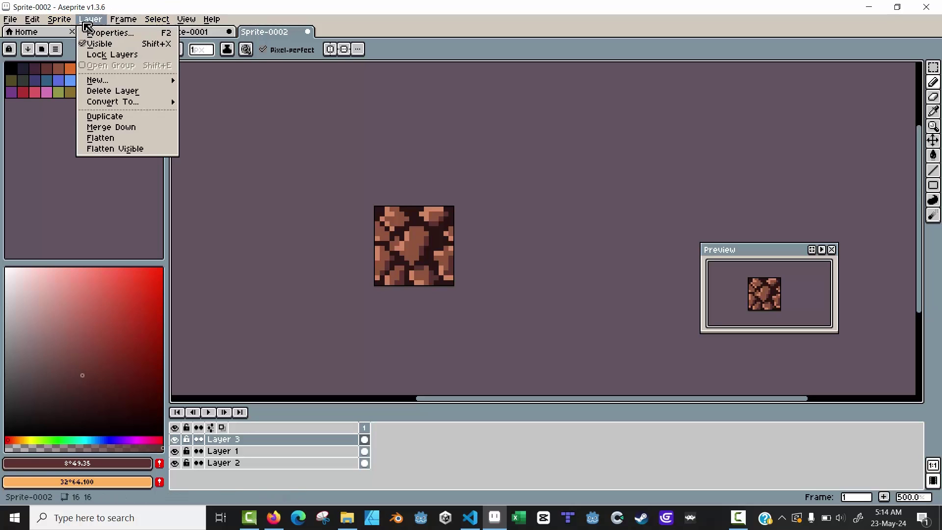
{"action": "left_click", "coordinate": [103, 128]}
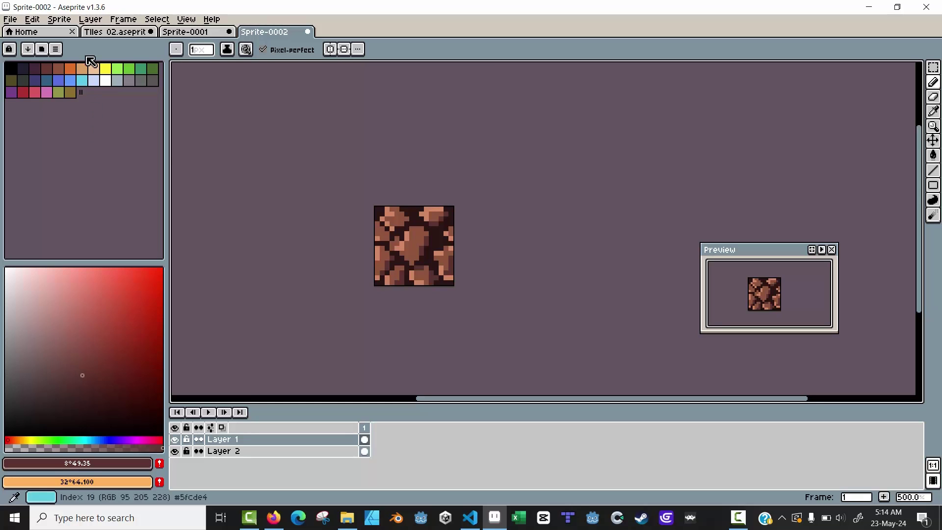
{"action": "left_click", "coordinate": [90, 21]}
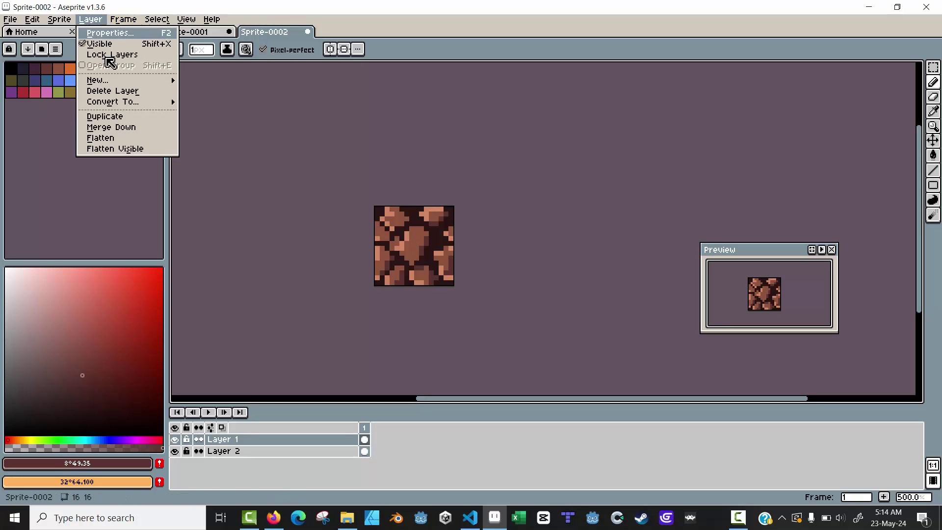
{"action": "left_click", "coordinate": [119, 128]}
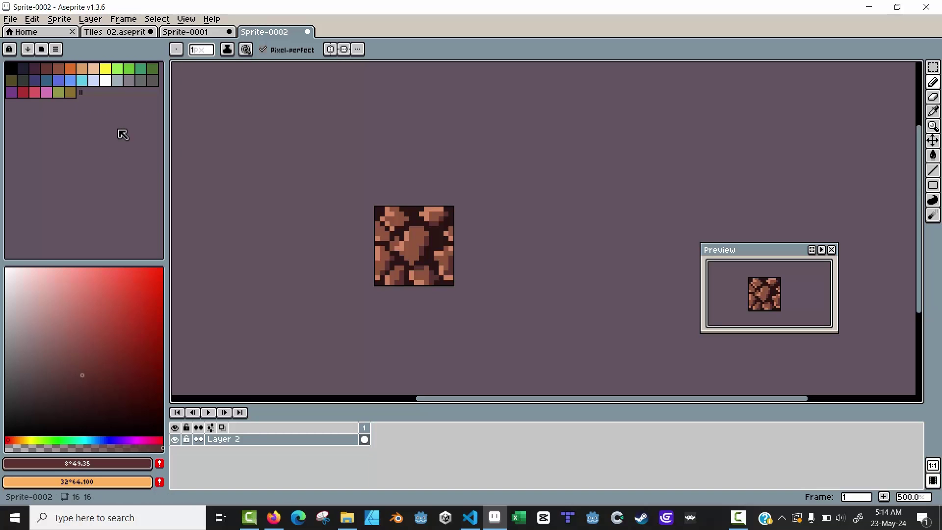
- Rename the merged stone layer as cave_rocks
{"action": "double_click", "coordinate": [234, 442]}
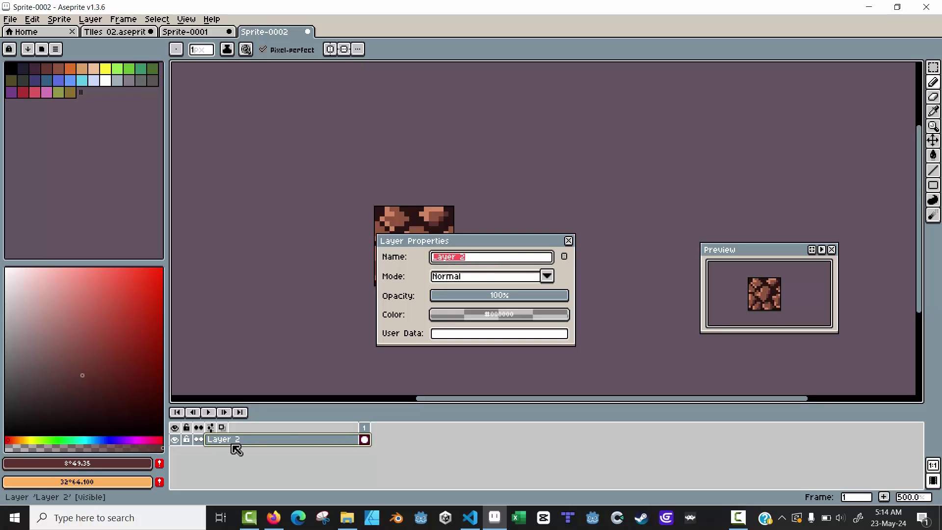
{"action": "type", "text": "cave"}
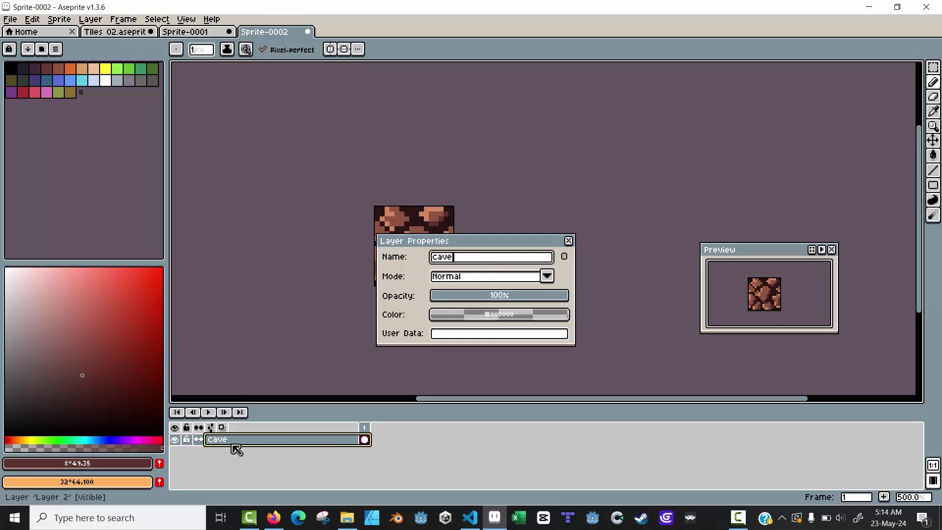
{"action": "type", "text": "_rocks"}
{"action": "key", "text": "Return"}
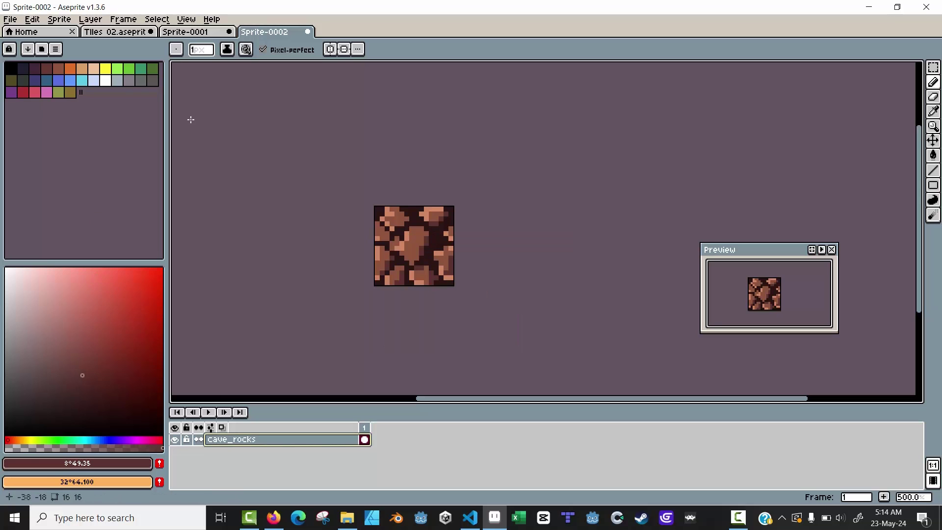
- Create a new 192 × 192 pixel RGBA sprite with a transparent background
{"action": "left_click", "coordinate": [11, 19]}
{"action": "left_click", "coordinate": [27, 34]}
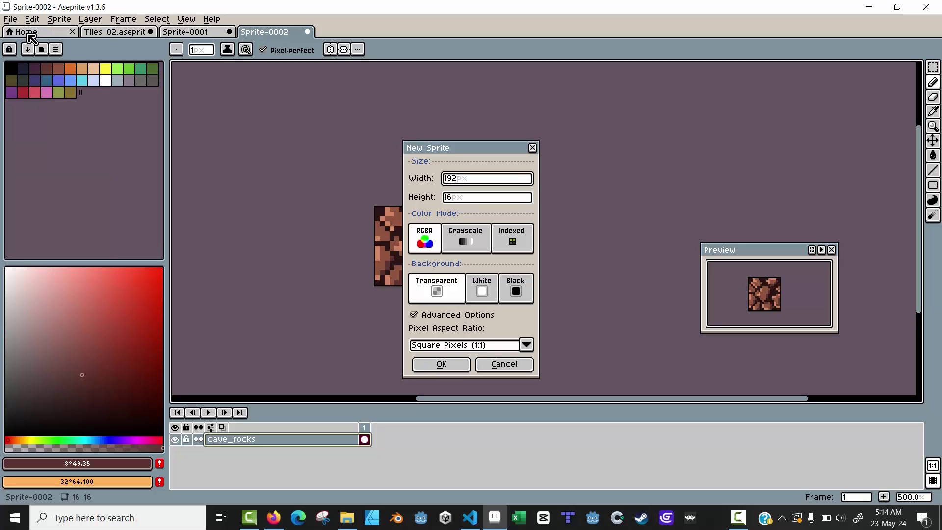
{"action": "key", "text": "Tab"}
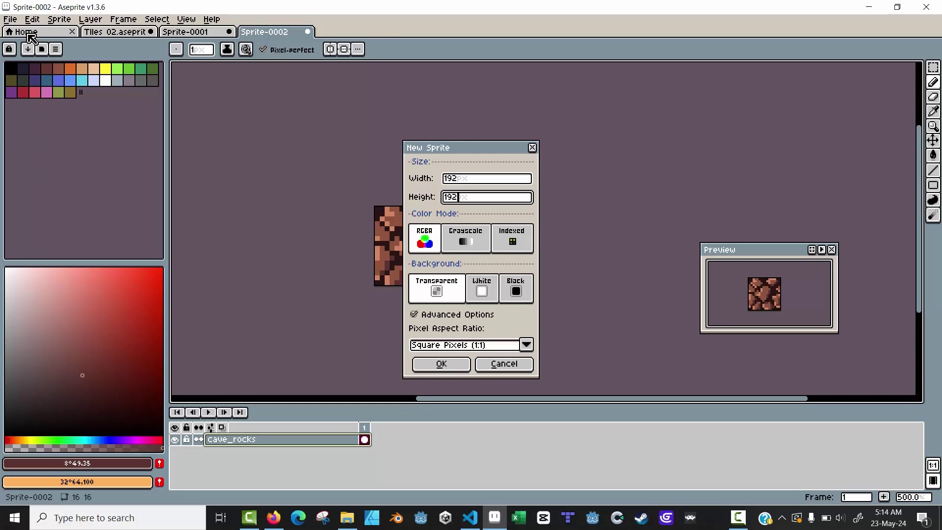
{"action": "key", "text": "Return"}
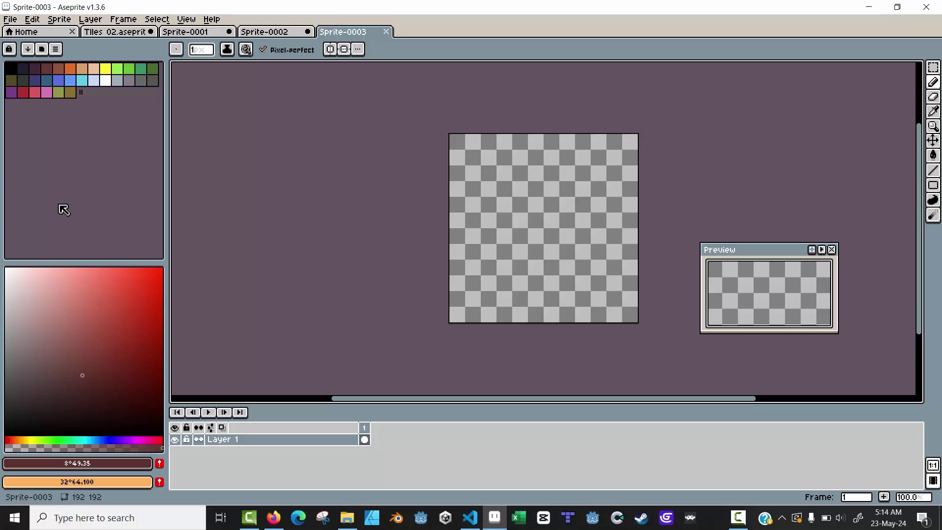
- Convert Layer 1 of the new sprite to a tilemap using a new tileset with a 16 × 16 grid
{"action": "right_click", "coordinate": [234, 438]}
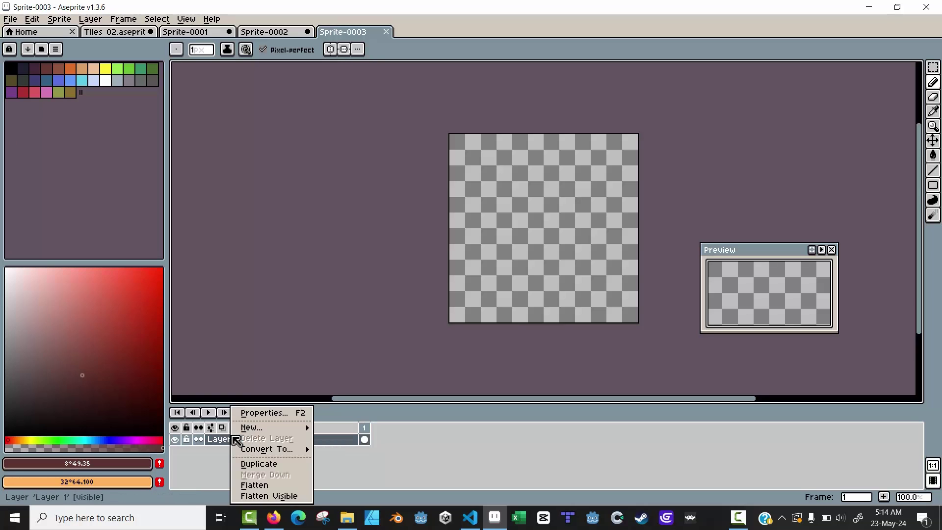
{"action": "mouse_move", "coordinate": [268, 451]}
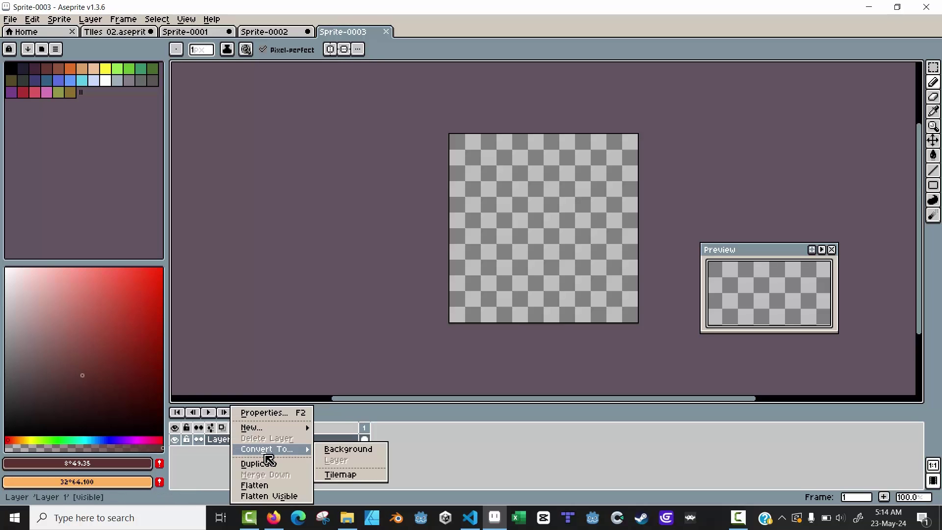
{"action": "left_click", "coordinate": [337, 474]}
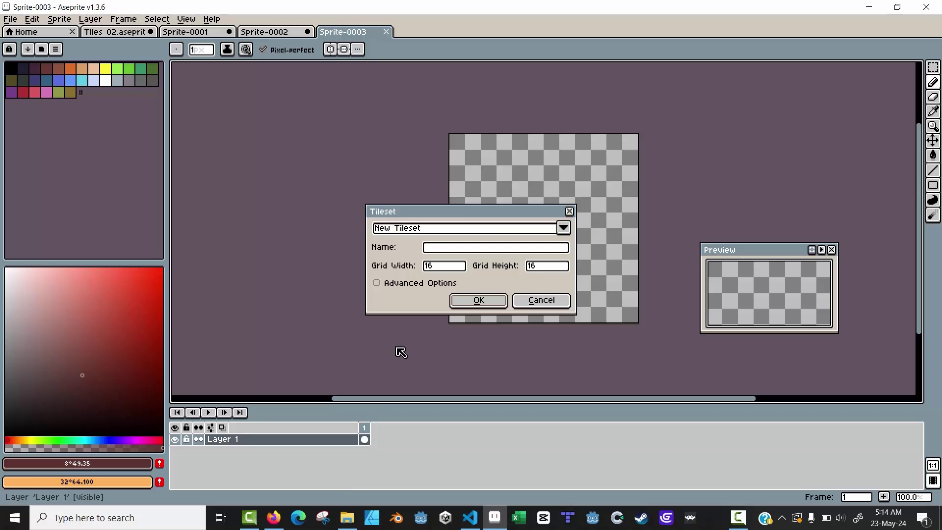
{"action": "left_click", "coordinate": [476, 300]}
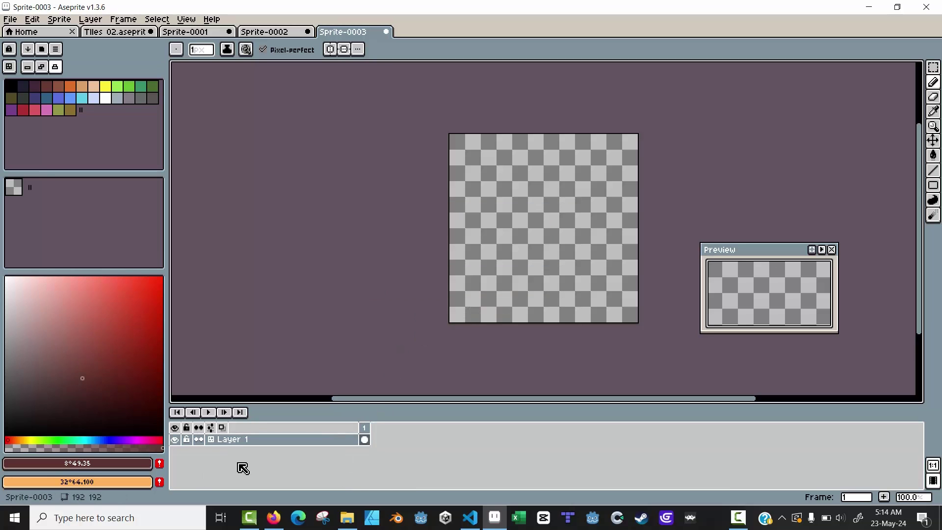
{"action": "left_click", "coordinate": [90, 20]}
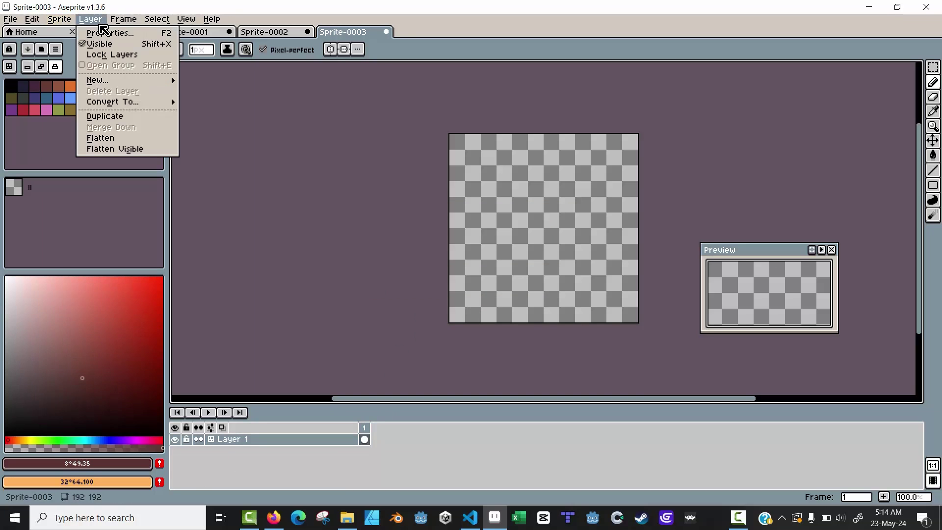
{"action": "mouse_move", "coordinate": [119, 84]}
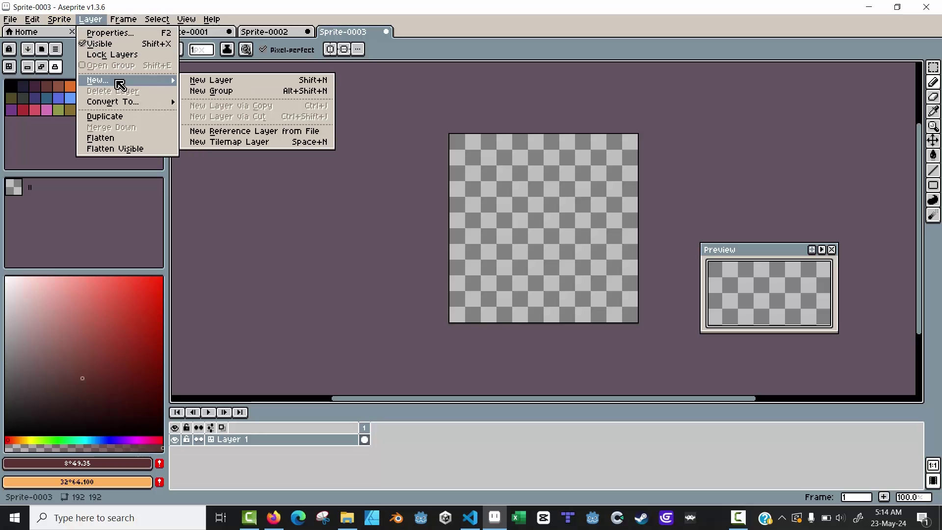
{"action": "left_click", "coordinate": [214, 142]}
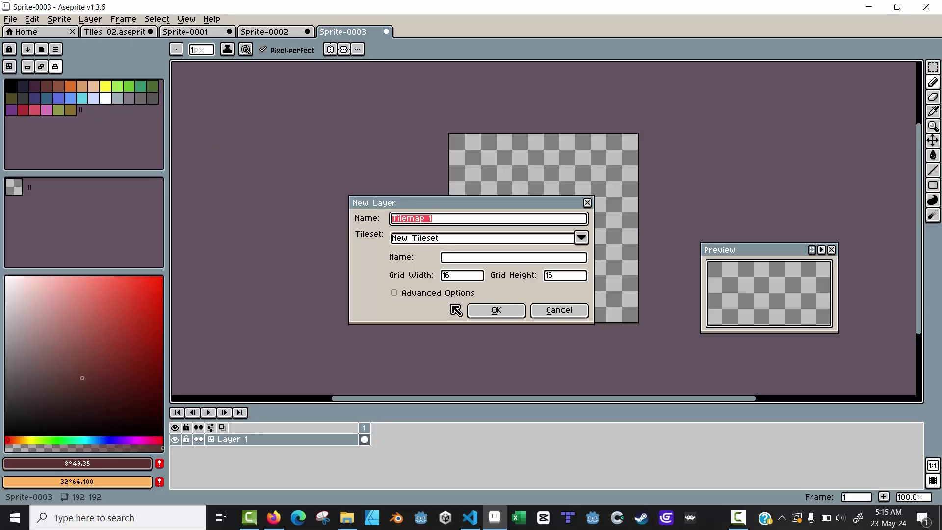
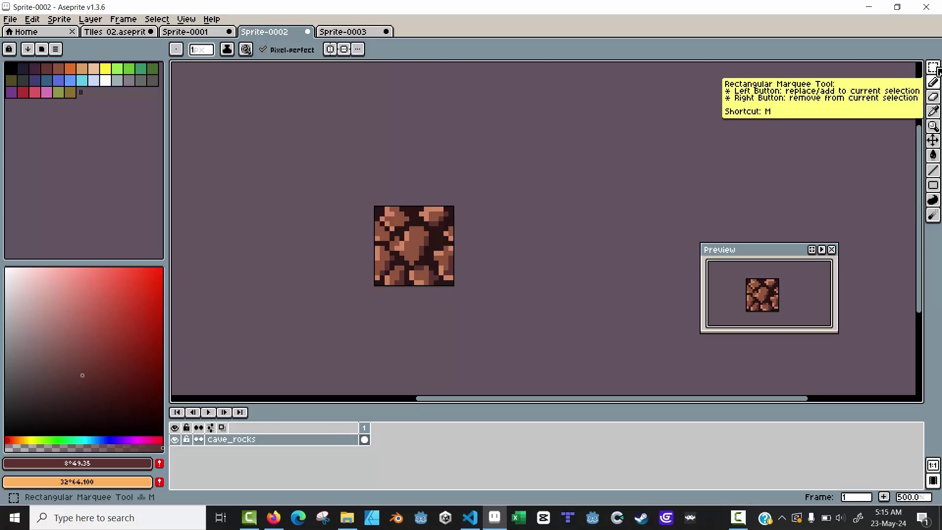
- Select the entire 16 × 16 stone tile in Sprite-0002 with the Rectangular Marquee for copying
{"action": "left_click", "coordinate": [938, 72]}
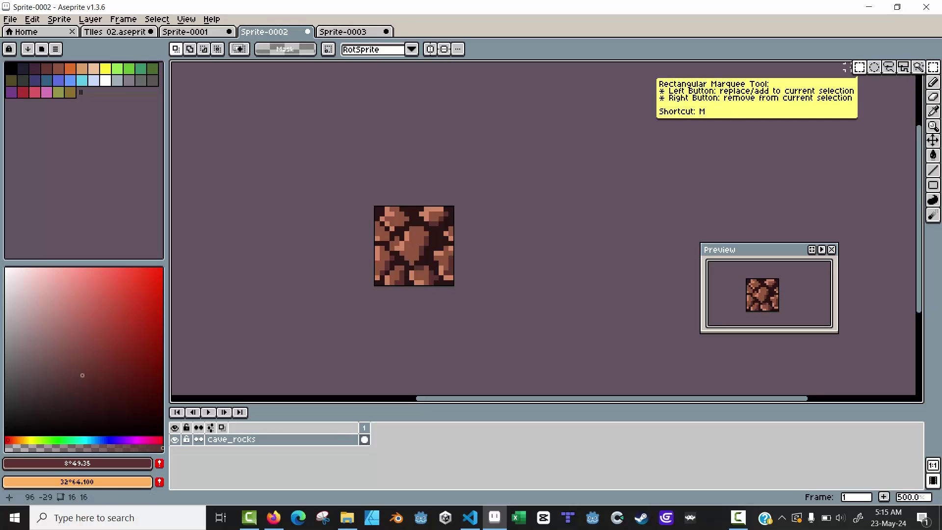
{"action": "left_click", "coordinate": [864, 67]}
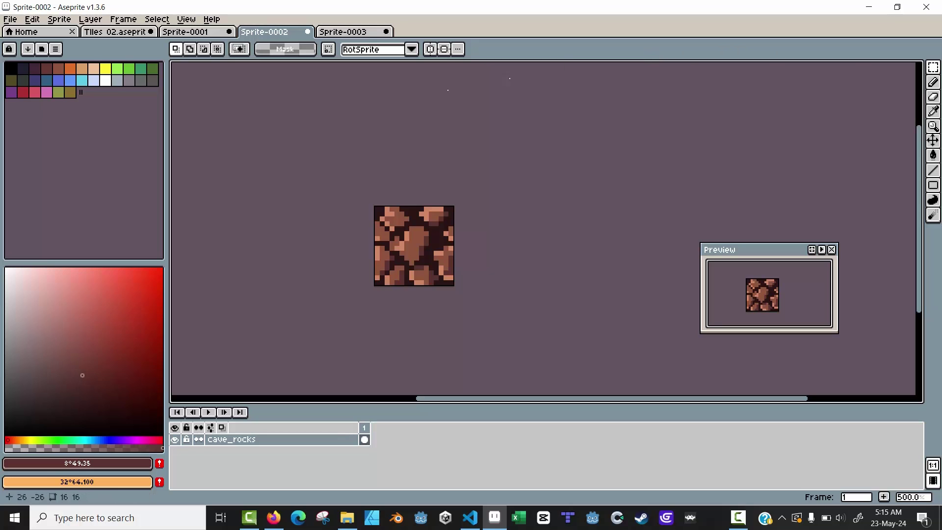
{"action": "scroll", "coordinate": [345, 225], "scroll_direction": "up", "scroll_amount": 4}
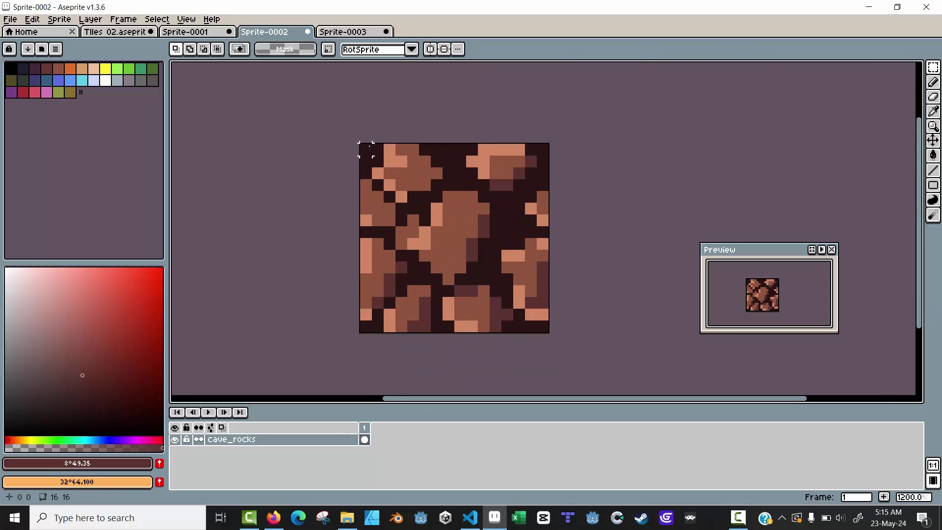
{"action": "left_click_drag", "start_coordinate": [365, 150], "coordinate": [544, 327]}
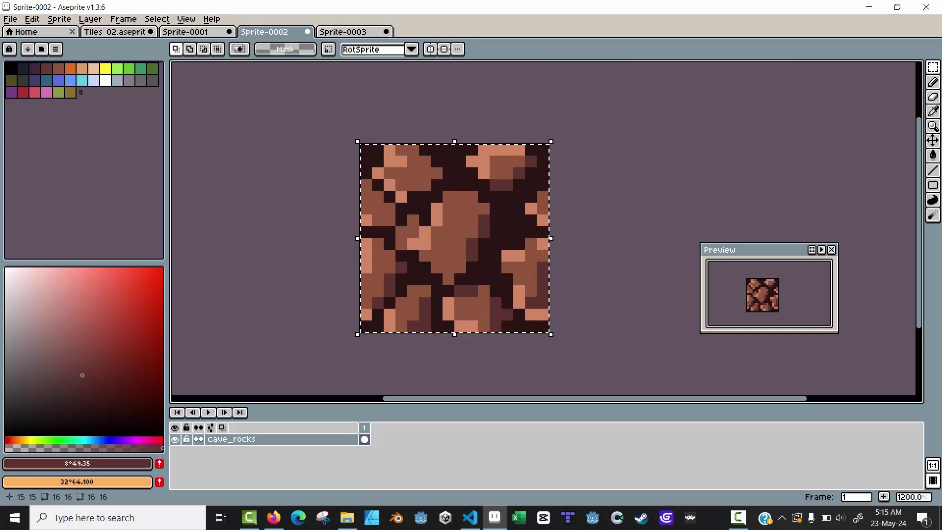
- Paste the copied stone tile into the first grid cell of Sprite-0003's tilemap and commit it
{"action": "left_click", "coordinate": [354, 33]}
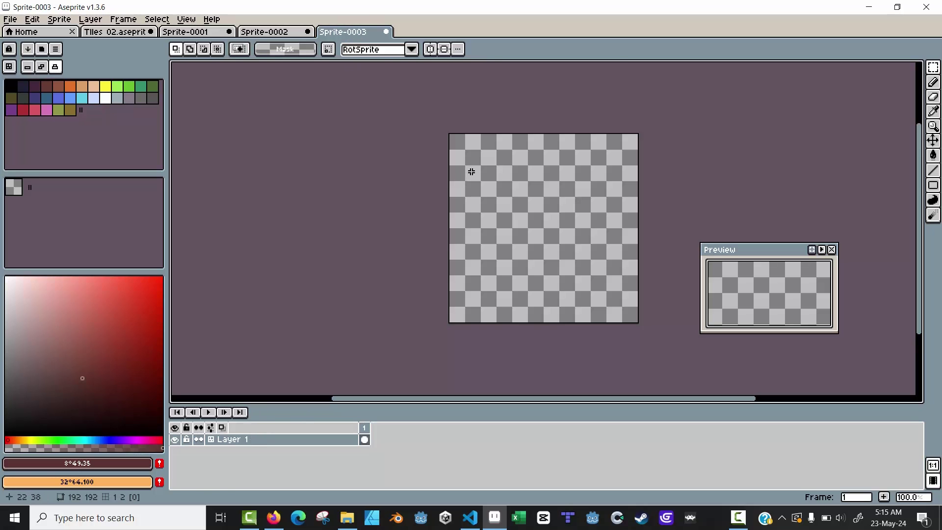
{"action": "key", "text": "ctrl+v"}
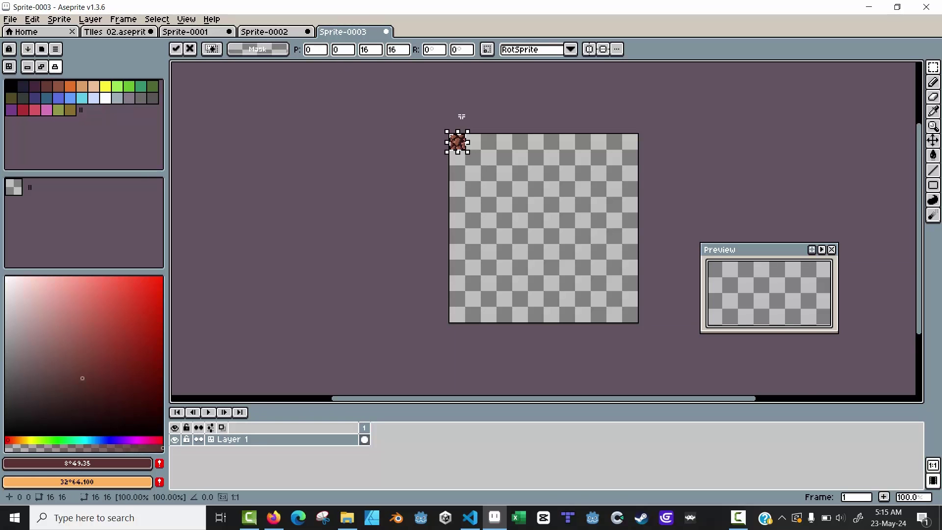
{"action": "scroll", "coordinate": [461, 117], "scroll_direction": "up", "scroll_amount": 5}
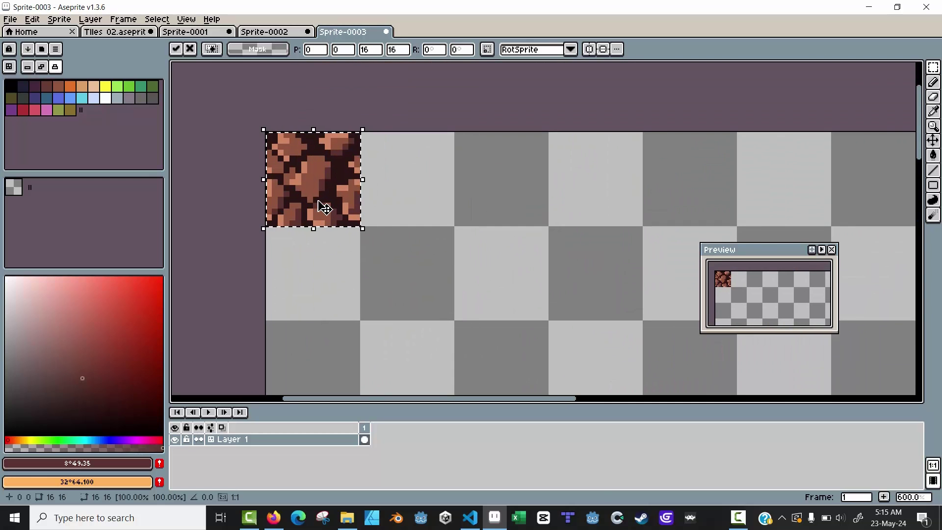
{"action": "scroll", "coordinate": [324, 209], "scroll_direction": "down", "scroll_amount": 3}
{"action": "key", "text": "Return"}
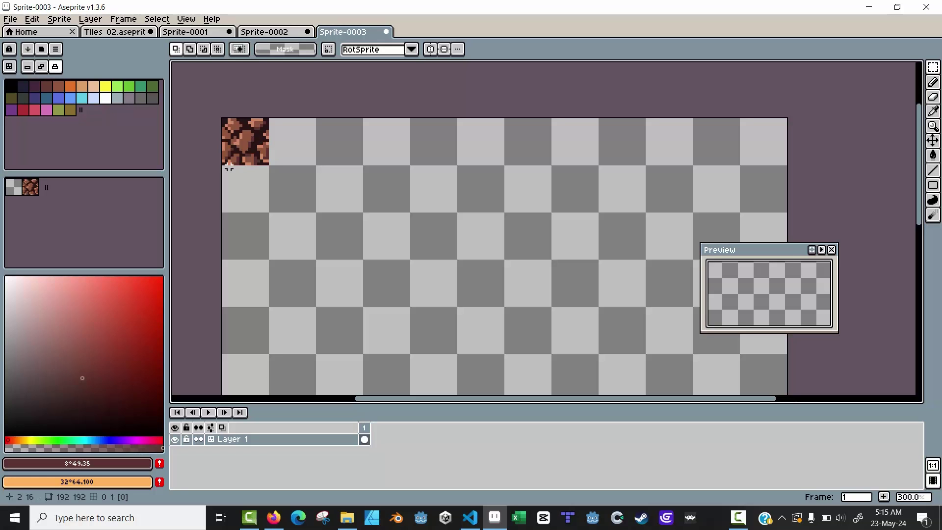
- Move the stone tile from the canvas's upper-left corner to the sixth column of the fifth row, near the middle
{"action": "key", "text": "v"}
{"action": "left_click_drag", "start_coordinate": [244, 162], "coordinate": [471, 246]}
{"action": "scroll", "coordinate": [483, 340], "scroll_direction": "up", "scroll_amount": 2}
{"action": "scroll", "coordinate": [480, 326], "scroll_direction": "up", "scroll_amount": 5}
{"action": "scroll", "coordinate": [480, 326], "scroll_direction": "down", "scroll_amount": 3}
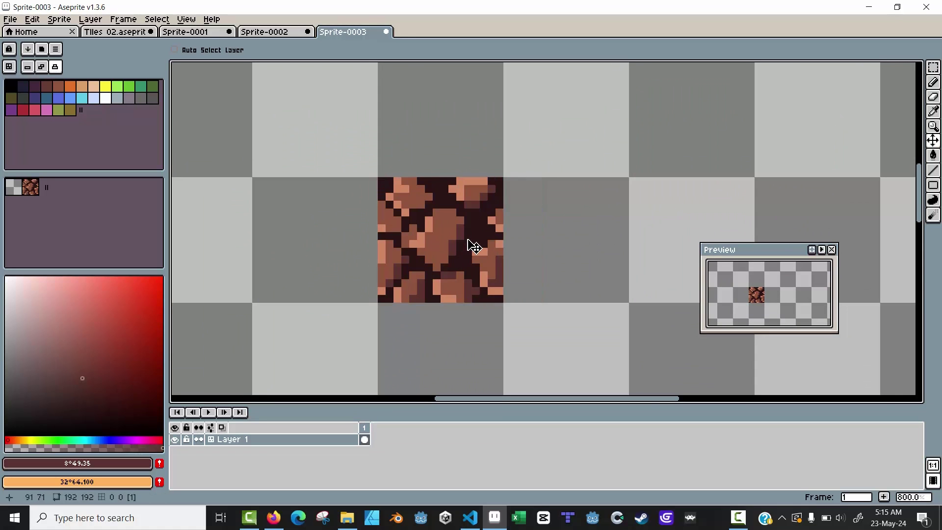
{"action": "scroll", "coordinate": [375, 228], "scroll_direction": "down", "scroll_amount": 6}
{"action": "scroll", "coordinate": [376, 230], "scroll_direction": "up", "scroll_amount": 2}
{"action": "scroll", "coordinate": [376, 221], "scroll_direction": "down", "scroll_amount": 1}
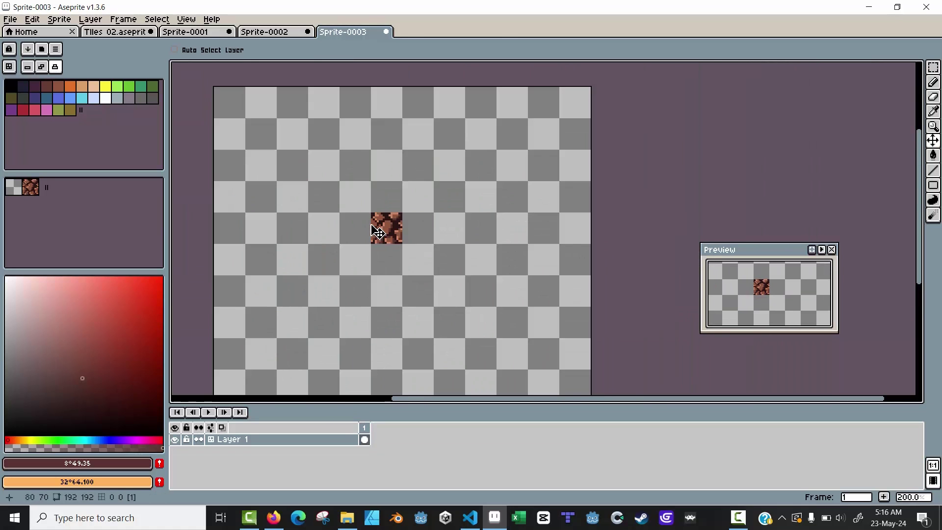
{"action": "scroll", "coordinate": [393, 223], "scroll_direction": "left", "scroll_amount": 2}
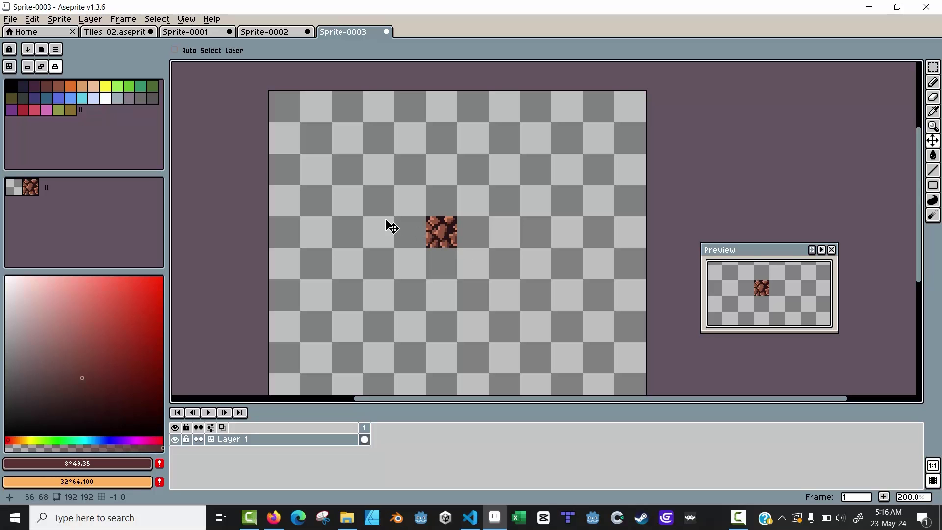
- Paint the stone tile from the tileset with the Pencil to form a continuous four-tile horizontal strip including the moved tile
{"action": "left_click", "coordinate": [36, 188]}
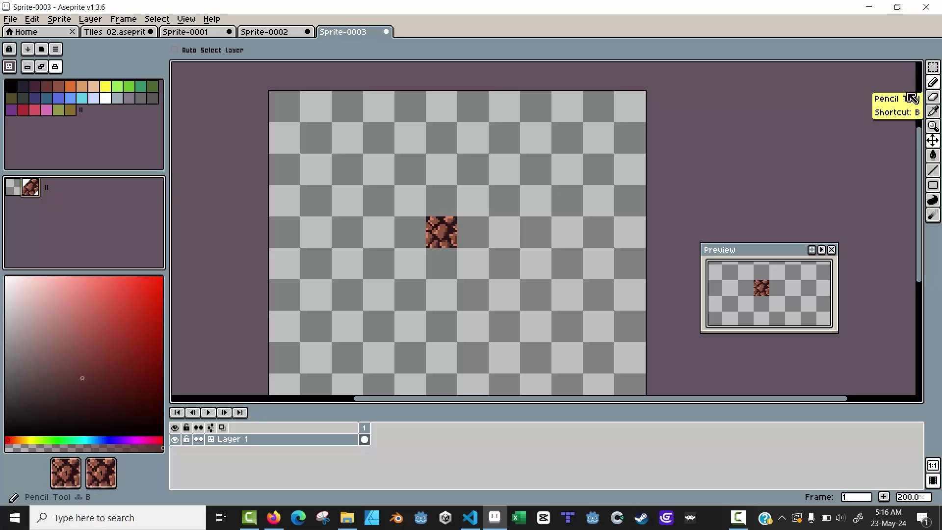
{"action": "key", "text": "b"}
{"action": "left_click", "coordinate": [472, 240]}
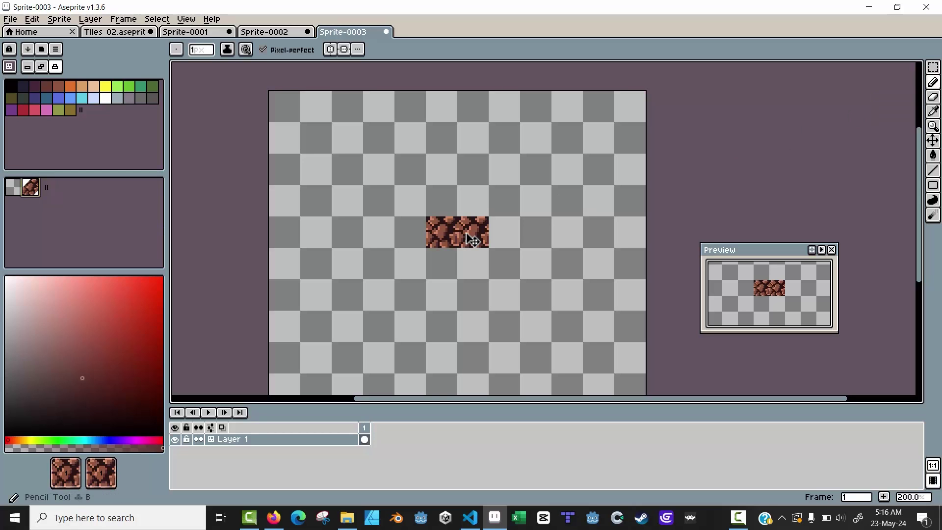
{"action": "key", "text": "ctrl+z"}
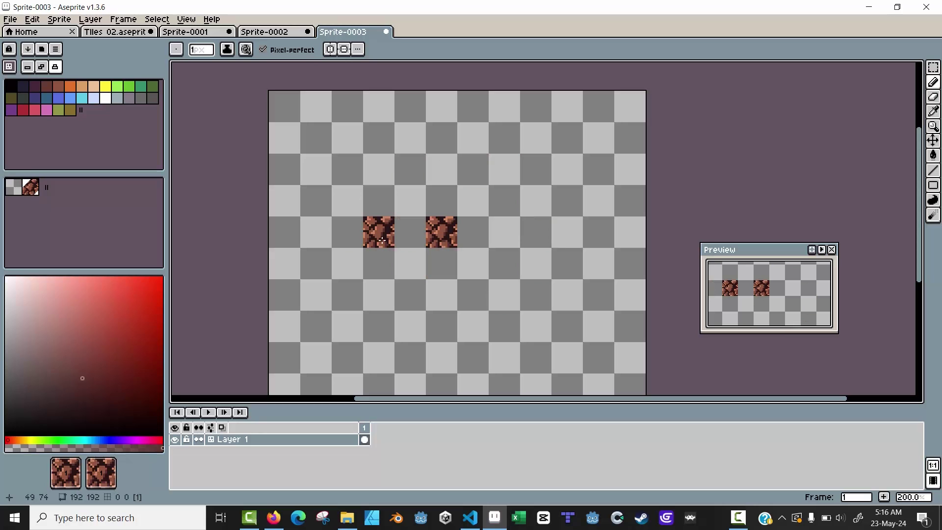
{"action": "left_click_drag", "start_coordinate": [391, 241], "coordinate": [473, 233]}
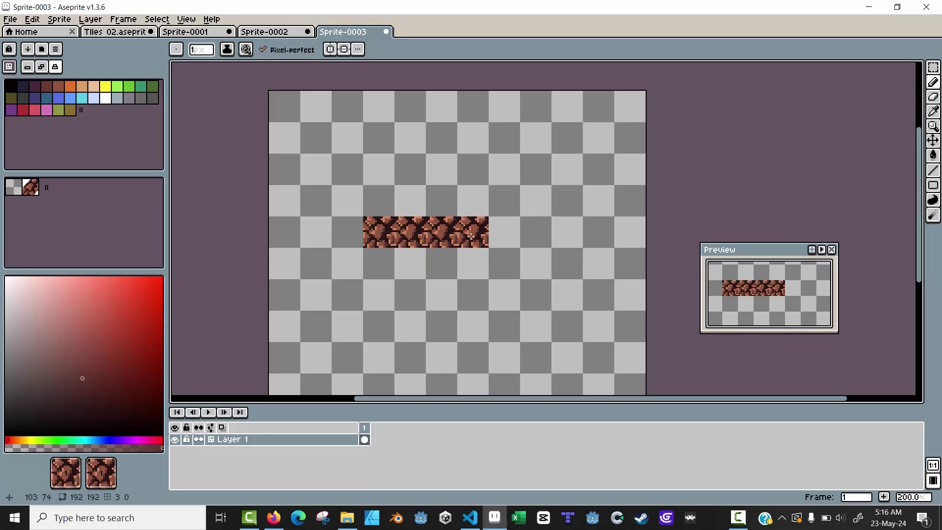
- Paint the stone tile above and below the existing strip to form a block four tiles wide and three tiles high
{"action": "mouse_move", "coordinate": [381, 201]}
{"action": "left_mouse_down"}
{"action": "mouse_move", "coordinate": [471, 202]}
{"action": "mouse_move", "coordinate": [444, 256]}
{"action": "mouse_move", "coordinate": [404, 259]}
{"action": "left_mouse_up"}
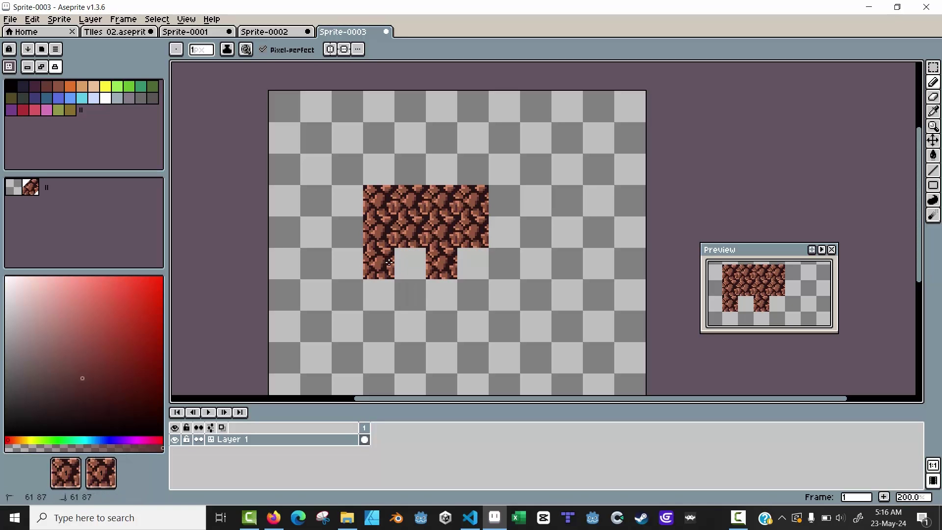
{"action": "left_click", "coordinate": [473, 264]}
{"action": "scroll", "coordinate": [395, 236], "scroll_direction": "up", "scroll_amount": 4}
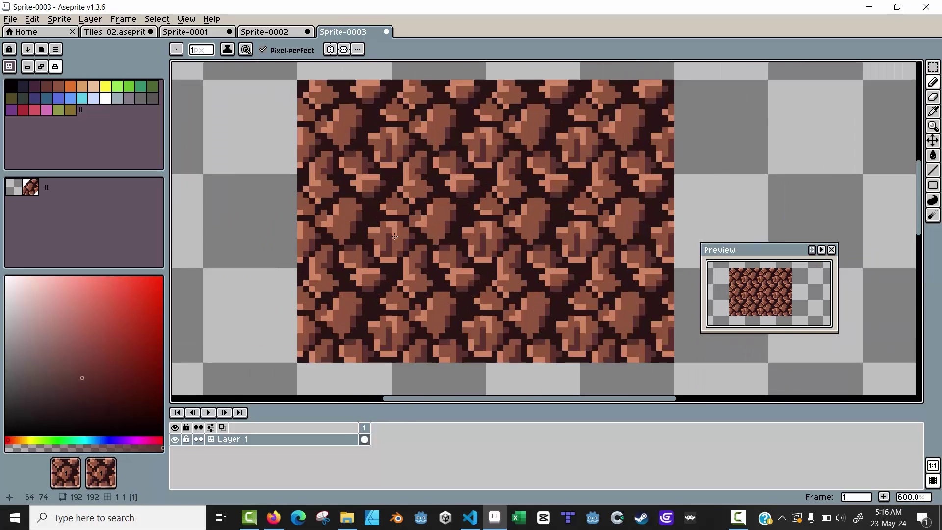
{"action": "scroll", "coordinate": [394, 236], "scroll_direction": "down", "scroll_amount": 3}
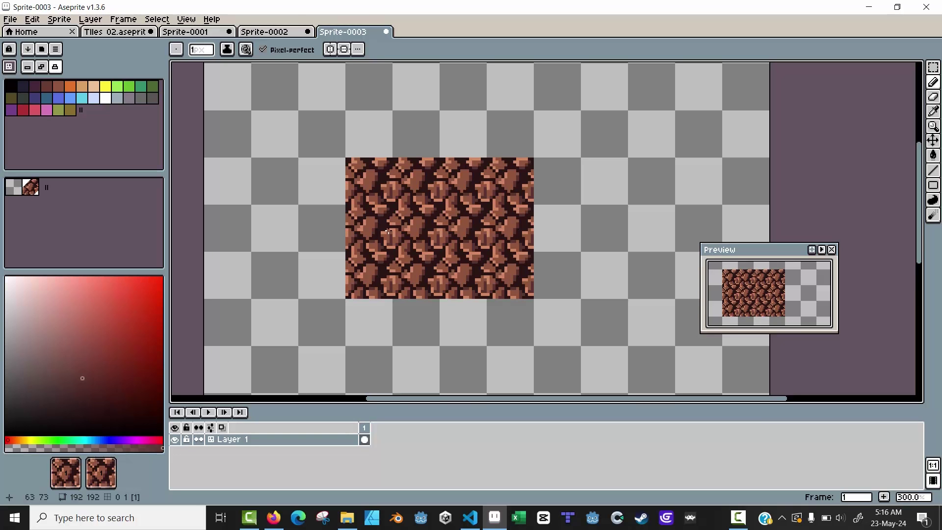
- Show the grid over the Sprite-0003 canvas
{"action": "left_click", "coordinate": [186, 20]}
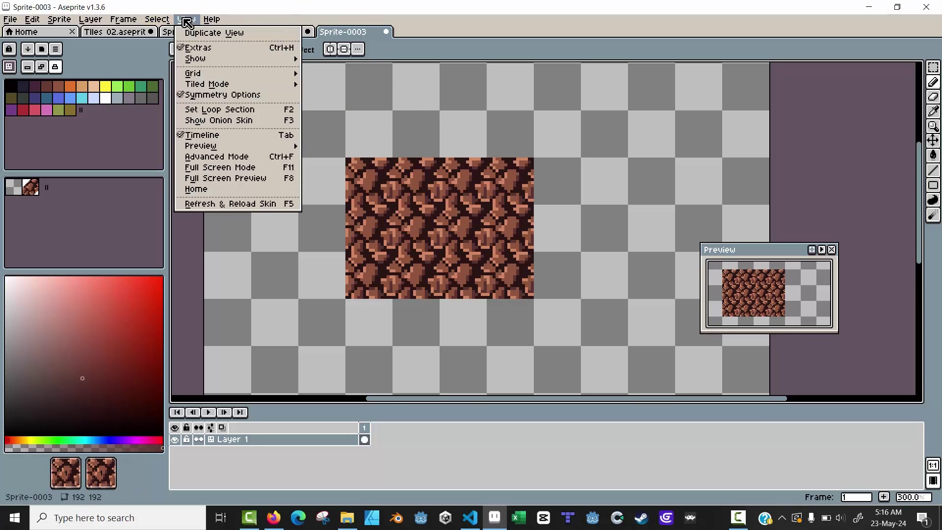
{"action": "mouse_move", "coordinate": [196, 59]}
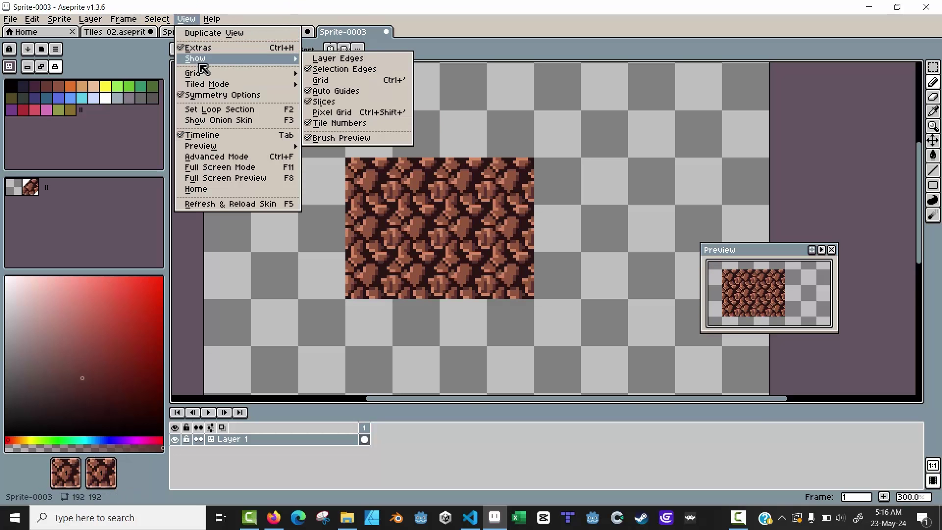
{"action": "left_click", "coordinate": [328, 79]}
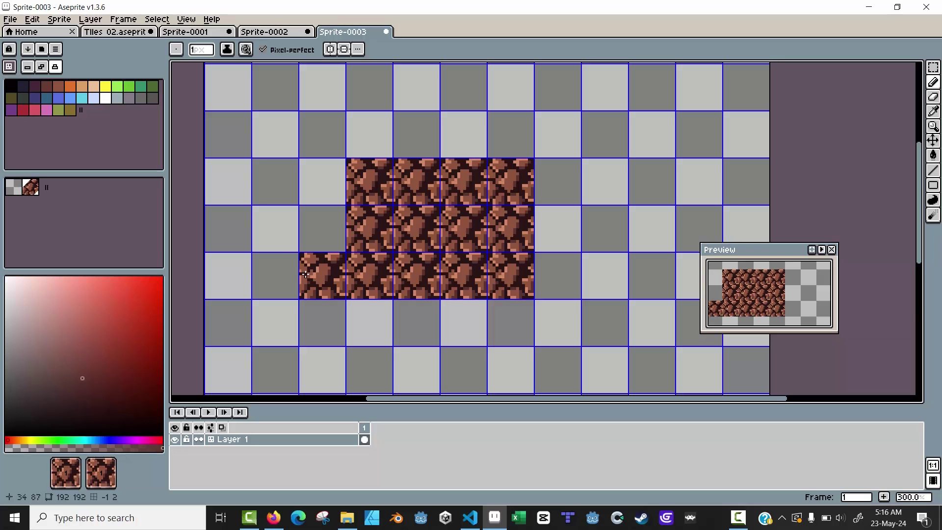
- Clear the block's rightmost column by painting its three cells with the empty tile from the tileset
{"action": "left_click", "coordinate": [13, 187]}
{"action": "left_click", "coordinate": [502, 208]}
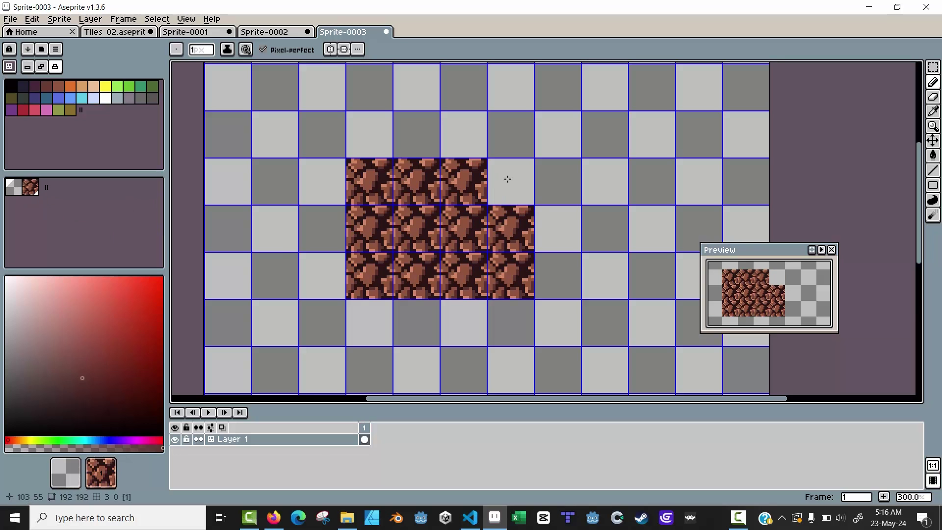
{"action": "left_click", "coordinate": [508, 223]}
{"action": "left_click", "coordinate": [499, 263]}
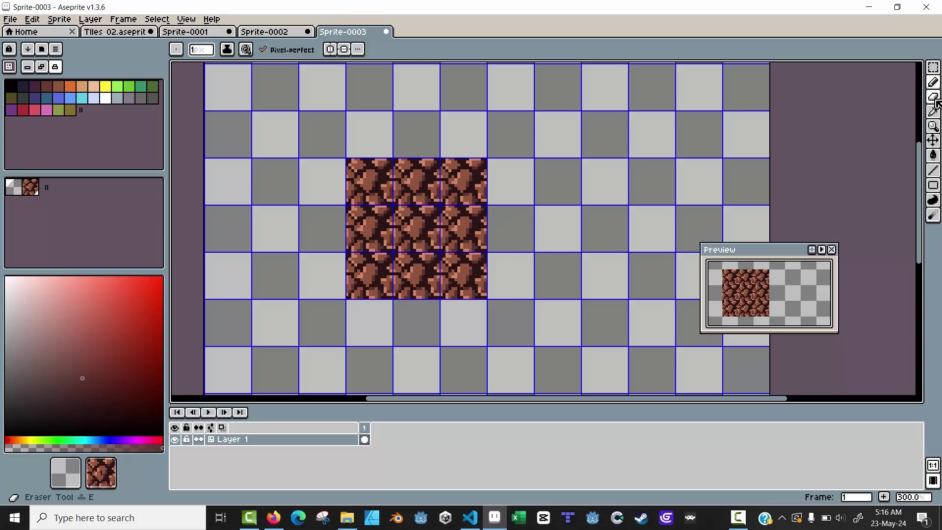
- Remove the block's upper-right tile with the Eraser and repaint that cell with the stone tile using the Pencil
{"action": "left_click", "coordinate": [934, 97]}
{"action": "left_click", "coordinate": [464, 195]}
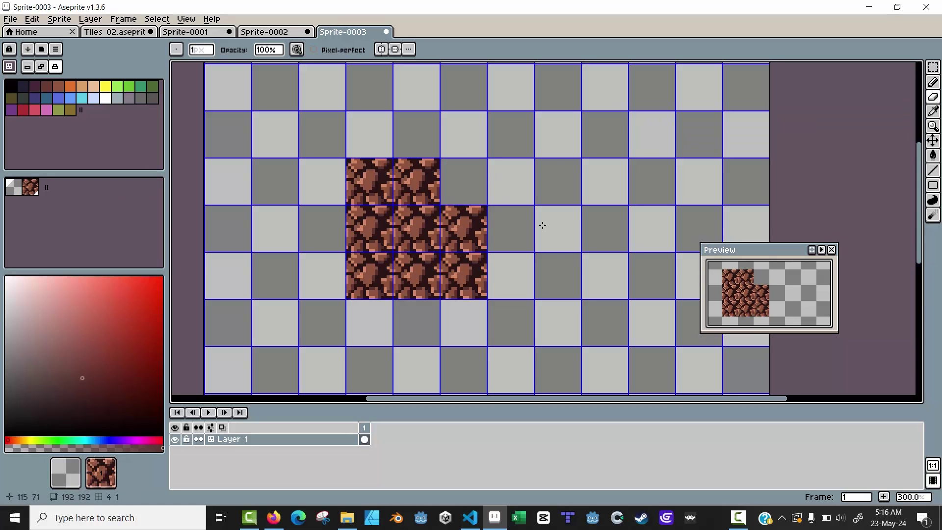
{"action": "key", "text": "b"}
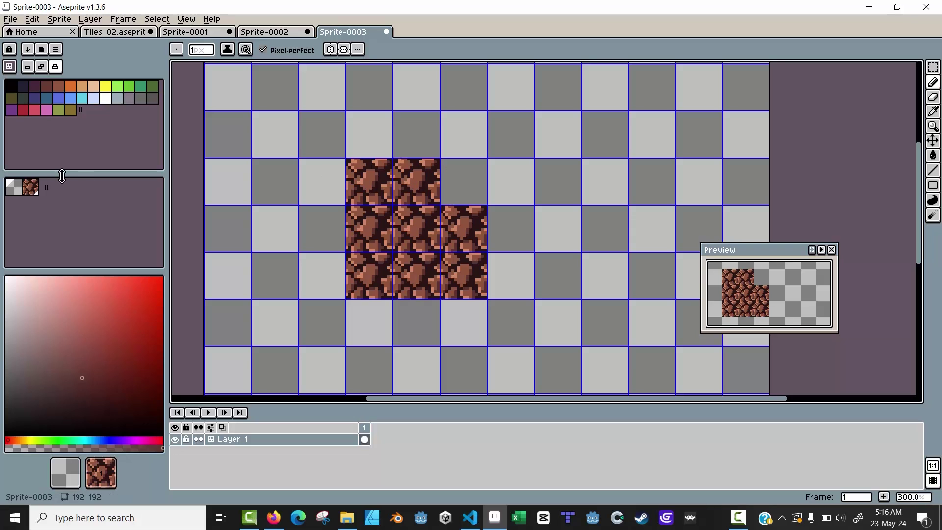
{"action": "left_click", "coordinate": [30, 187]}
{"action": "left_click", "coordinate": [455, 190]}
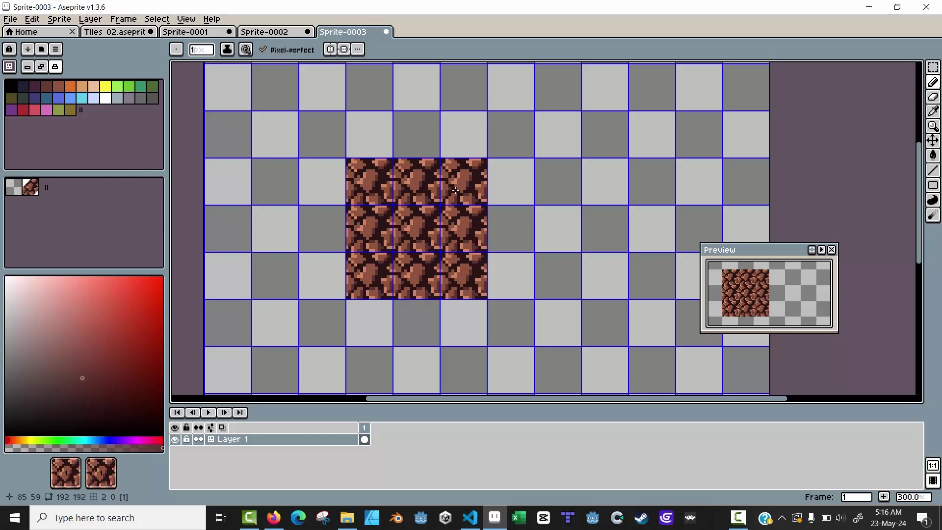
- Switch from placing tiles to editing pixels in the Auto tileset mode
{"action": "left_click", "coordinate": [50, 70]}
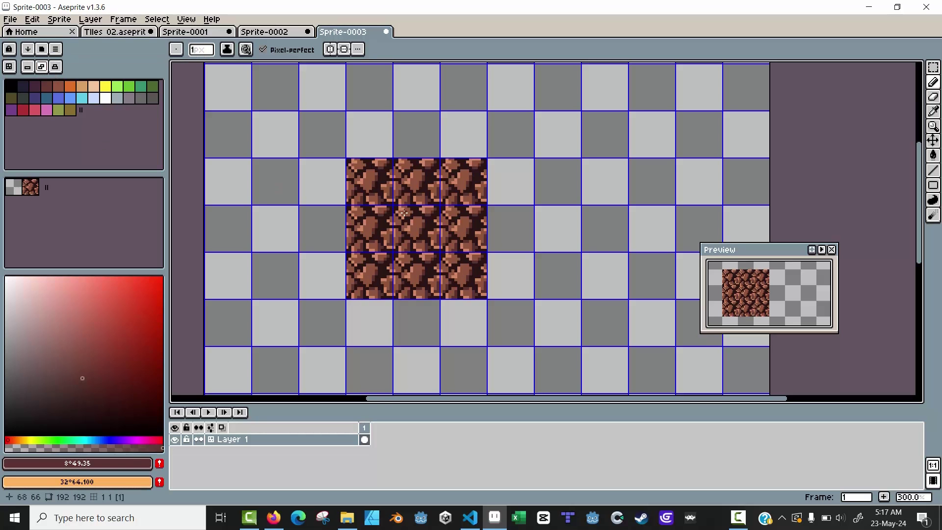
{"action": "scroll", "coordinate": [404, 213], "scroll_direction": "up", "scroll_amount": 6}
{"action": "scroll", "coordinate": [403, 214], "scroll_direction": "down", "scroll_amount": 3}
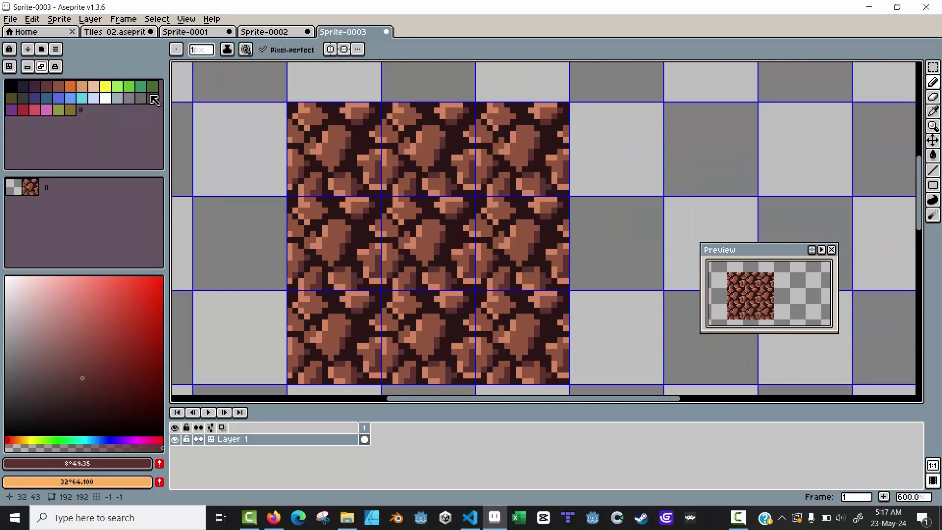
- Draw a single yellow pixel on the block's centre tile with the Pencil and undo it
{"action": "left_click", "coordinate": [106, 89]}
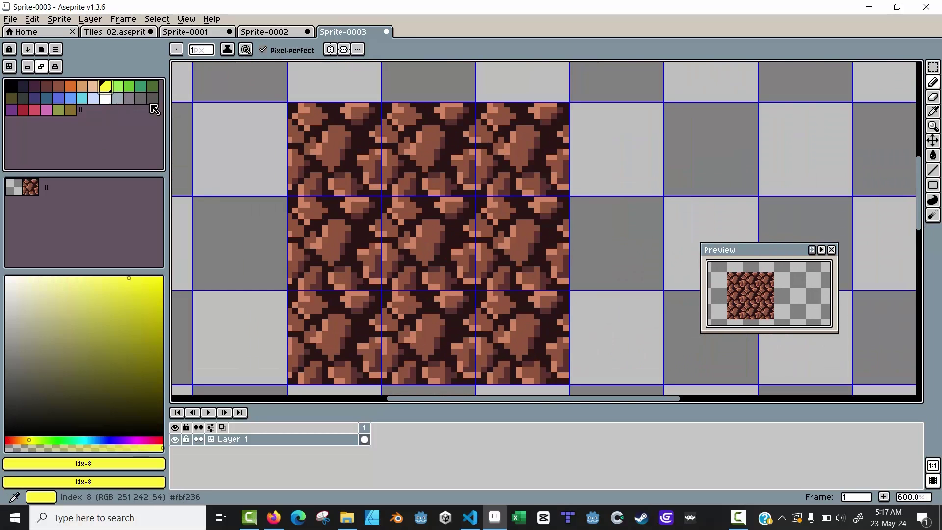
{"action": "left_click", "coordinate": [431, 234]}
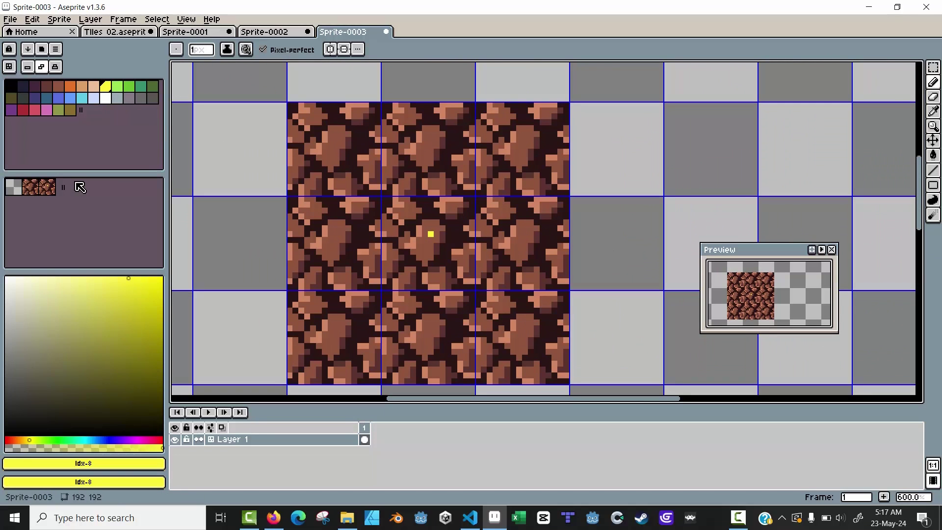
{"action": "key", "text": "ctrl+z"}
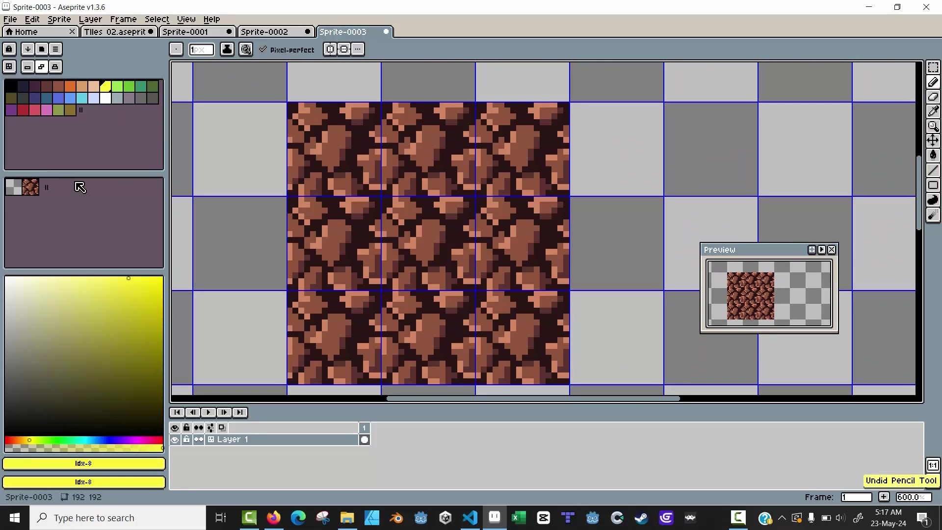
- Erase a small arc of pixels from the centre tile, and switch pixel editing to the Manual tileset mode
{"action": "left_click", "coordinate": [933, 99]}
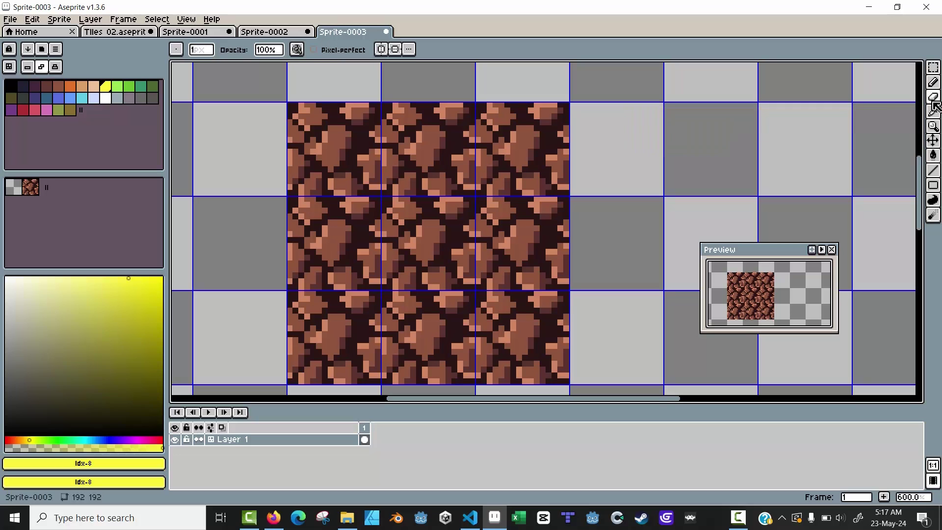
{"action": "left_click", "coordinate": [454, 228]}
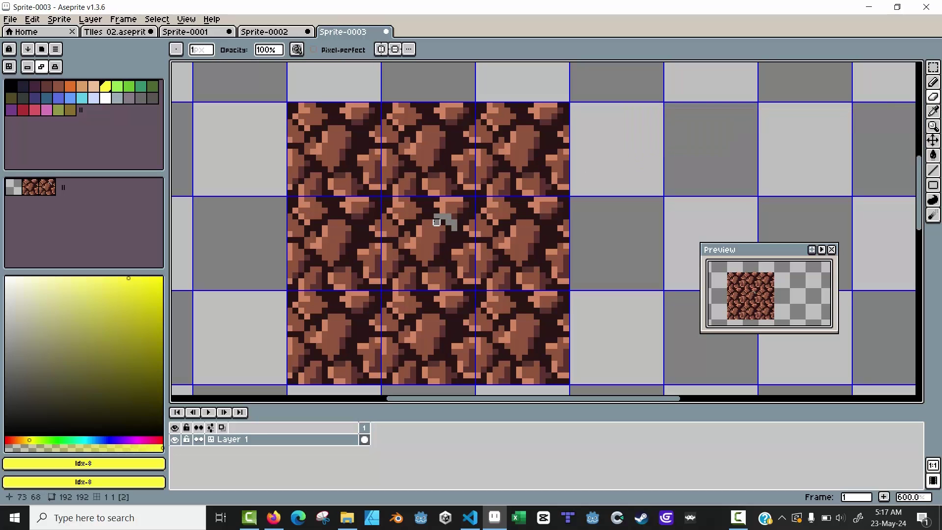
{"action": "key", "text": "Tab"}
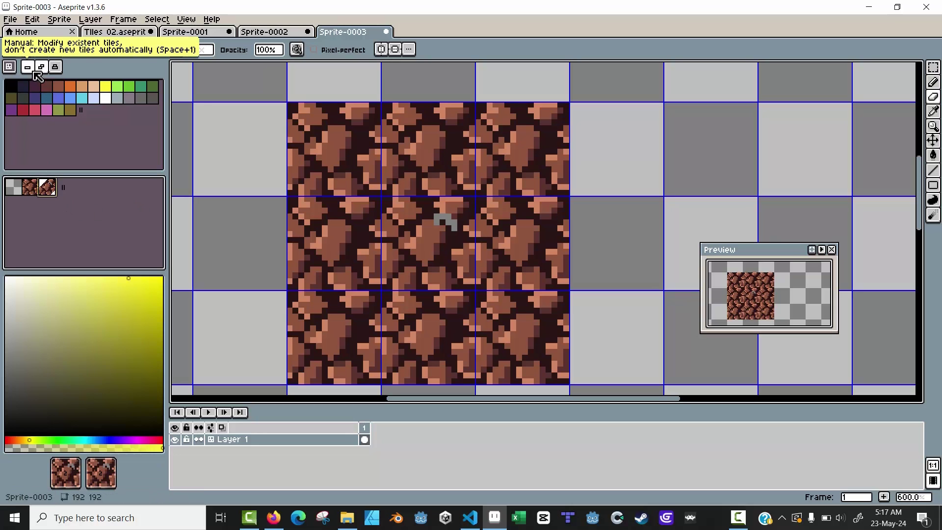
{"action": "key", "text": "Tab"}
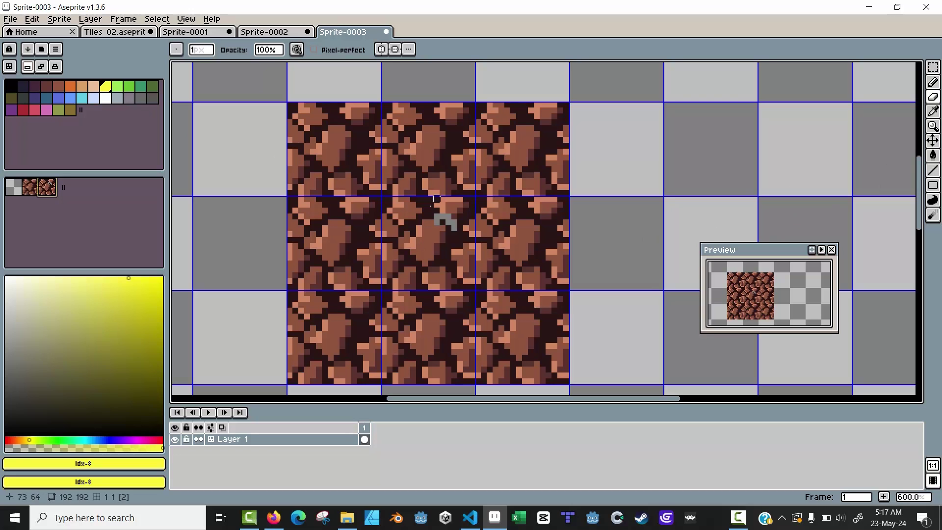
- Sample the dark gap colour #281512 from the centre tile for use with the Pencil
{"action": "key", "text": "i"}
{"action": "left_click", "coordinate": [431, 210]}
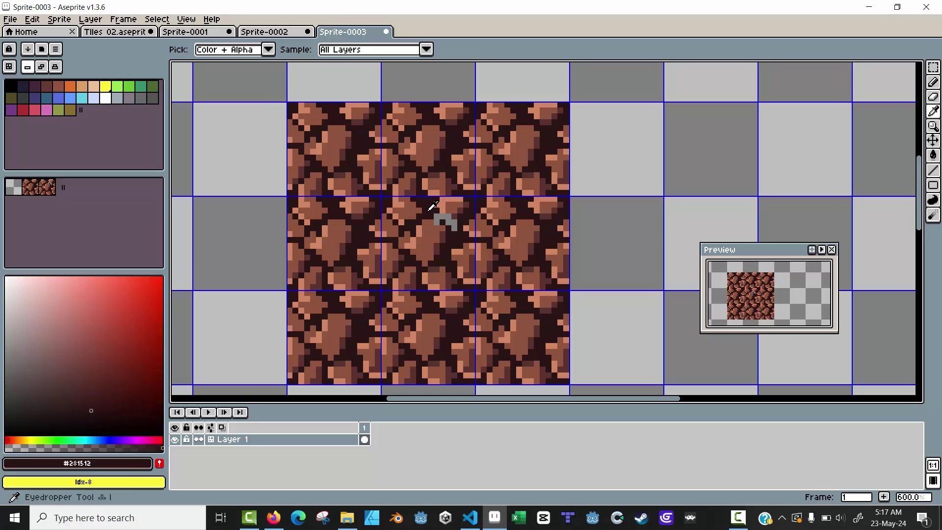
{"action": "key", "text": "b"}
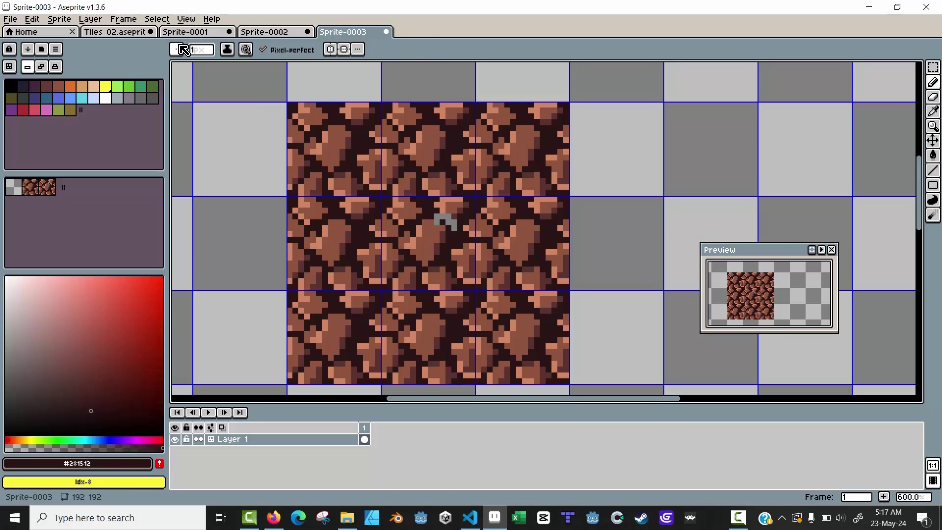
- Paint over the centre tile's stones with a 7 px Pencil brush and undo the strokes
{"action": "right_click", "coordinate": [196, 51]}
{"action": "key", "text": "Escape"}
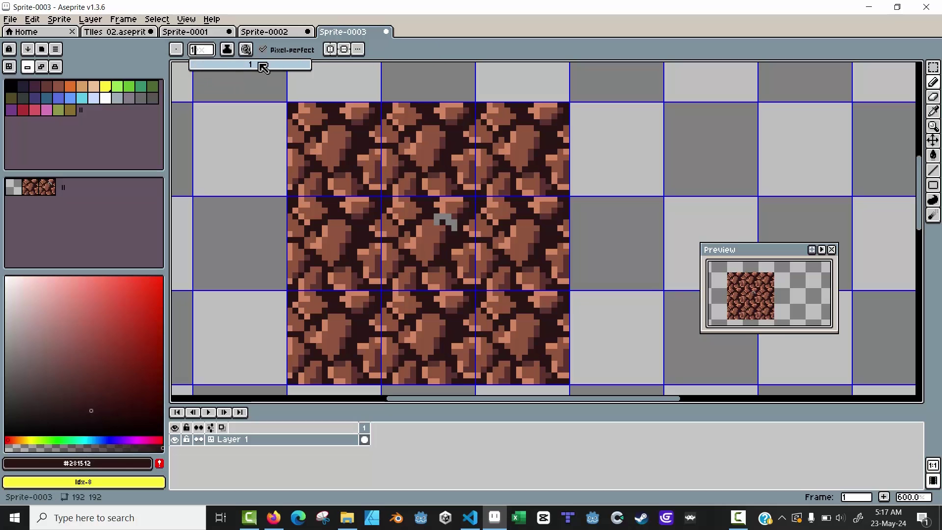
{"action": "left_click", "coordinate": [206, 70]}
{"action": "mouse_move", "coordinate": [440, 216]}
{"action": "left_mouse_down"}
{"action": "mouse_move", "coordinate": [441, 228]}
{"action": "mouse_move", "coordinate": [410, 218]}
{"action": "mouse_move", "coordinate": [456, 229]}
{"action": "mouse_move", "coordinate": [456, 255]}
{"action": "left_mouse_up"}
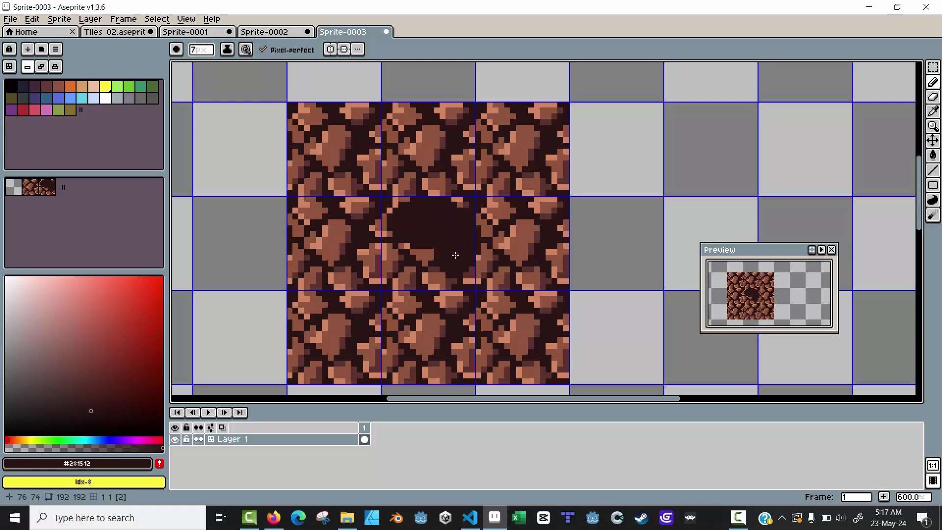
{"action": "key", "text": "ctrl+z"}
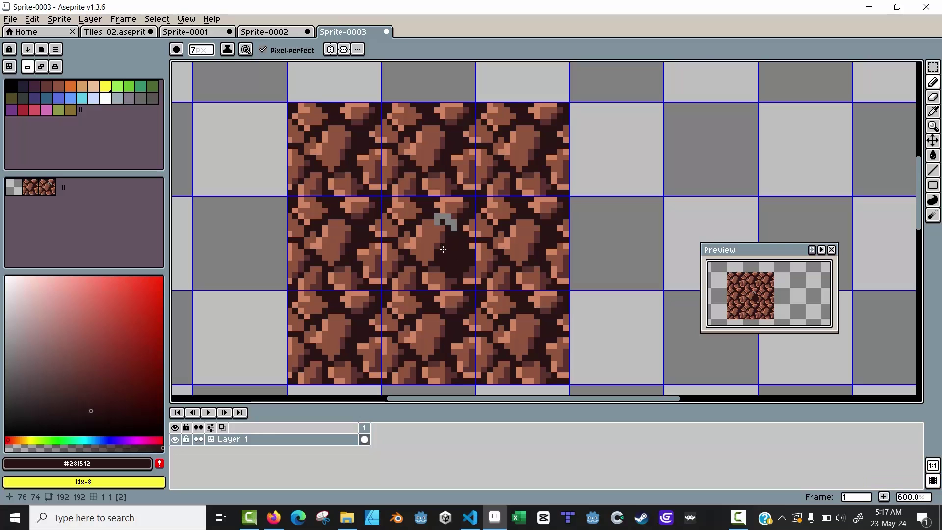
- Set the Pencil brush size to 3 px
{"action": "scroll", "coordinate": [442, 248], "scroll_direction": "up", "scroll_amount": 1}
{"action": "scroll", "coordinate": [431, 246], "scroll_direction": "up", "scroll_amount": 2}
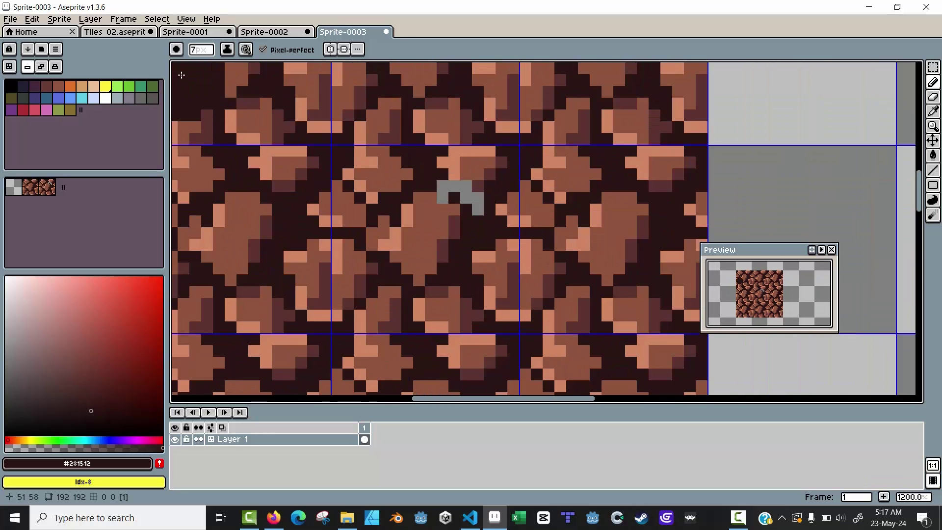
{"action": "left_click", "coordinate": [200, 51]}
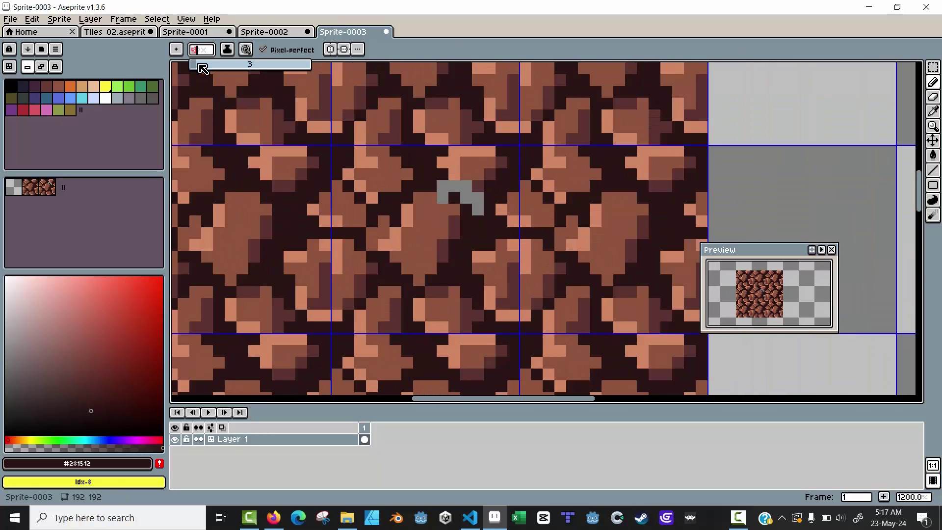
- Paint the dark colour over the erased arc and the stone above it in the centre tile, and undo the strokes
{"action": "left_click", "coordinate": [368, 163]}
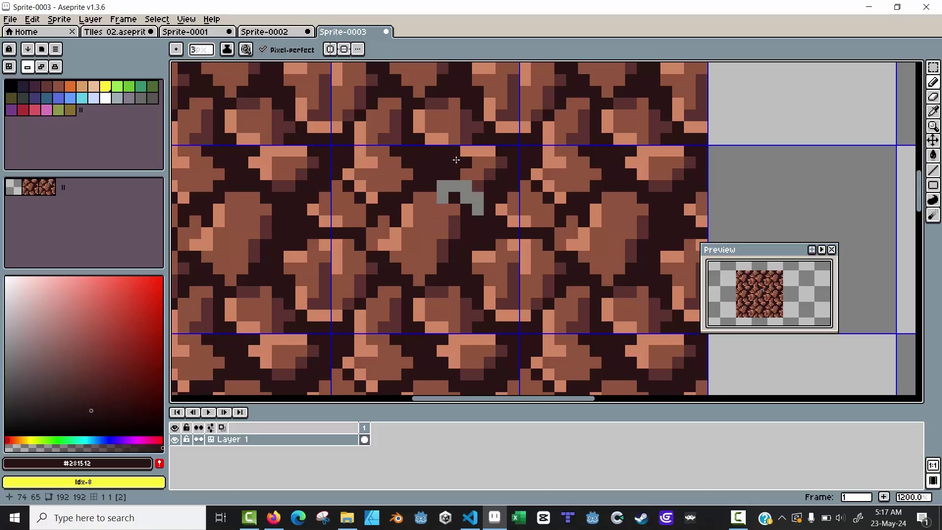
{"action": "mouse_move", "coordinate": [457, 160]}
{"action": "left_mouse_down"}
{"action": "mouse_move", "coordinate": [476, 197]}
{"action": "mouse_move", "coordinate": [451, 194]}
{"action": "mouse_move", "coordinate": [464, 171]}
{"action": "mouse_move", "coordinate": [491, 160]}
{"action": "mouse_move", "coordinate": [454, 145]}
{"action": "mouse_move", "coordinate": [447, 163]}
{"action": "left_mouse_up"}
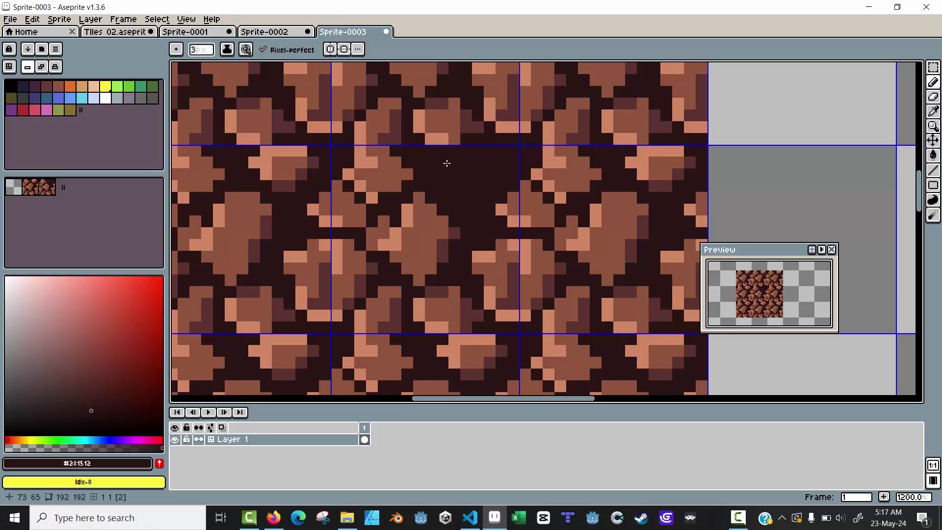
{"action": "key", "text": "ctrl+z"}
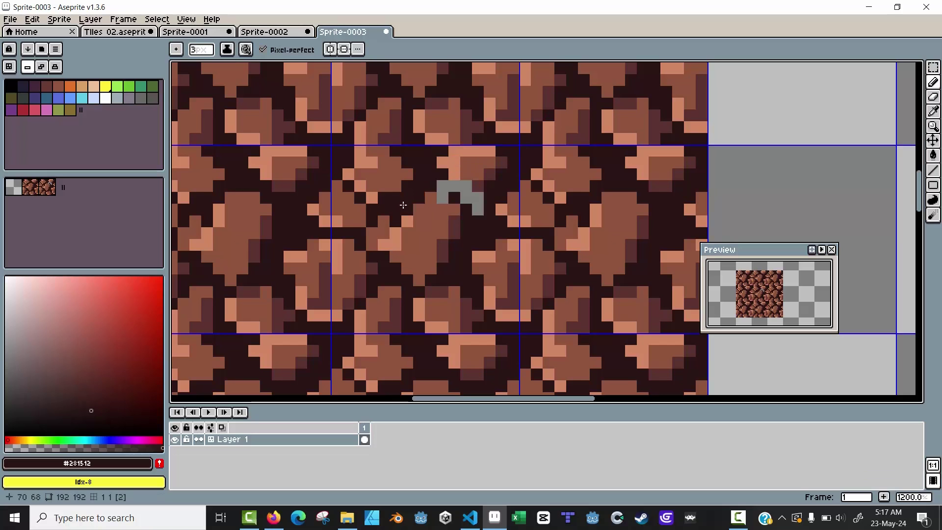
- Paint the dark colour over the upper part of the centre tile's middle stone
{"action": "left_click_drag", "start_coordinate": [410, 199], "coordinate": [423, 230]}
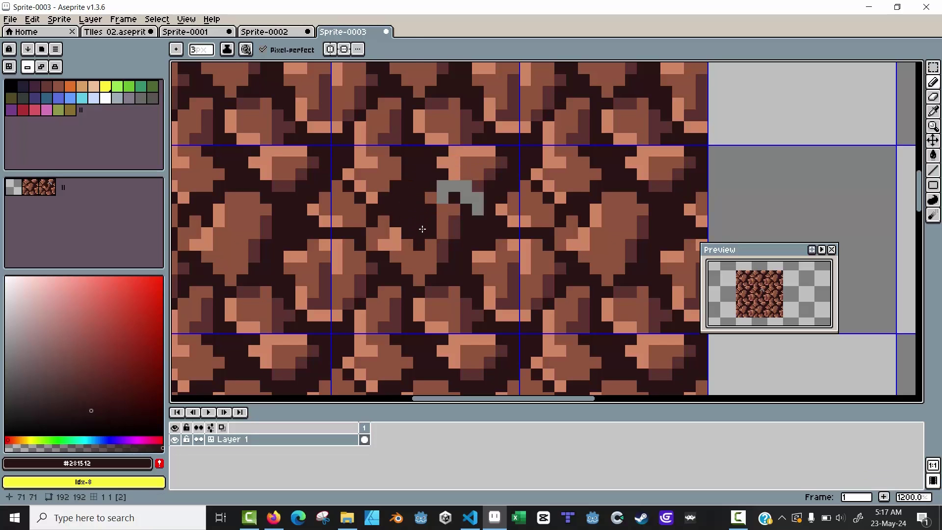
- Select the centre 16 × 16 tile and fill several of its brown stone areas with the dark colour #281512
{"action": "key", "text": "m"}
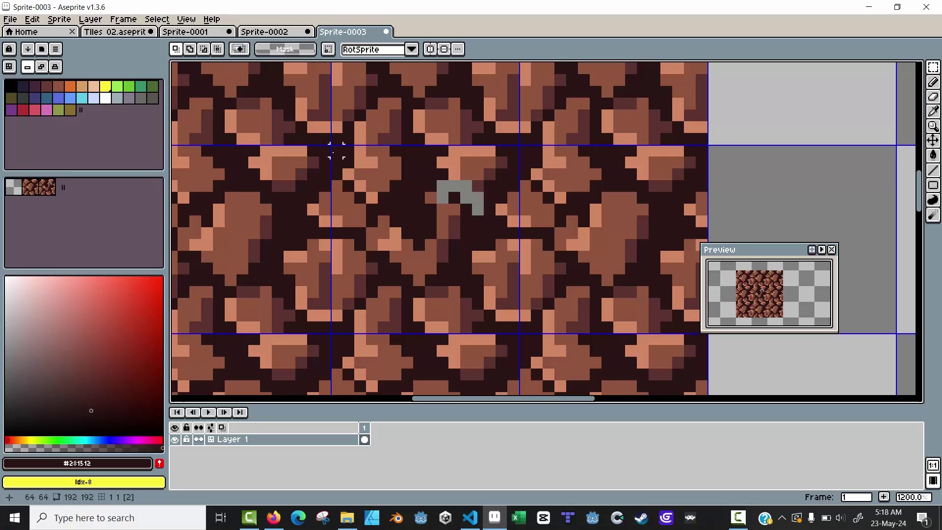
{"action": "left_click_drag", "start_coordinate": [337, 151], "coordinate": [516, 327]}
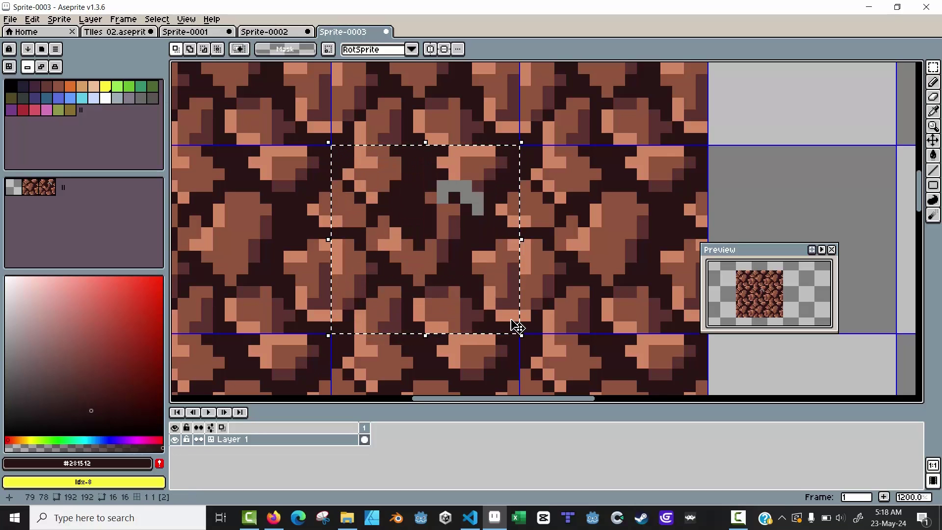
{"action": "key", "text": "g"}
{"action": "left_click", "coordinate": [384, 176]}
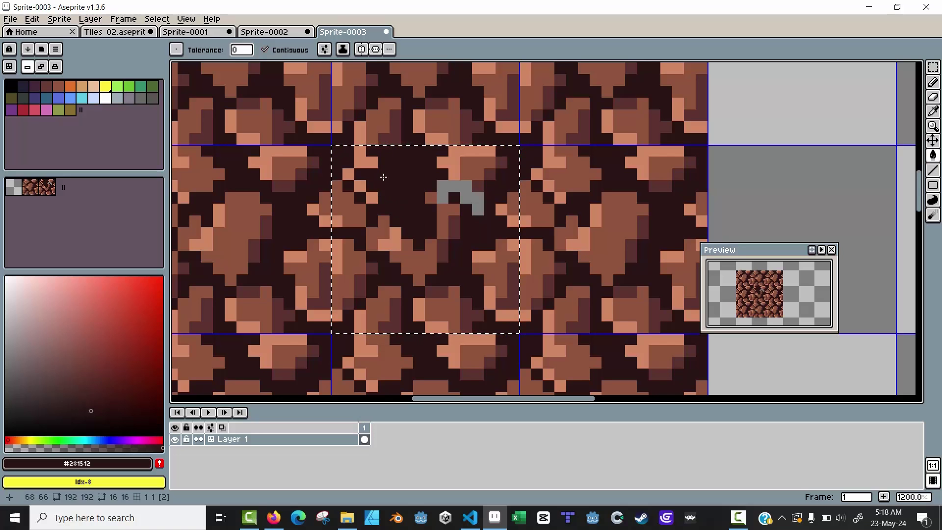
{"action": "left_click", "coordinate": [373, 244]}
{"action": "left_click", "coordinate": [398, 252]}
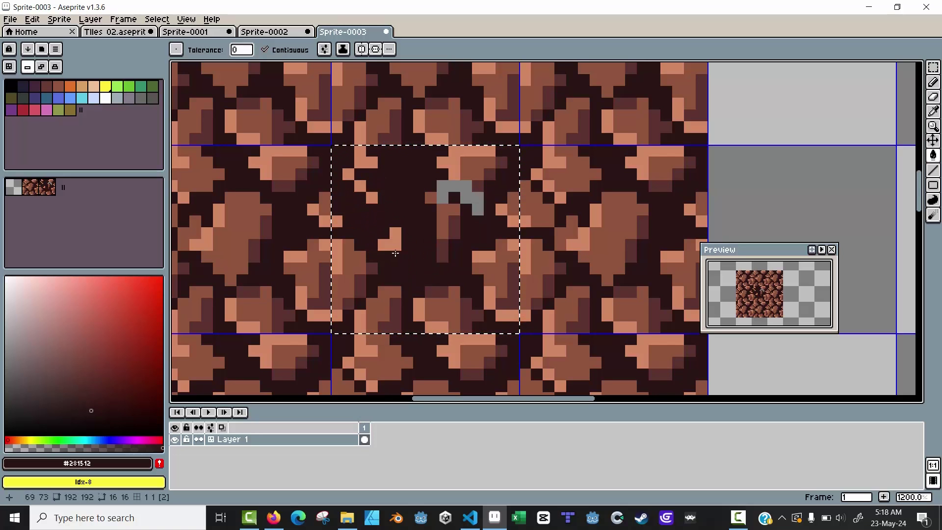
- Paint over all remaining stones in the selected centre tile with the 3 px Pencil in the dark colour, and clear the selection
{"action": "key", "text": "b"}
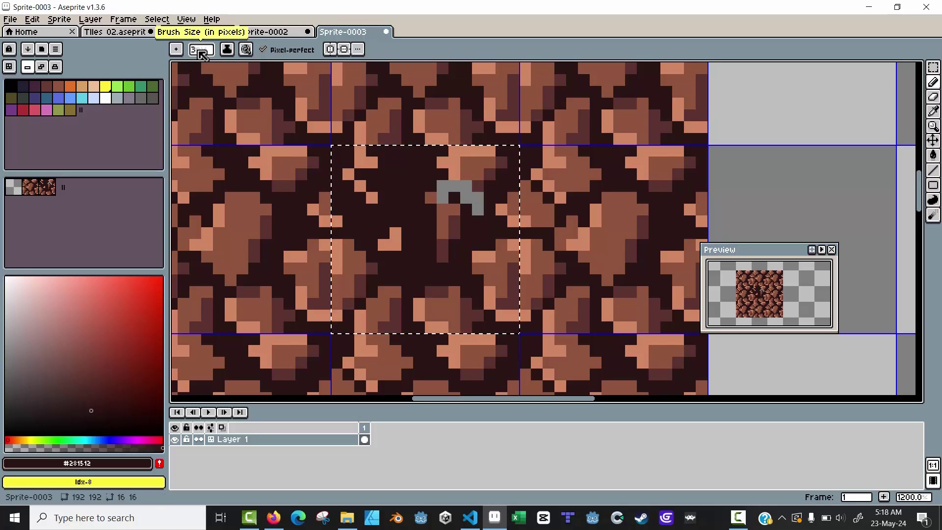
{"action": "mouse_move", "coordinate": [361, 181]}
{"action": "left_mouse_down"}
{"action": "mouse_move", "coordinate": [381, 147]}
{"action": "mouse_move", "coordinate": [417, 154]}
{"action": "mouse_move", "coordinate": [457, 141]}
{"action": "left_mouse_up"}
{"action": "left_click_drag", "start_coordinate": [508, 197], "coordinate": [464, 221]}
{"action": "mouse_move", "coordinate": [441, 183]}
{"action": "left_mouse_down"}
{"action": "mouse_move", "coordinate": [470, 277]}
{"action": "mouse_move", "coordinate": [447, 279]}
{"action": "mouse_move", "coordinate": [506, 219]}
{"action": "mouse_move", "coordinate": [517, 340]}
{"action": "mouse_move", "coordinate": [460, 309]}
{"action": "mouse_move", "coordinate": [463, 322]}
{"action": "mouse_move", "coordinate": [380, 312]}
{"action": "mouse_move", "coordinate": [332, 319]}
{"action": "mouse_move", "coordinate": [342, 204]}
{"action": "mouse_move", "coordinate": [356, 291]}
{"action": "mouse_move", "coordinate": [369, 197]}
{"action": "mouse_move", "coordinate": [386, 266]}
{"action": "left_mouse_up"}
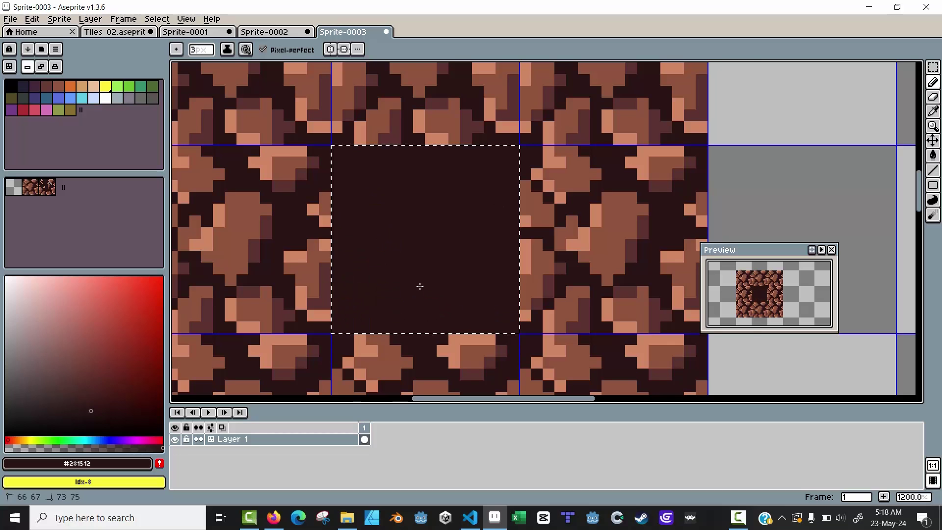
{"action": "scroll", "coordinate": [435, 272], "scroll_direction": "down", "scroll_amount": 3}
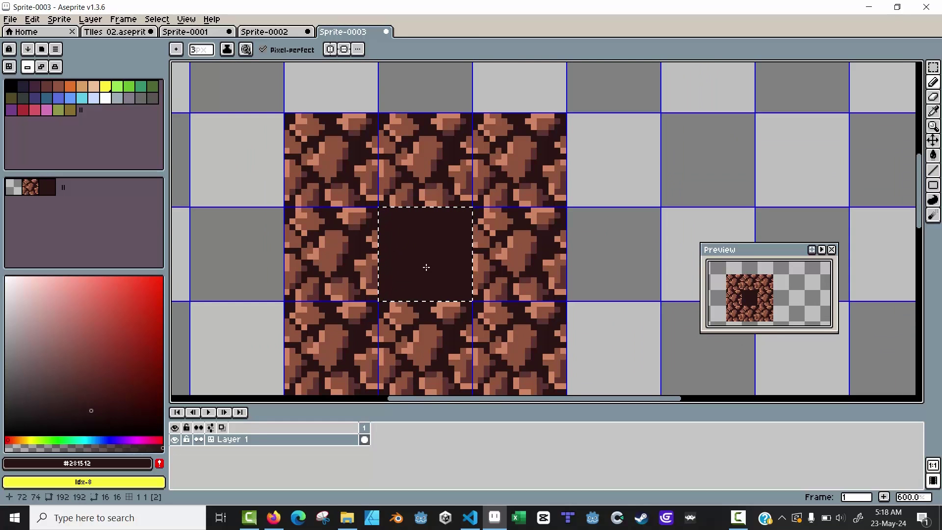
{"action": "key", "text": "ctrl+d"}
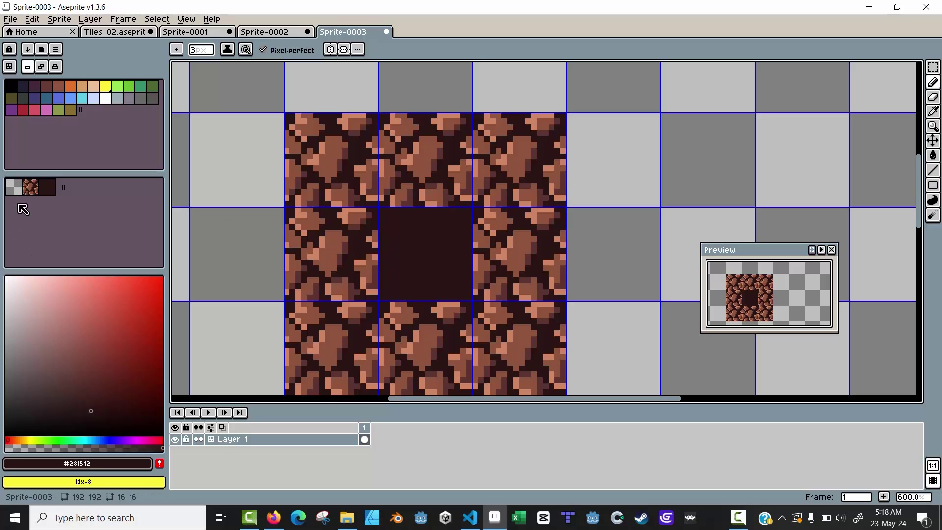
- Switch the tileset to Auto mode and erase the upper-left corner pixels of the block's top-left tile with the 1 px Eraser
{"action": "left_click", "coordinate": [34, 193]}
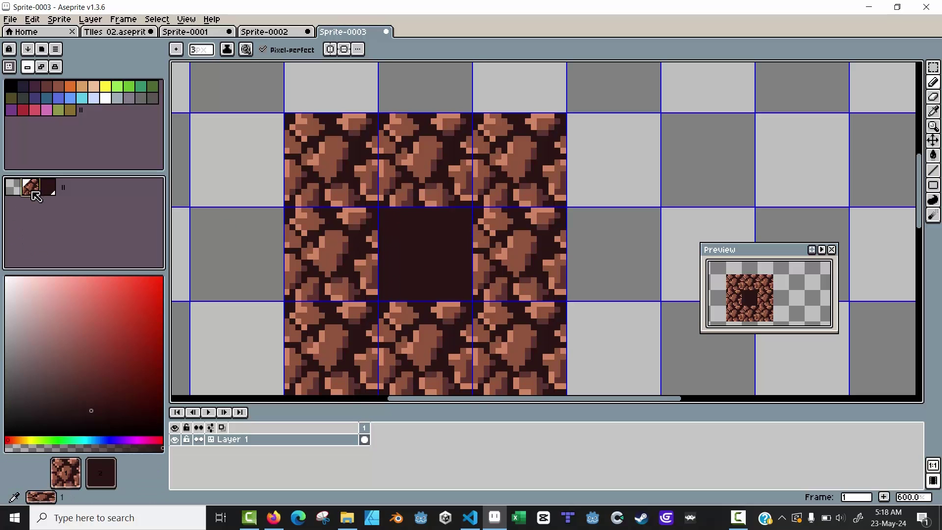
{"action": "left_click", "coordinate": [45, 71]}
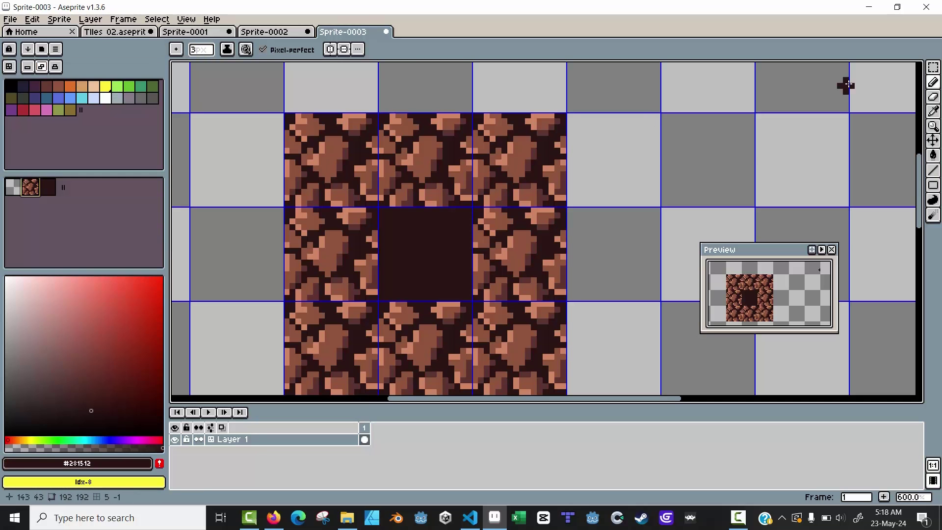
{"action": "left_click", "coordinate": [934, 97]}
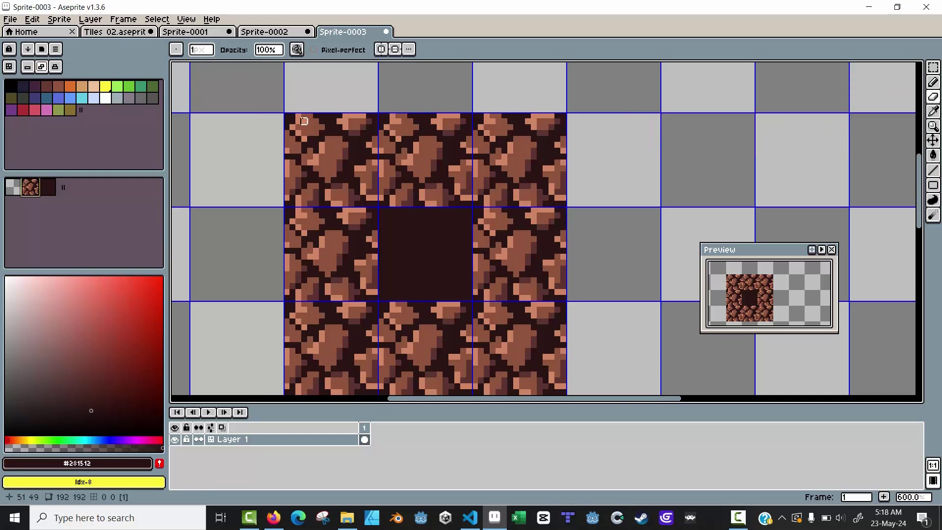
{"action": "scroll", "coordinate": [295, 113], "scroll_direction": "up", "scroll_amount": 3}
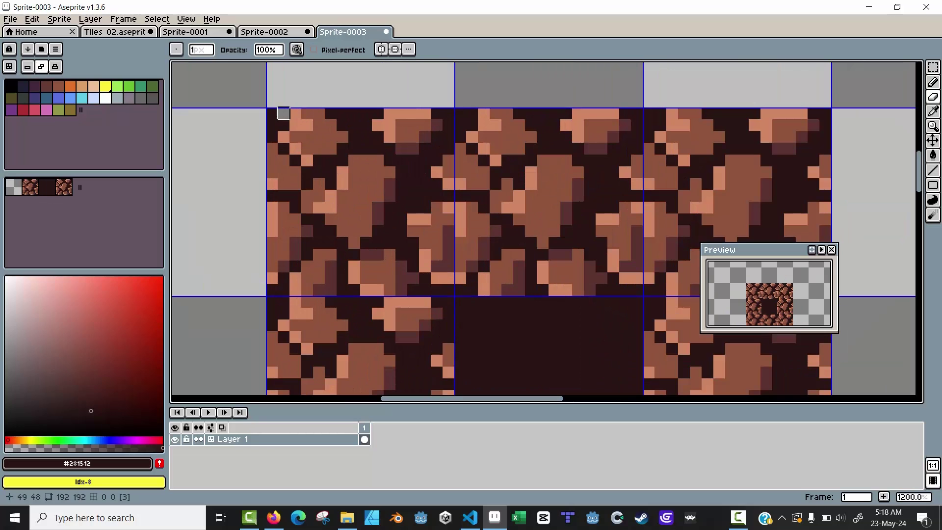
{"action": "left_click", "coordinate": [272, 113]}
{"action": "left_click", "coordinate": [272, 137]}
{"action": "scroll", "coordinate": [263, 144], "scroll_direction": "down", "scroll_amount": 3}
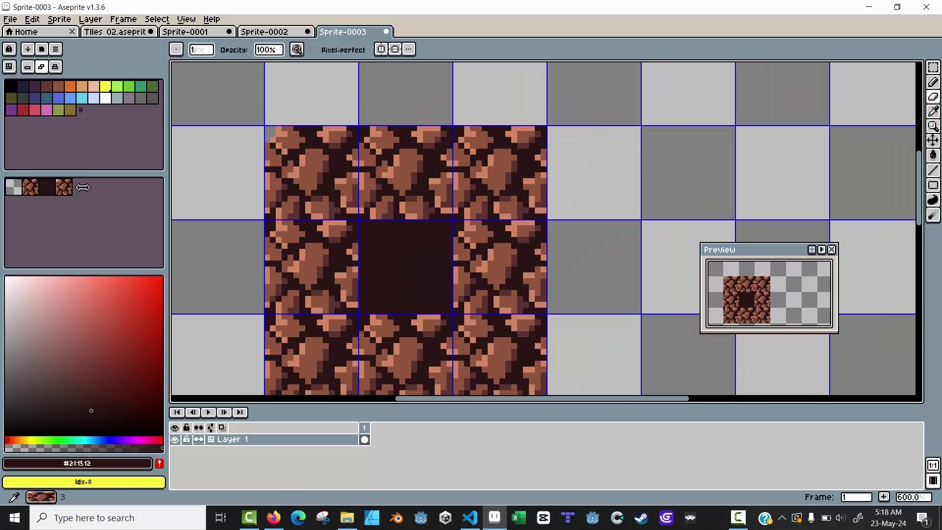
- Erase two pixels in the upper-right corner of the block's top-right tile
{"action": "scroll", "coordinate": [533, 140], "scroll_direction": "up", "scroll_amount": 4}
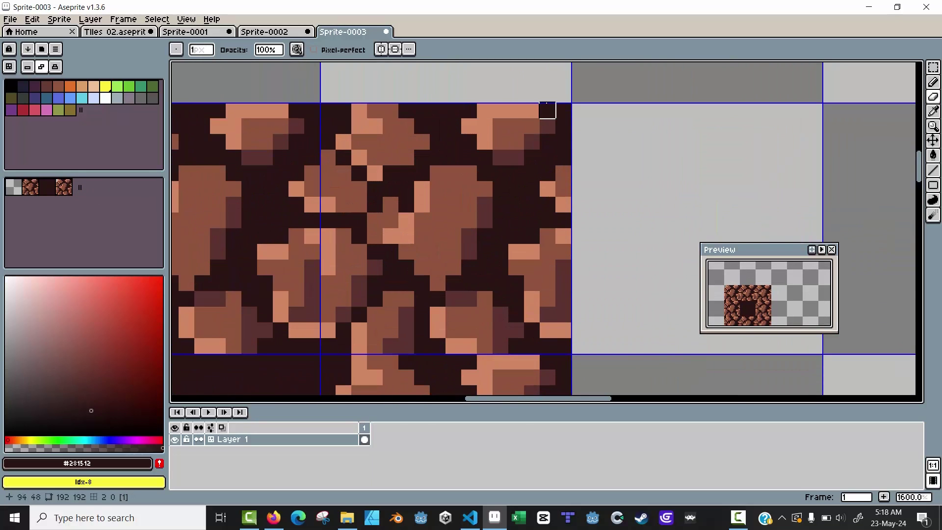
{"action": "left_click", "coordinate": [563, 110]}
{"action": "left_click", "coordinate": [548, 111]}
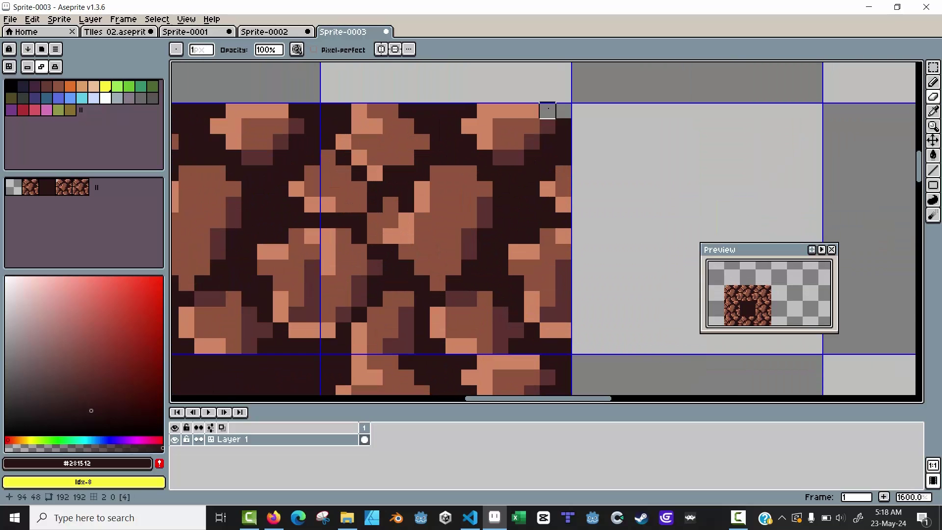
{"action": "scroll", "coordinate": [613, 143], "scroll_direction": "down", "scroll_amount": 4}
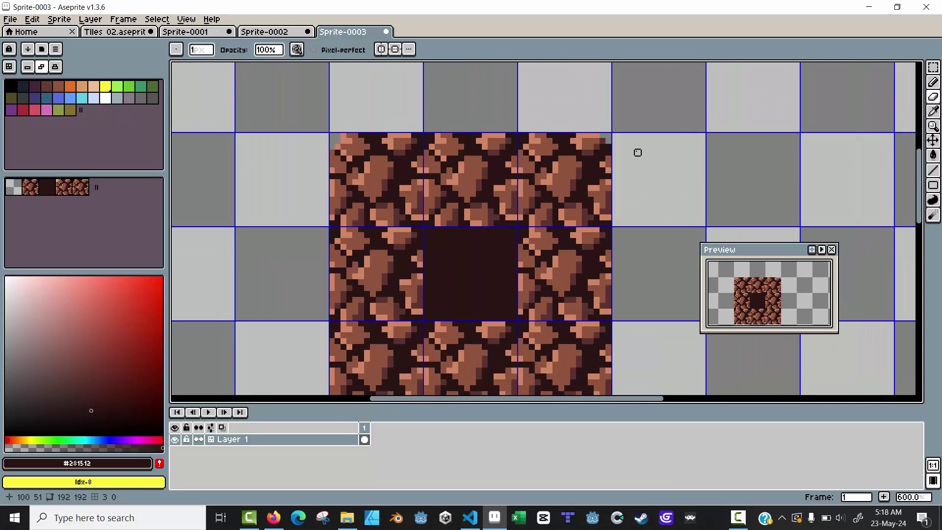
- Display the tile numbers with the Move tool to check which tile each cell of the 3 × 3 block uses
{"action": "key", "text": "v"}
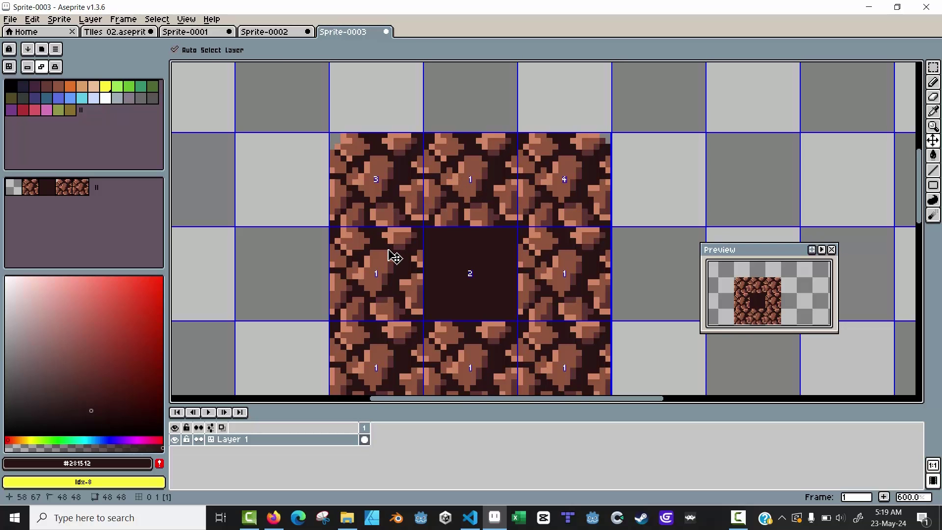
{"action": "key", "text": "b"}
{"action": "left_click_drag", "start_coordinate": [280, 252], "coordinate": [240, 187]}
{"action": "scroll", "coordinate": [347, 206], "scroll_direction": "down", "scroll_amount": 1}
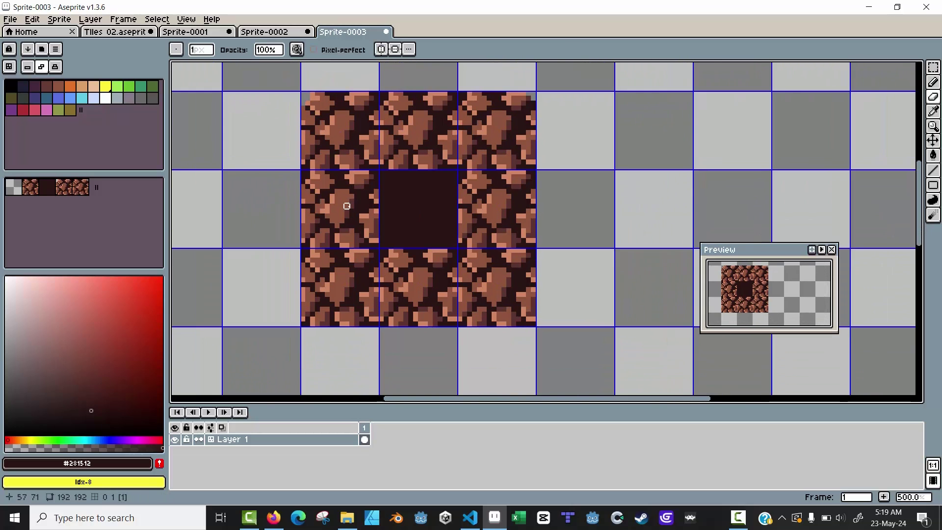
{"action": "scroll", "coordinate": [347, 207], "scroll_direction": "down", "scroll_amount": 1}
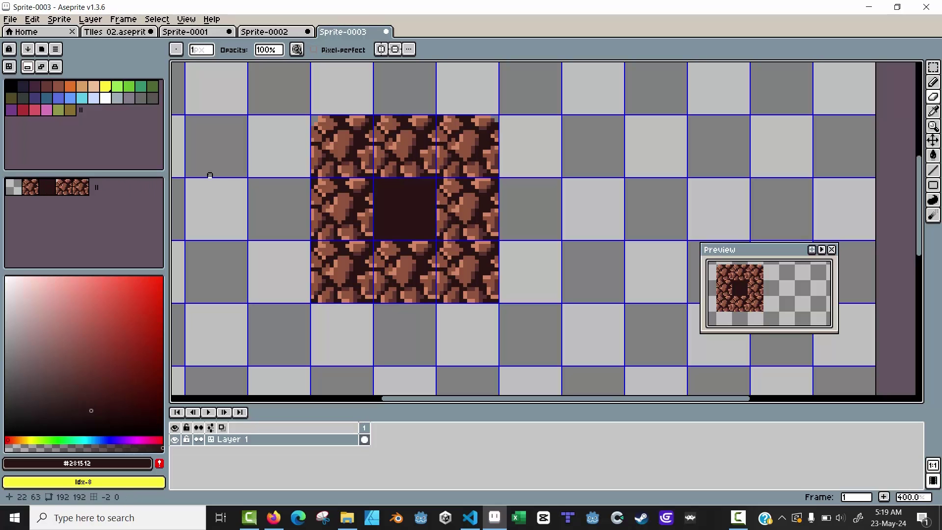
- Switch to tile drawing and paint a stepped strip of rock tile 1 below the block, four tiles in one row and three in the next
{"action": "key", "text": "v"}
{"action": "key", "text": "space+Tab"}
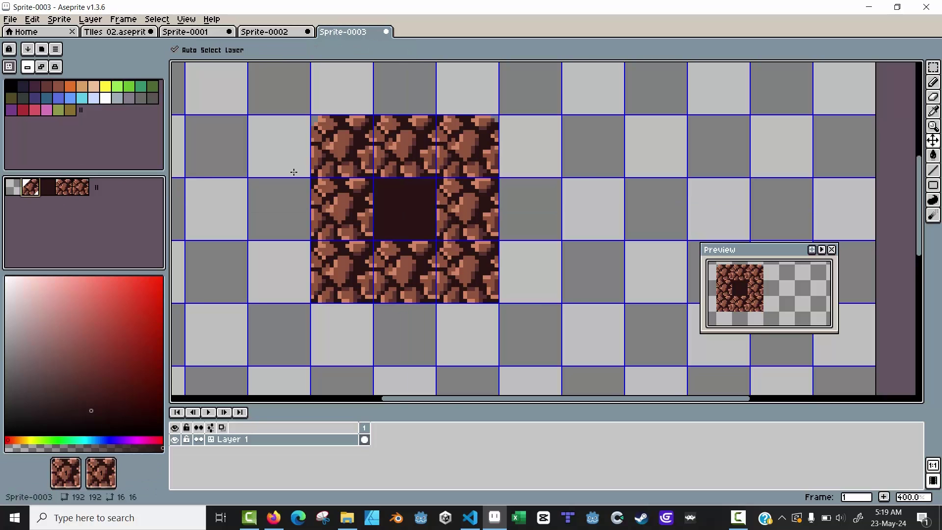
{"action": "scroll", "coordinate": [293, 172], "scroll_direction": "down", "scroll_amount": 1}
{"action": "key", "text": "b"}
{"action": "left_click_drag", "start_coordinate": [440, 324], "coordinate": [325, 265]}
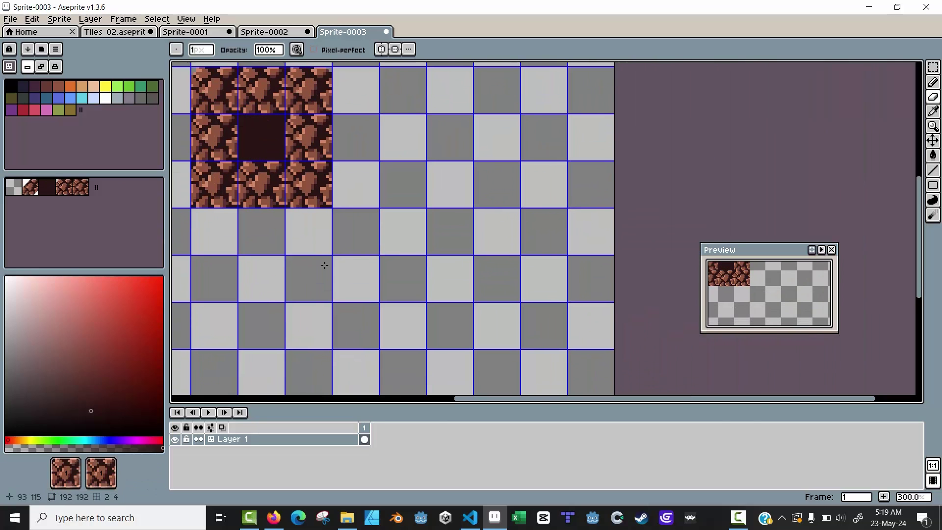
{"action": "left_click", "coordinate": [933, 82]}
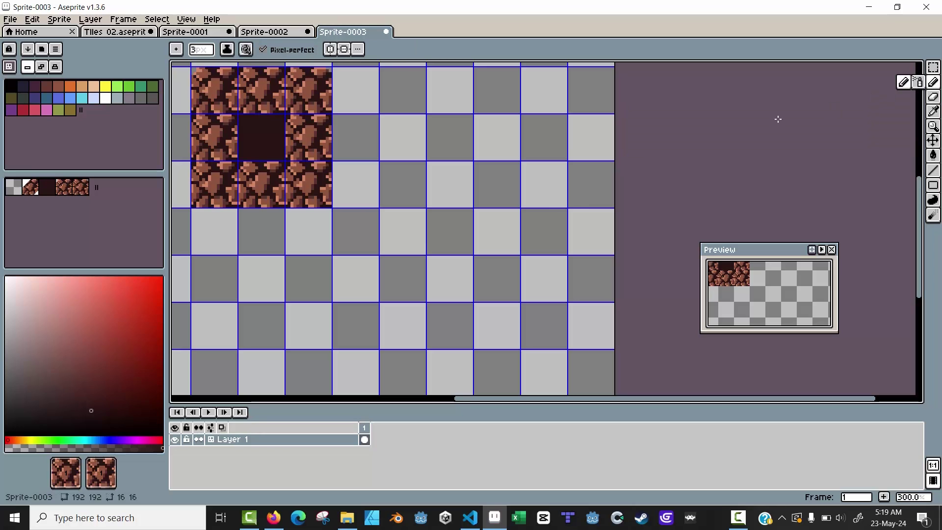
{"action": "left_click", "coordinate": [358, 251]}
{"action": "mouse_move", "coordinate": [310, 278]}
{"action": "left_mouse_down"}
{"action": "mouse_move", "coordinate": [433, 275]}
{"action": "mouse_move", "coordinate": [448, 311]}
{"action": "mouse_move", "coordinate": [549, 323]}
{"action": "mouse_move", "coordinate": [521, 326]}
{"action": "left_mouse_up"}
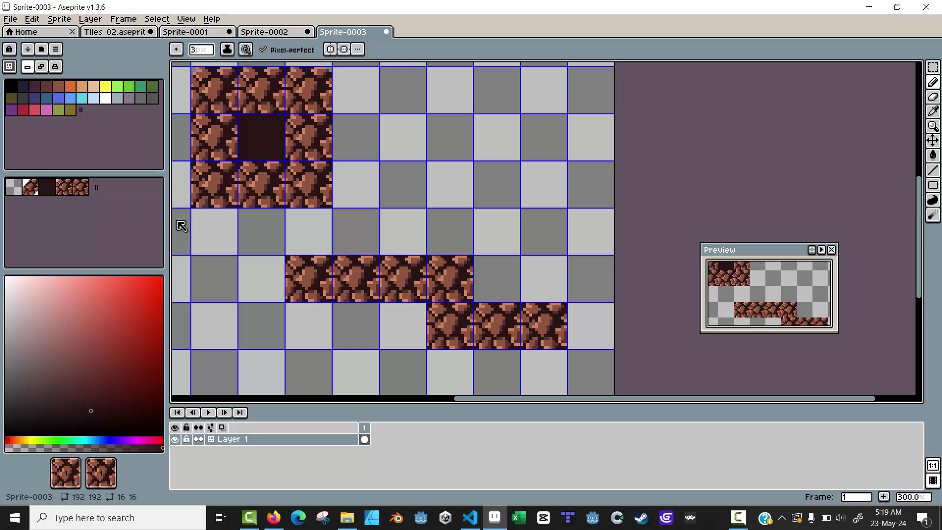
- Place corner tile 3 before the left end of the strip's upper row and corner tile 4 at its right end
{"action": "key", "text": "v"}
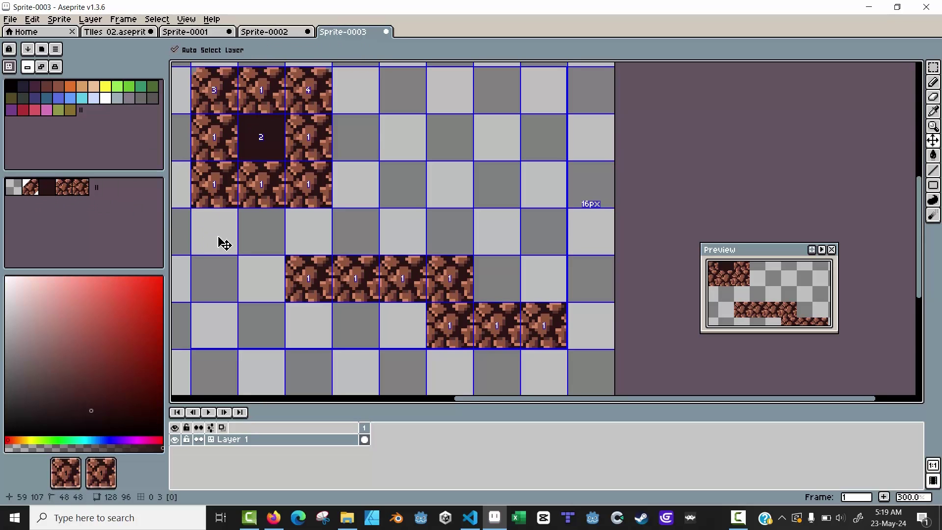
{"action": "left_click", "coordinate": [68, 192]}
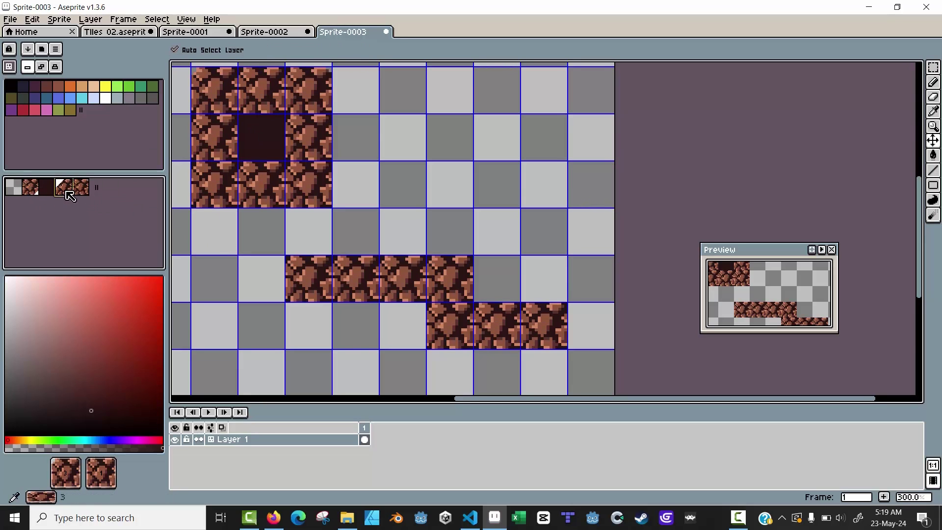
{"action": "key", "text": "b"}
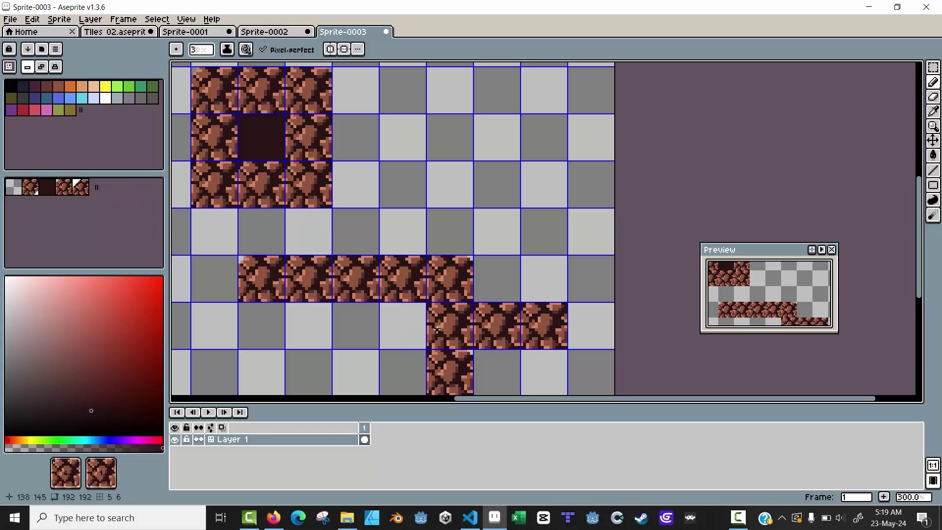
{"action": "scroll", "coordinate": [475, 346], "scroll_direction": "up", "scroll_amount": 2}
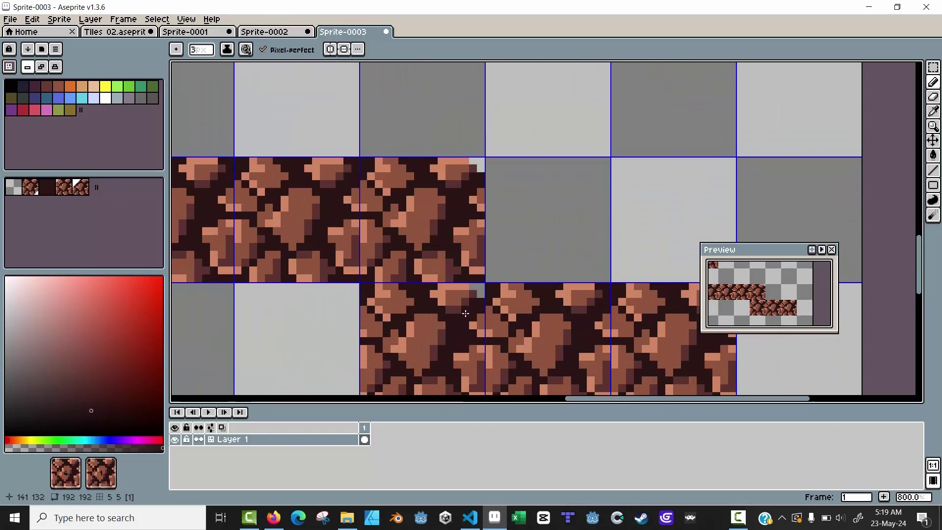
{"action": "scroll", "coordinate": [461, 319], "scroll_direction": "down", "scroll_amount": 4}
{"action": "left_click_drag", "start_coordinate": [289, 287], "coordinate": [423, 271]}
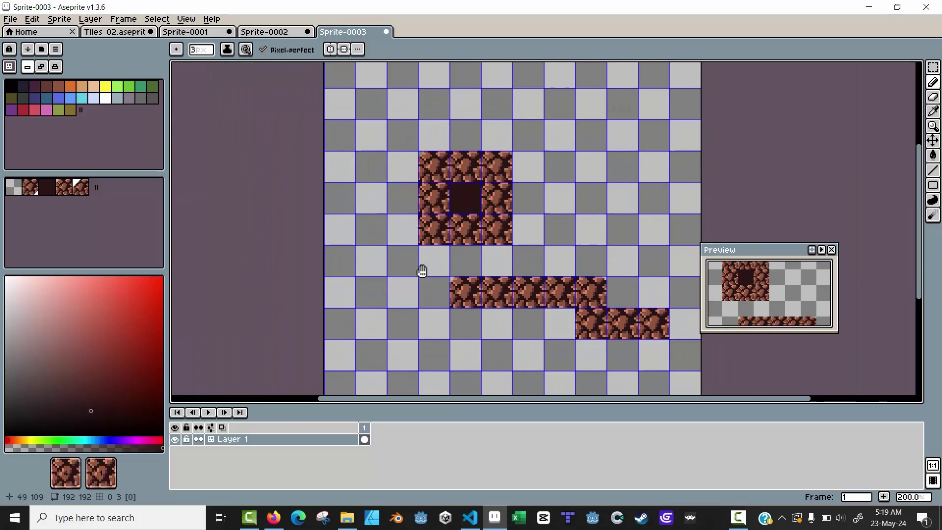
{"action": "left_click_drag", "start_coordinate": [385, 196], "coordinate": [302, 188]}
{"action": "scroll", "coordinate": [302, 187], "scroll_direction": "up", "scroll_amount": 2}
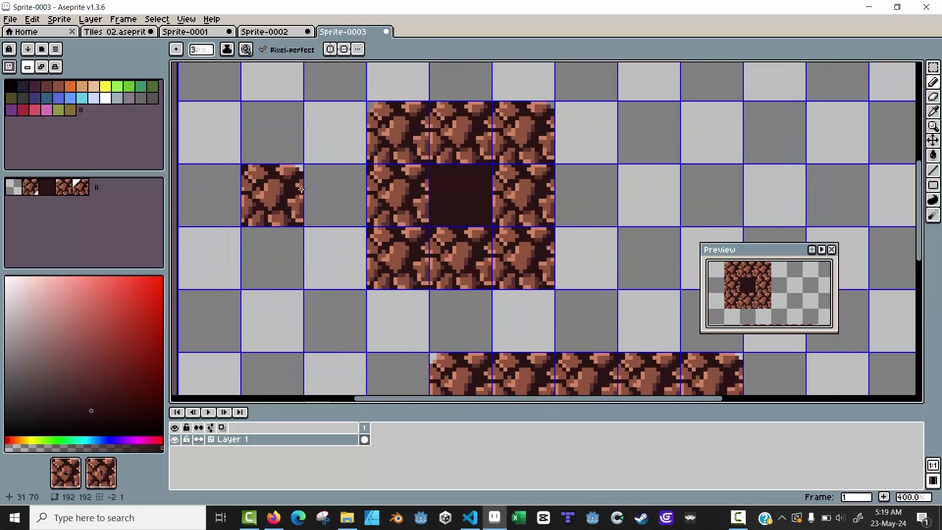
{"action": "scroll", "coordinate": [289, 188], "scroll_direction": "down", "scroll_amount": 2}
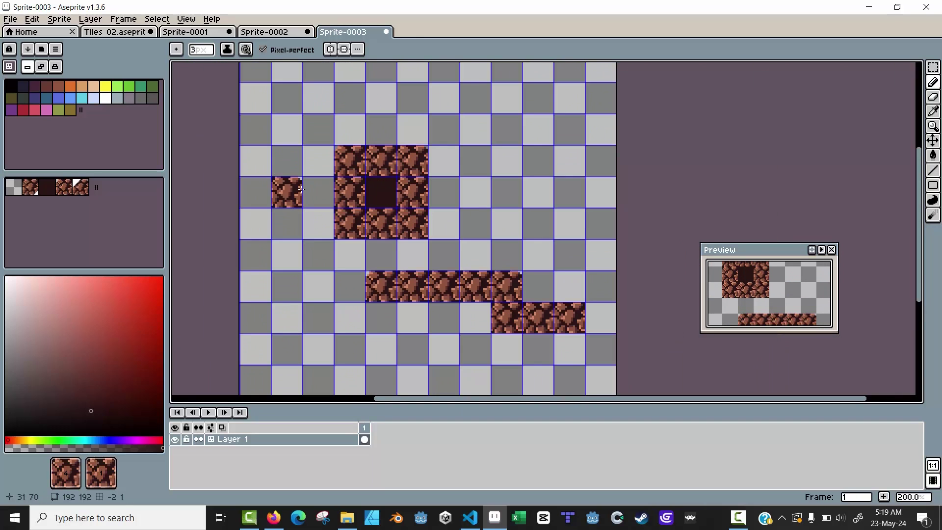
- Rename the tilemap layer as rocky_dugeon
{"action": "double_click", "coordinate": [235, 441]}
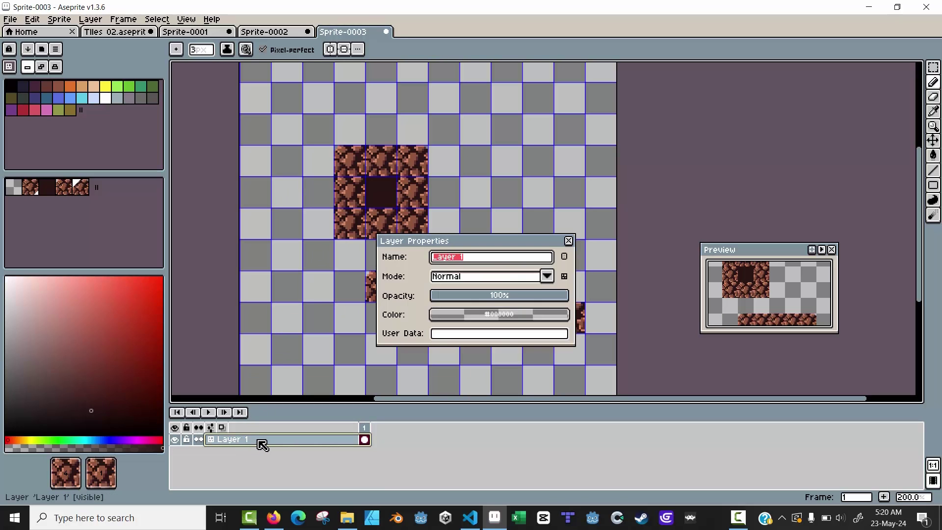
{"action": "type", "text": "g"}
{"action": "key", "text": "BackSpace"}
{"action": "key", "text": "BackSpace"}
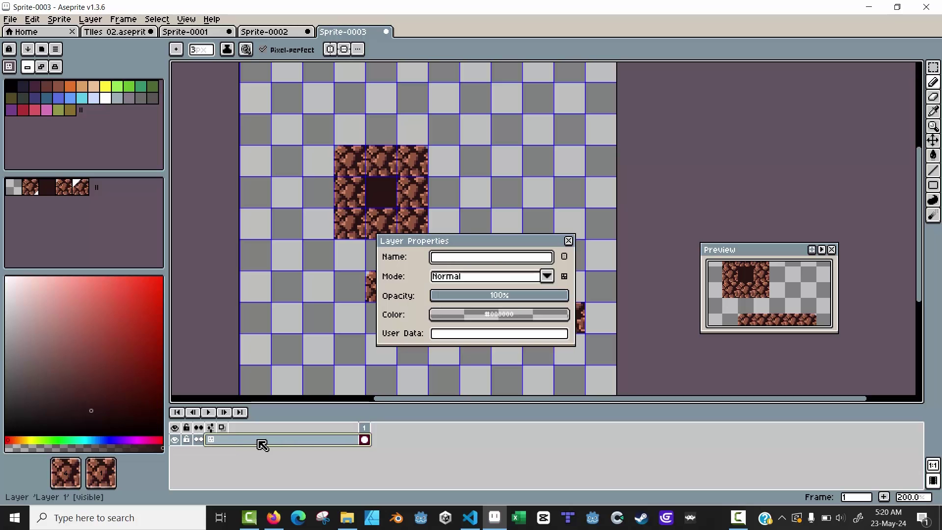
{"action": "type", "text": "rocky_dugeon"}
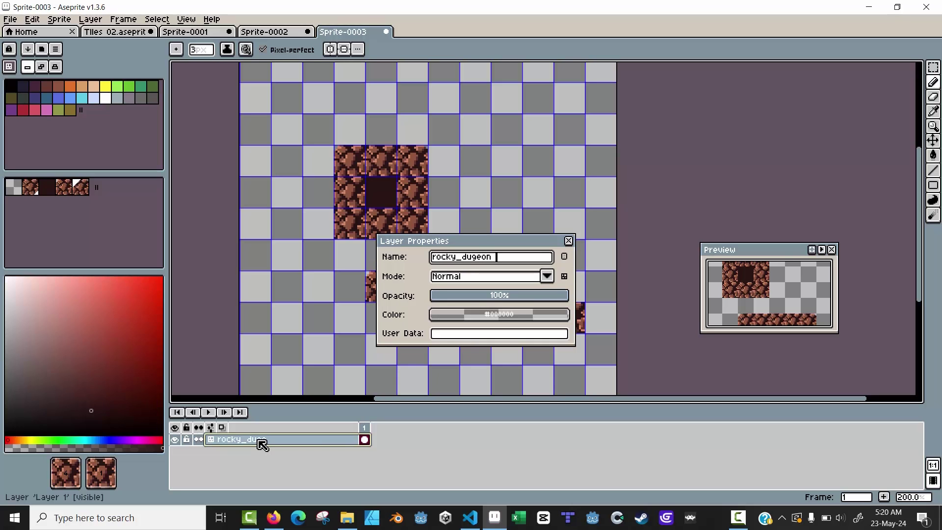
{"action": "key", "text": "Return"}
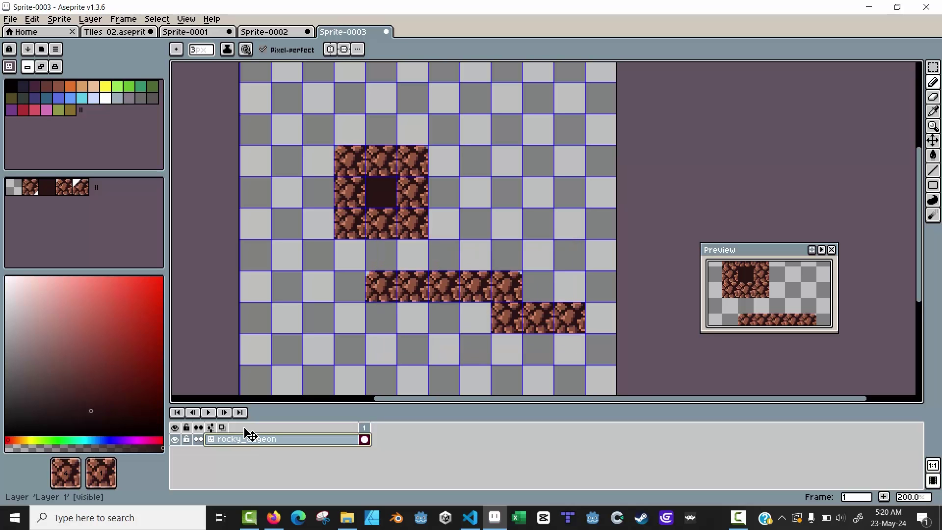
- Create a new tilemap layer named grass with a new tileset on the 16 × 16 grid
{"action": "left_click", "coordinate": [104, 22]}
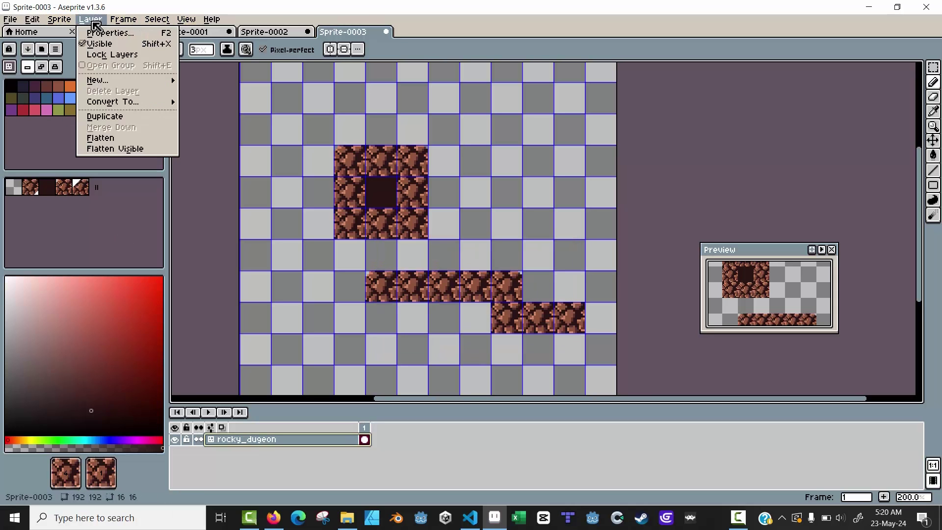
{"action": "mouse_move", "coordinate": [115, 83]}
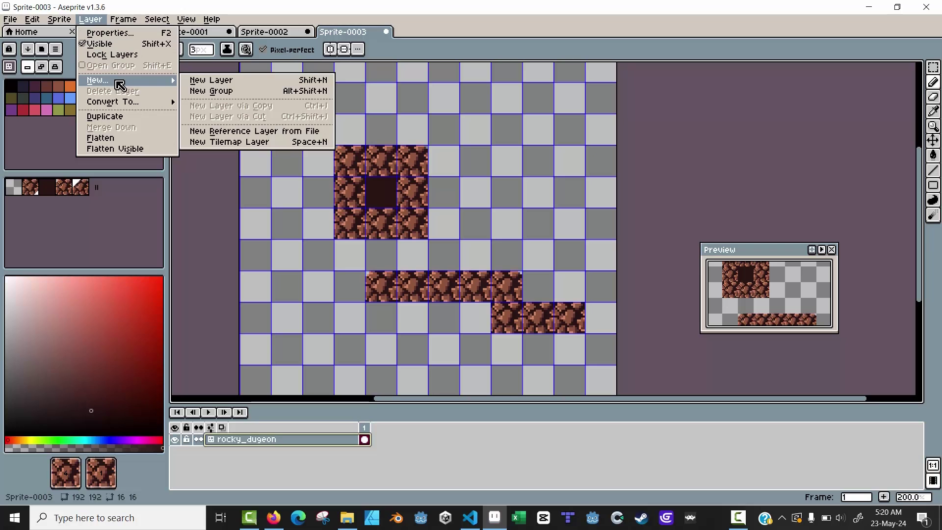
{"action": "left_click", "coordinate": [226, 145]}
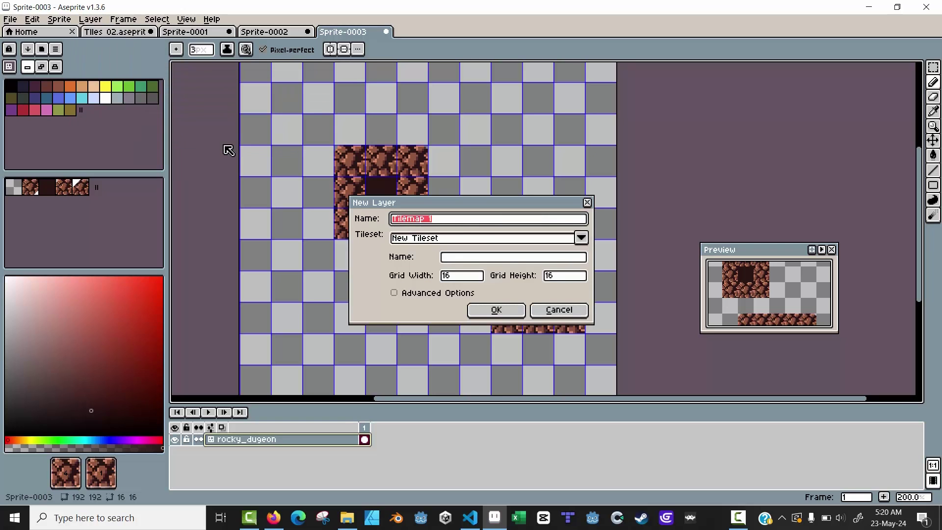
{"action": "type", "text": "grass"}
{"action": "key", "text": "Return"}
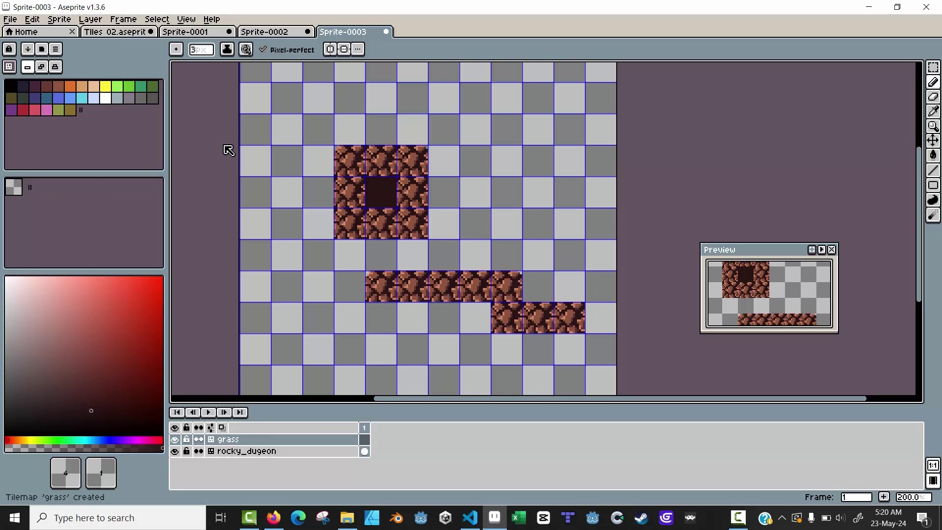
- Switch between the rocky_dugeon and grass layers to compare their tilesets
{"action": "left_click", "coordinate": [237, 451]}
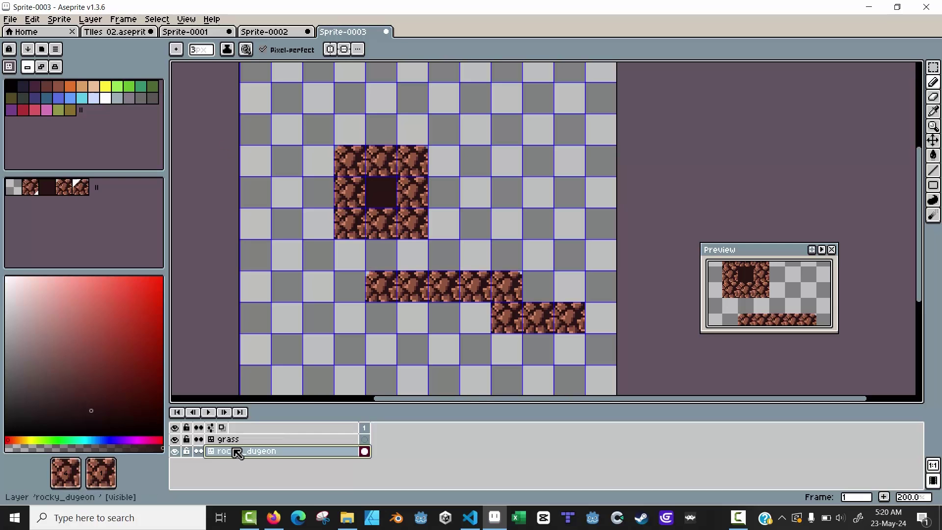
{"action": "right_click", "coordinate": [237, 440]}
{"action": "mouse_move", "coordinate": [238, 449]}
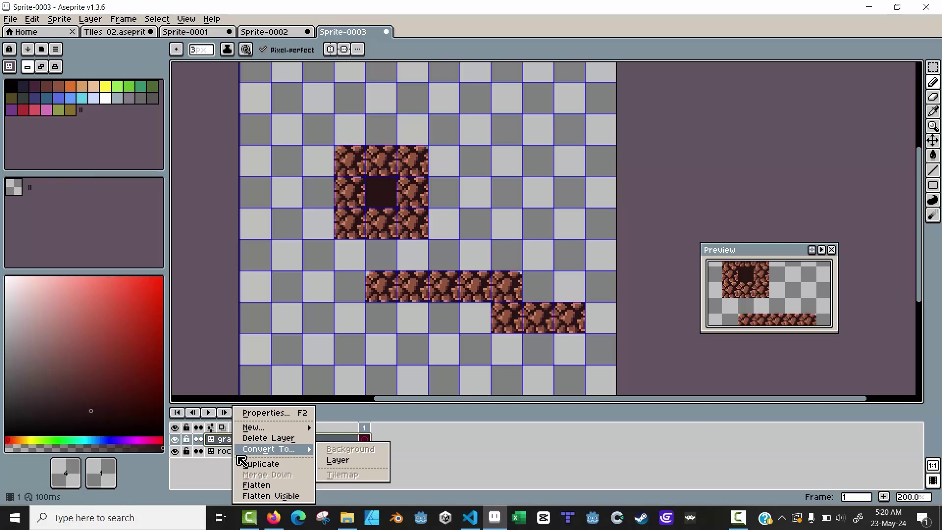
{"action": "left_click", "coordinate": [216, 476]}
{"action": "left_click", "coordinate": [238, 452]}
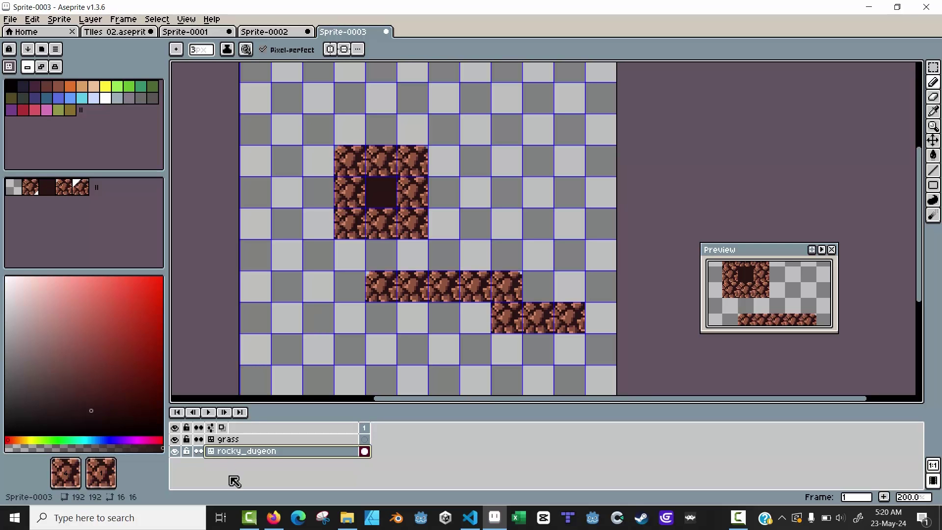
{"action": "key", "text": "shift+n"}
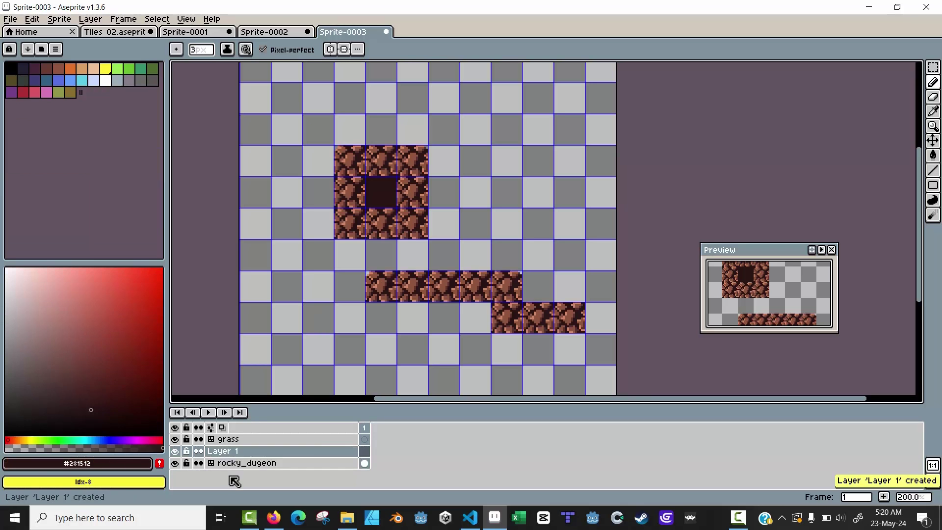
{"action": "right_click", "coordinate": [226, 453]}
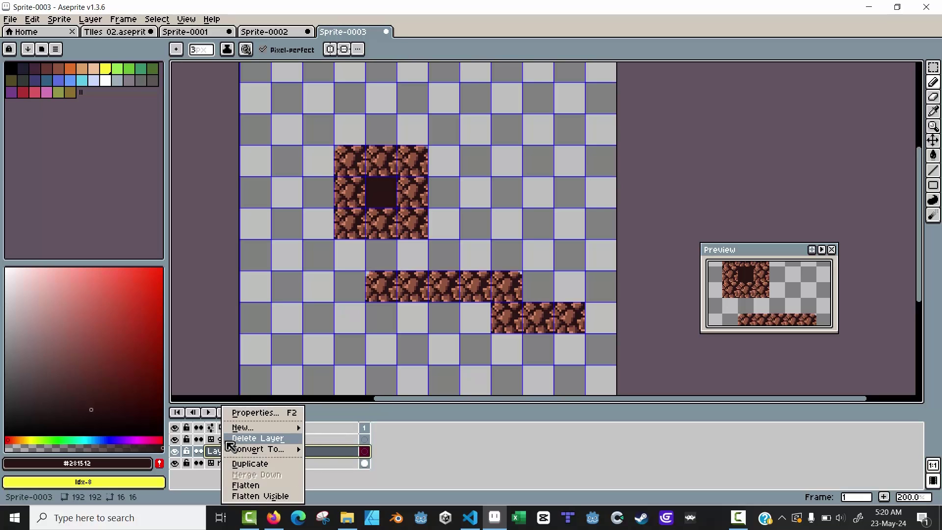
{"action": "left_click", "coordinate": [228, 441]}
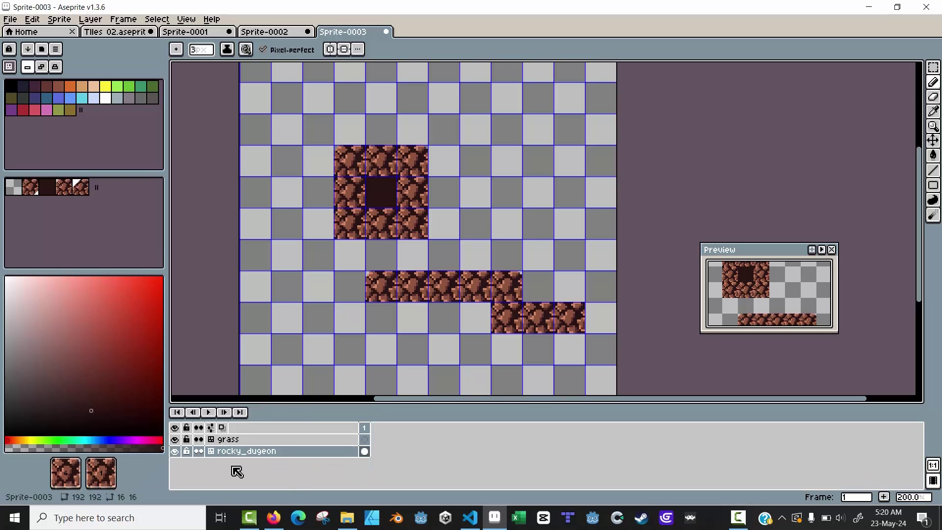
- Add a regular layer above rocky_dugeon and move it to the top of the layer stack, over grass
{"action": "key", "text": "shift+n"}
{"action": "double_click", "coordinate": [230, 451]}
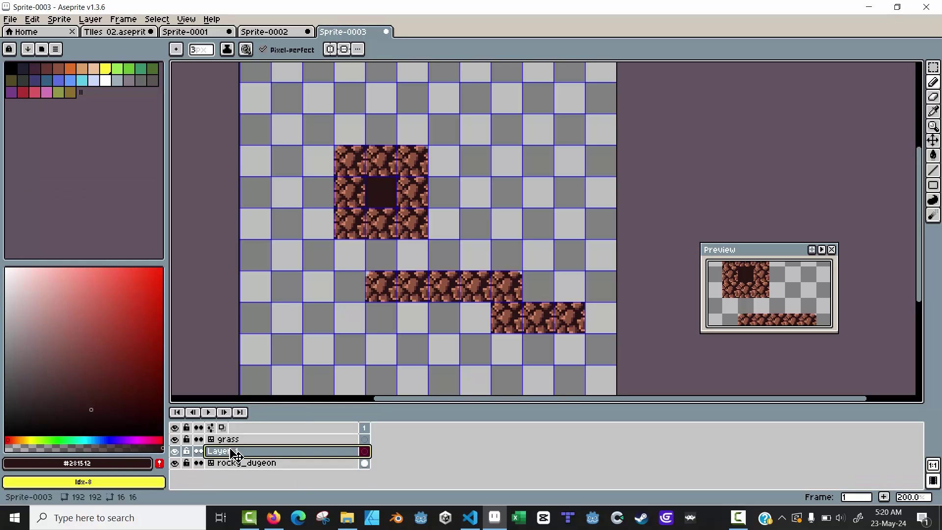
{"action": "right_click", "coordinate": [234, 452]}
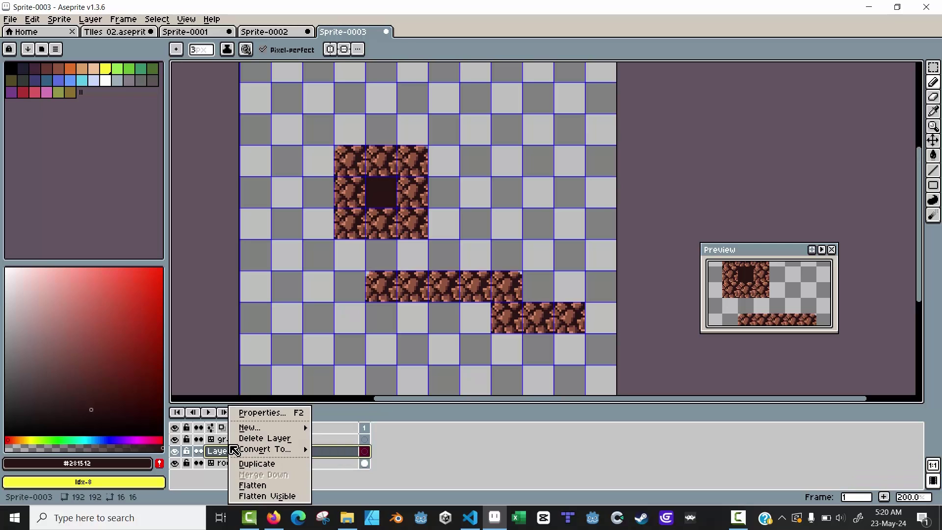
{"action": "left_click", "coordinate": [210, 496]}
{"action": "left_click_drag", "start_coordinate": [231, 454], "coordinate": [235, 437]}
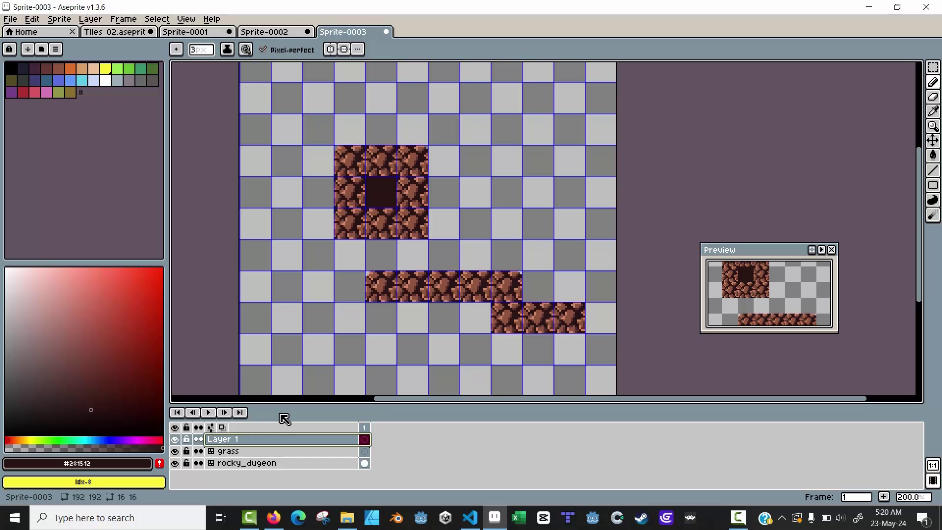
- Rename the new regular layer as bg
{"action": "right_click", "coordinate": [237, 441]}
{"action": "left_click", "coordinate": [240, 443]}
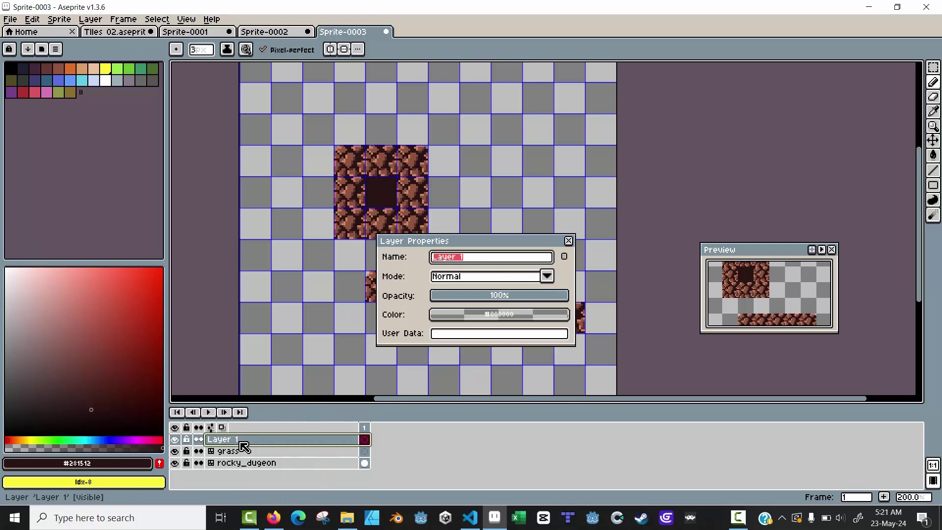
{"action": "type", "text": "bg"}
{"action": "key", "text": "Return"}
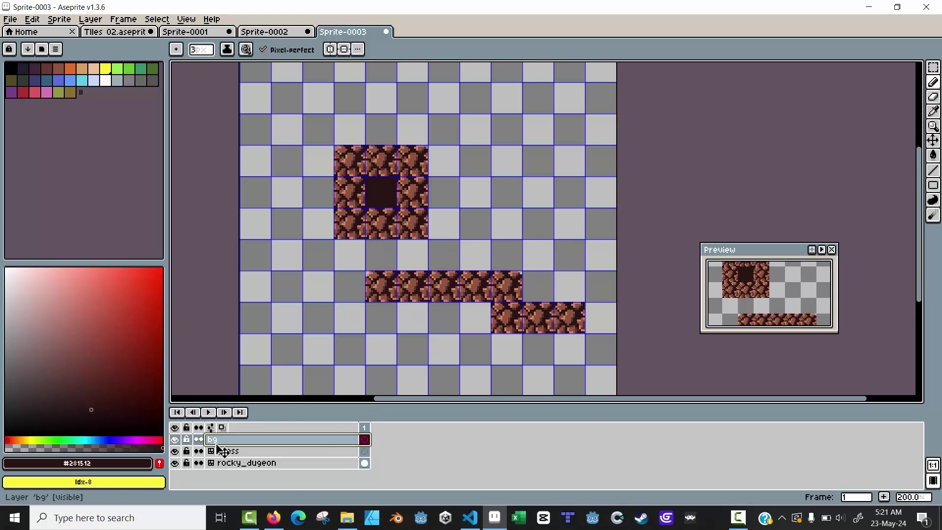
- Move the bg layer to the bottom of the layer stack, beneath rocky_dugeon
{"action": "right_click", "coordinate": [218, 448]}
{"action": "key", "text": "Escape"}
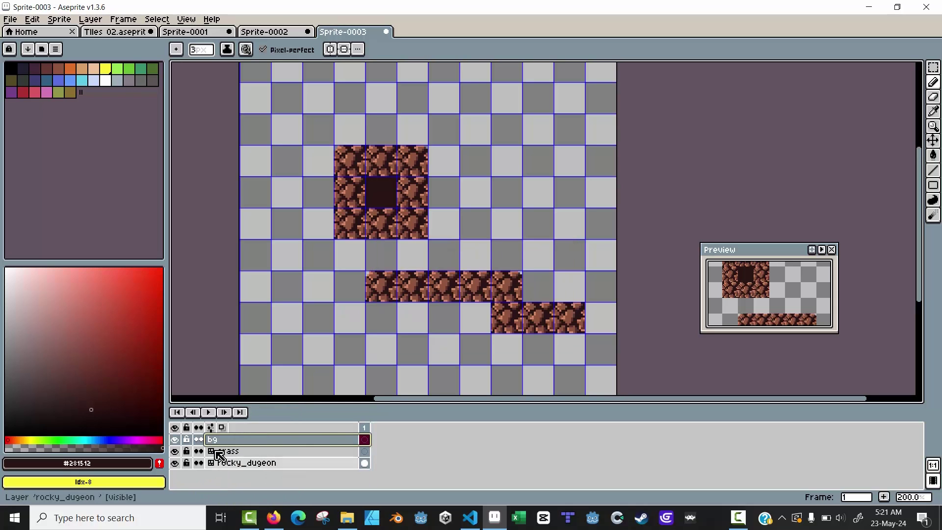
{"action": "left_click", "coordinate": [218, 446]}
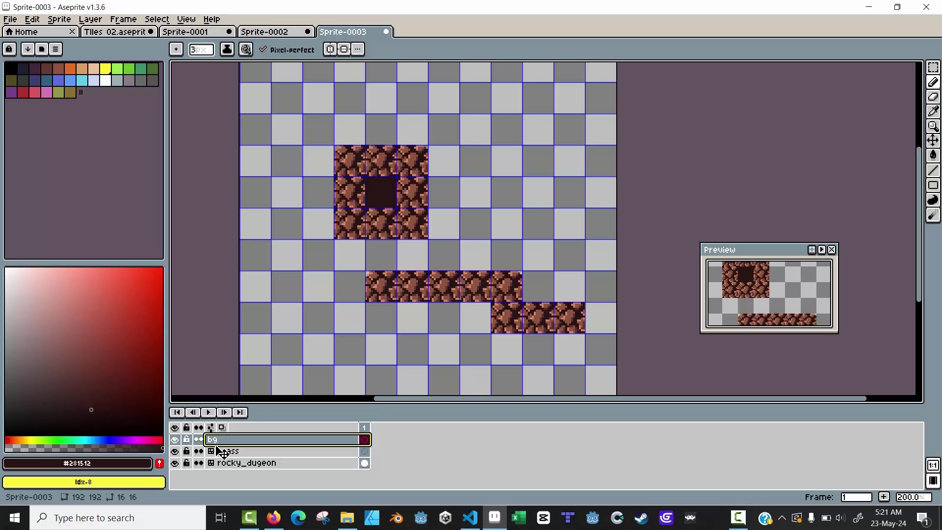
{"action": "left_click_drag", "start_coordinate": [219, 451], "coordinate": [221, 473]}
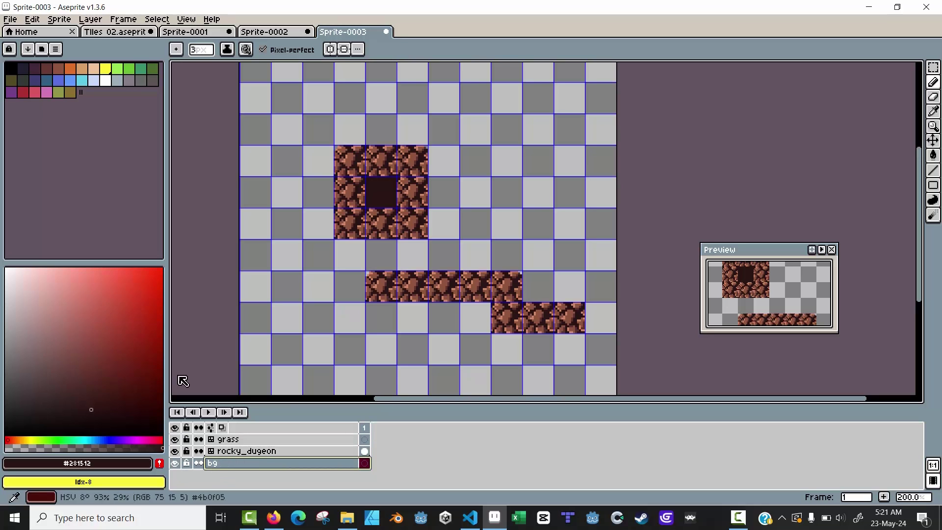
- Choose a pale mint green, HSV 153°, 28, 92, and fill the empty bg layer with the Paint Bucket
{"action": "left_click", "coordinate": [71, 440]}
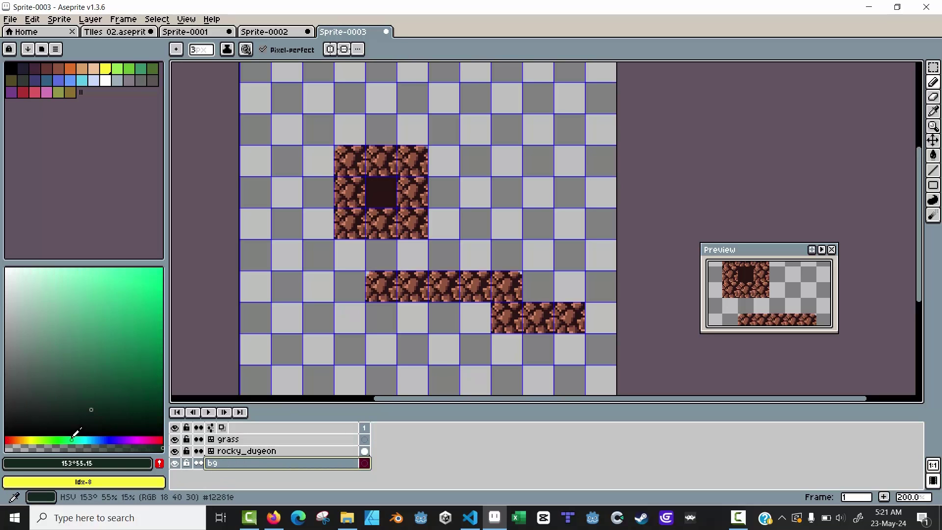
{"action": "left_click", "coordinate": [50, 278]}
{"action": "right_click", "coordinate": [47, 279]}
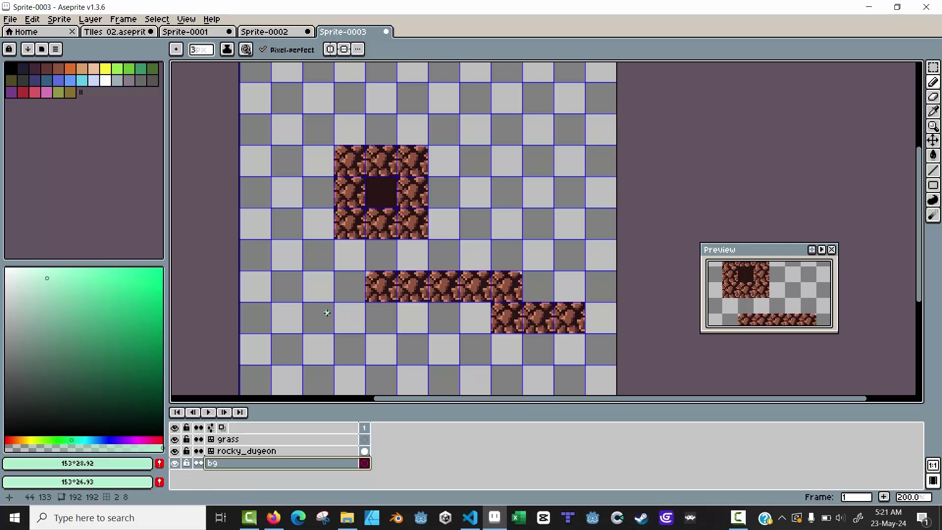
{"action": "key", "text": "g"}
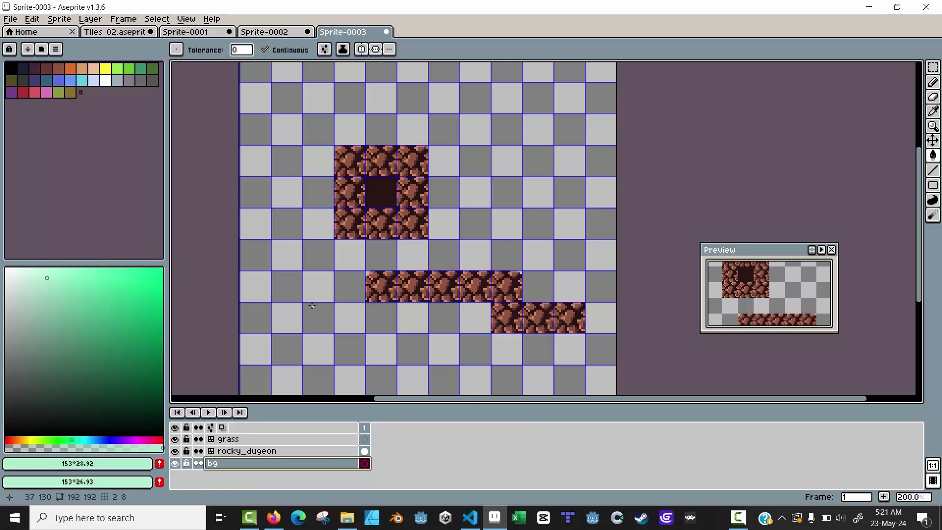
{"action": "left_click", "coordinate": [312, 306]}
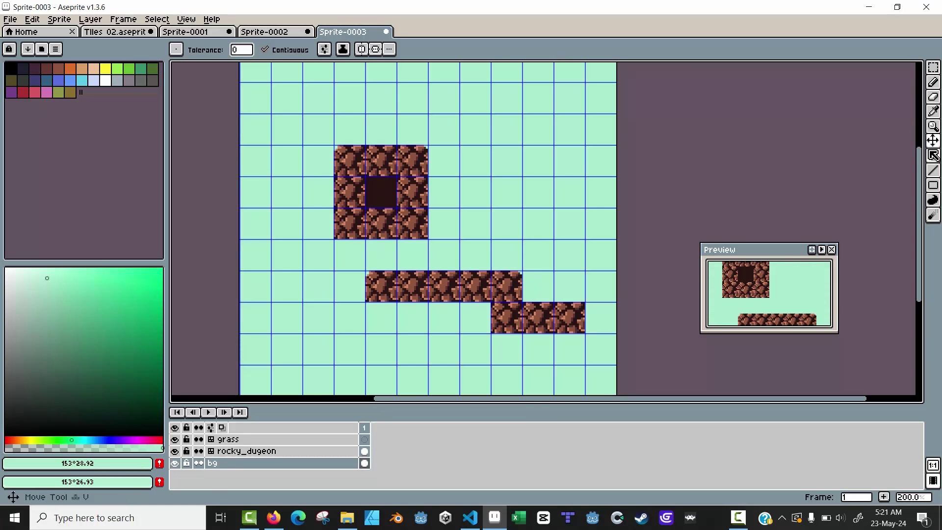
{"action": "mouse_move", "coordinate": [934, 156]}
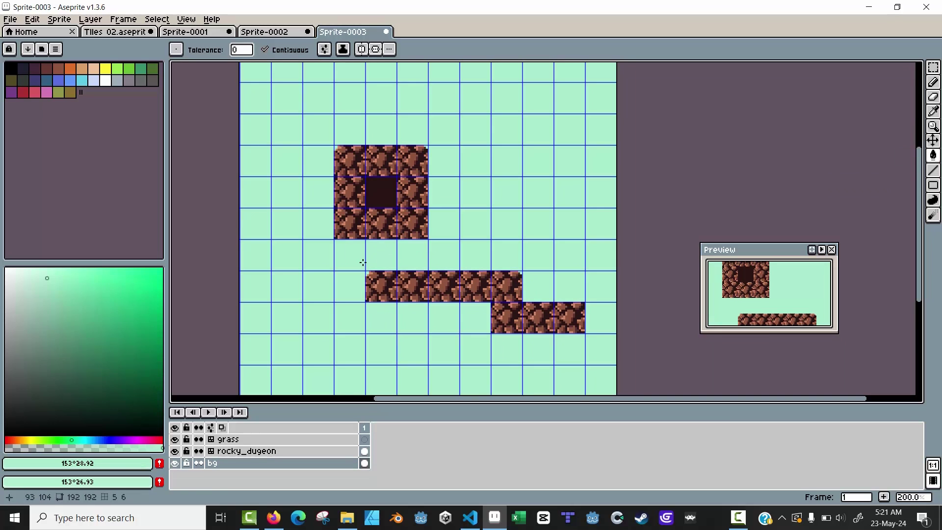
- Refill the bg layer with medium green HSV 153°, 36, 67, followed by dark green HSV 153°, 40, 38
{"action": "left_click", "coordinate": [63, 323]}
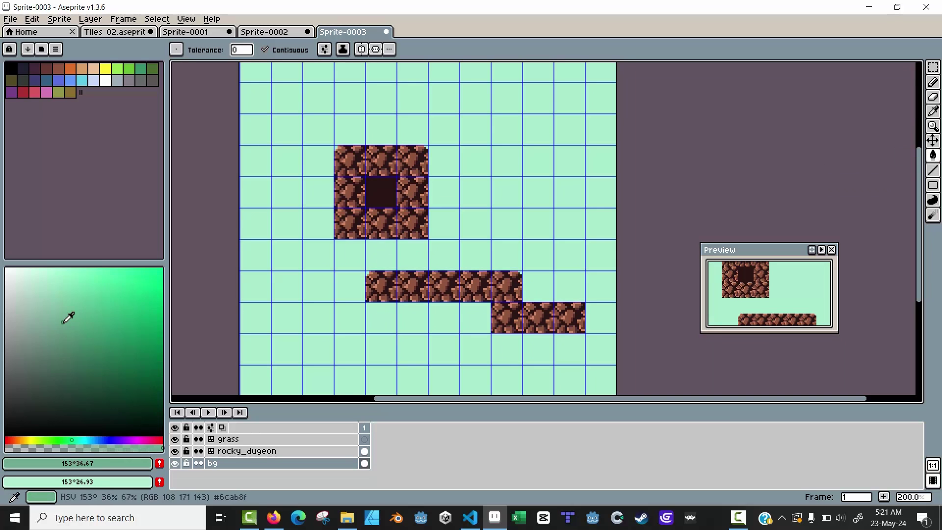
{"action": "left_click", "coordinate": [284, 358]}
{"action": "left_click", "coordinate": [69, 371]}
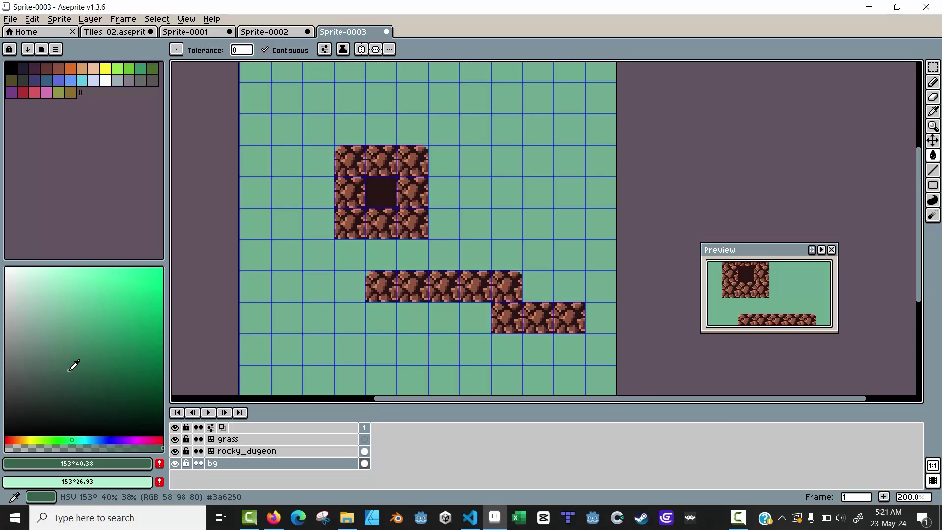
{"action": "left_click", "coordinate": [325, 317]}
{"action": "scroll", "coordinate": [351, 249], "scroll_direction": "up", "scroll_amount": 3}
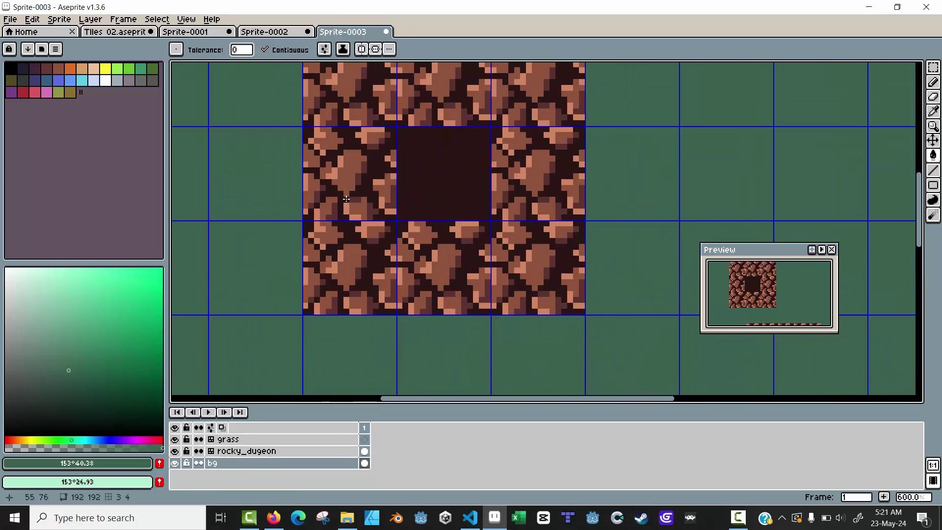
{"action": "scroll", "coordinate": [351, 250], "scroll_direction": "down", "scroll_amount": 3}
{"action": "scroll", "coordinate": [346, 199], "scroll_direction": "up", "scroll_amount": 2}
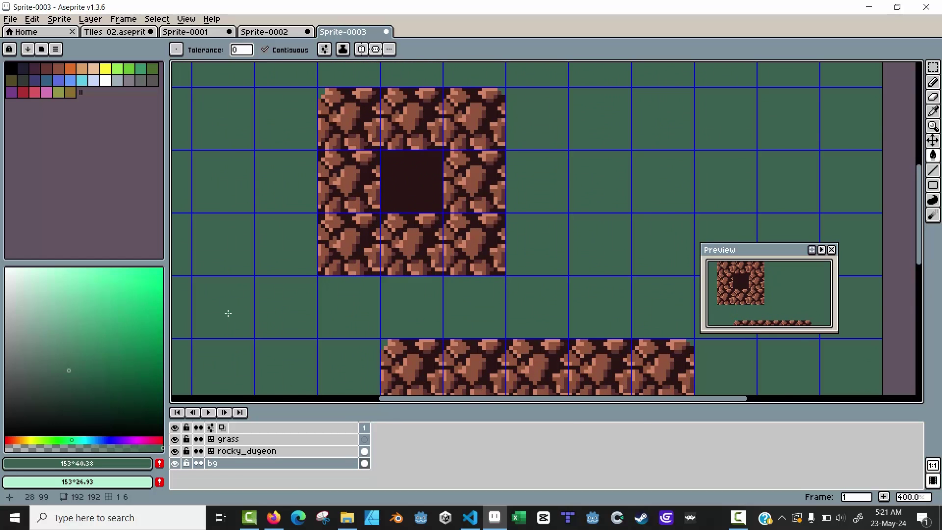
- Select the grass layer and set the light green palette colour, index 9, for drawing
{"action": "left_click", "coordinate": [230, 439]}
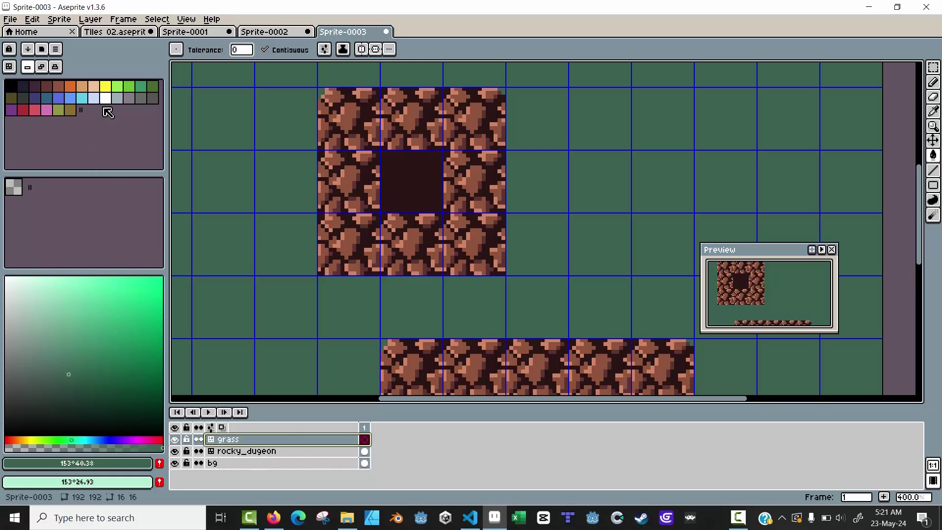
{"action": "left_click", "coordinate": [123, 91]}
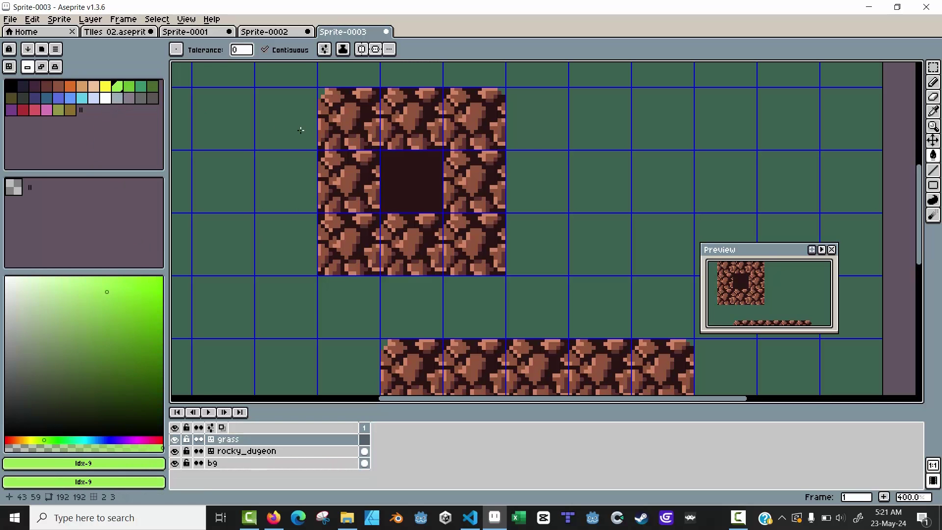
{"action": "scroll", "coordinate": [344, 196], "scroll_direction": "down", "scroll_amount": 1}
{"action": "scroll", "coordinate": [340, 195], "scroll_direction": "up", "scroll_amount": 4}
{"action": "left_click", "coordinate": [341, 194]}
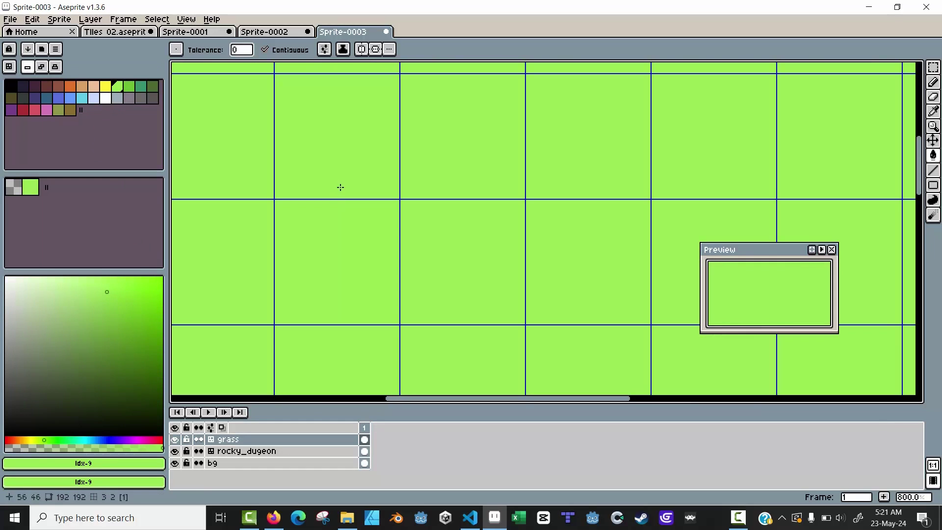
{"action": "key", "text": "ctrl+z"}
- Set the Pencil to 1 px and draw two small light green grass blades above the block's top-left rock tile
{"action": "key", "text": "b"}
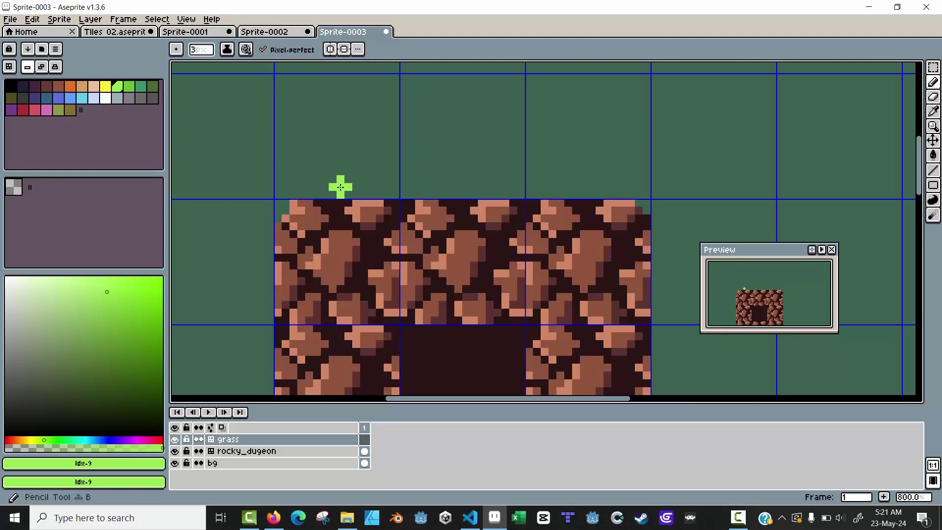
{"action": "left_click", "coordinate": [201, 49]}
{"action": "type", "text": "1"}
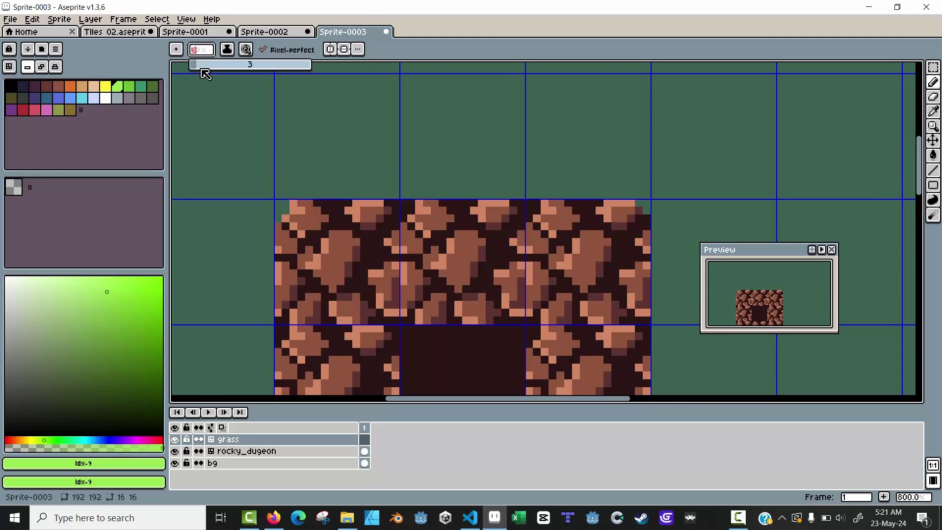
{"action": "left_click_drag", "start_coordinate": [312, 192], "coordinate": [312, 197]}
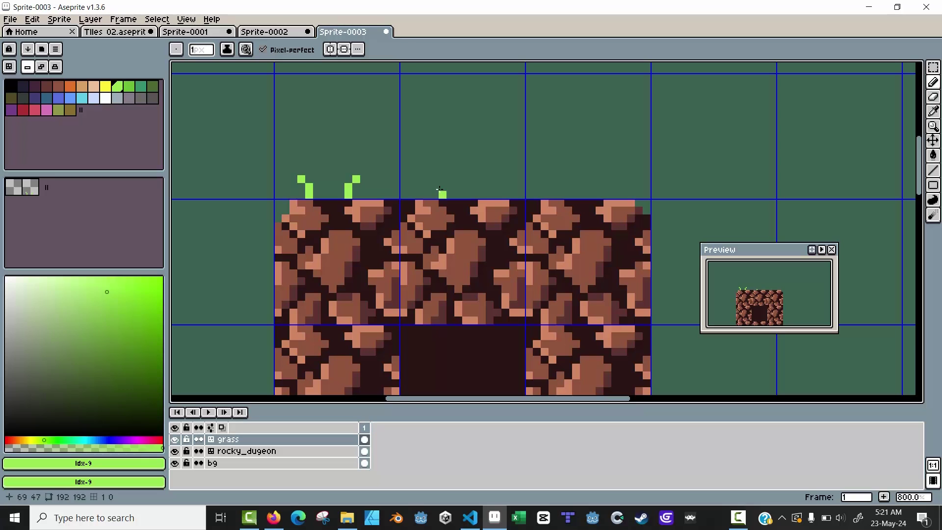
- Place the grass tile in the cell above the block's top-middle rock tile
{"action": "scroll", "coordinate": [285, 197], "scroll_direction": "down", "scroll_amount": 1}
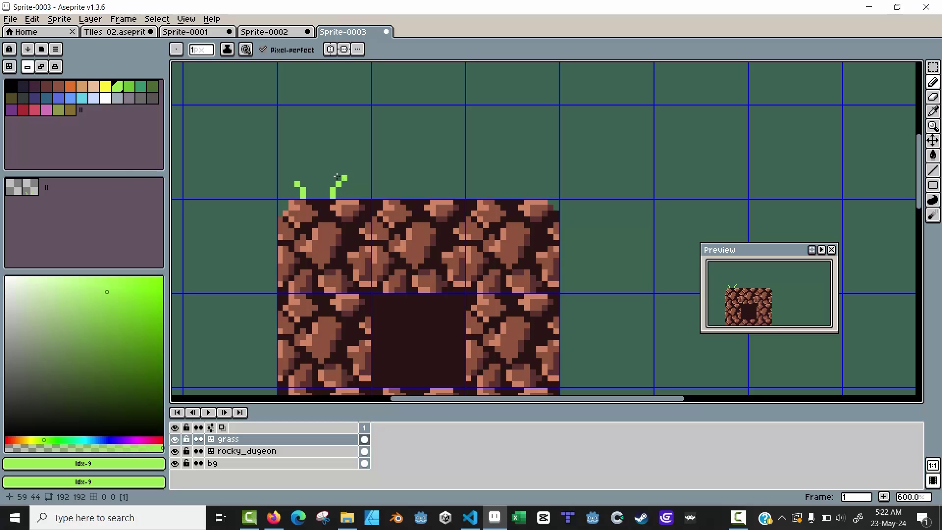
{"action": "left_click", "coordinate": [156, 202]}
{"action": "left_click", "coordinate": [398, 184]}
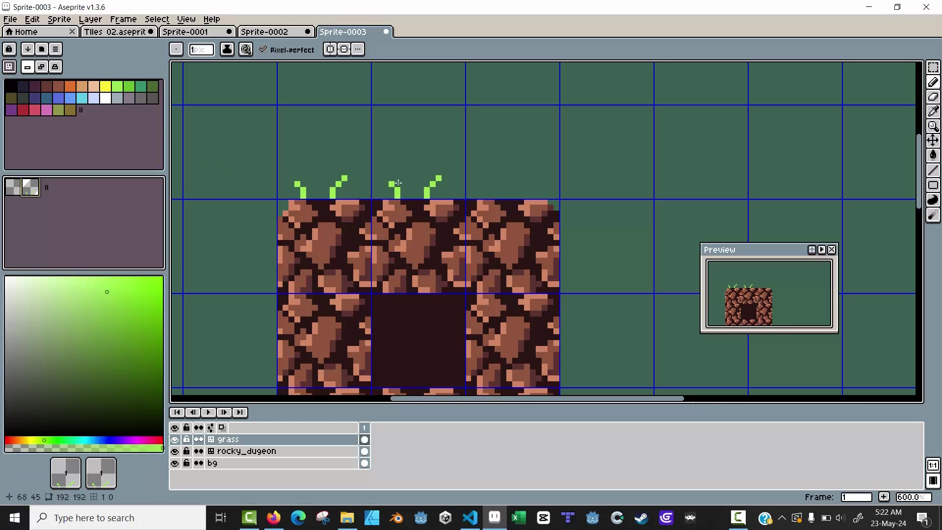
- Place the grass tile in the cell above the block's top-right rock tile
{"action": "left_click", "coordinate": [478, 180]}
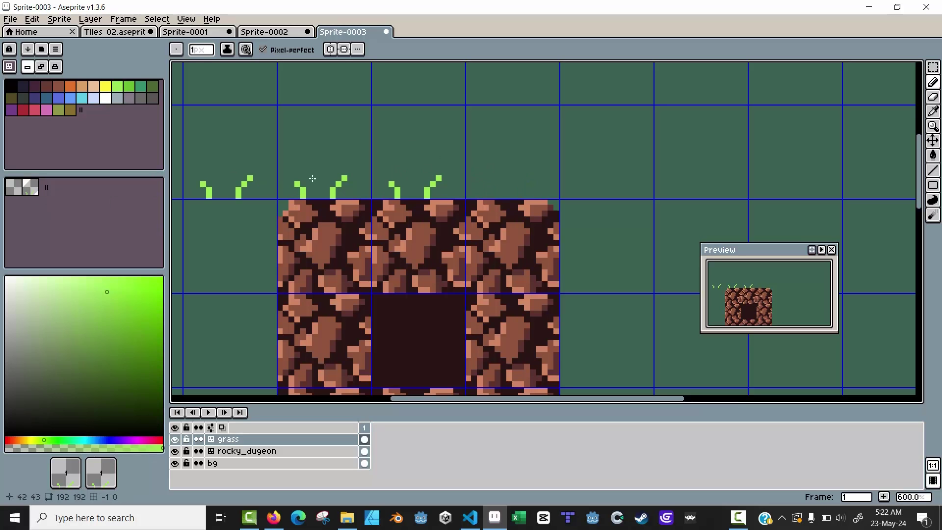
{"action": "scroll", "coordinate": [527, 158], "scroll_direction": "down", "scroll_amount": 3}
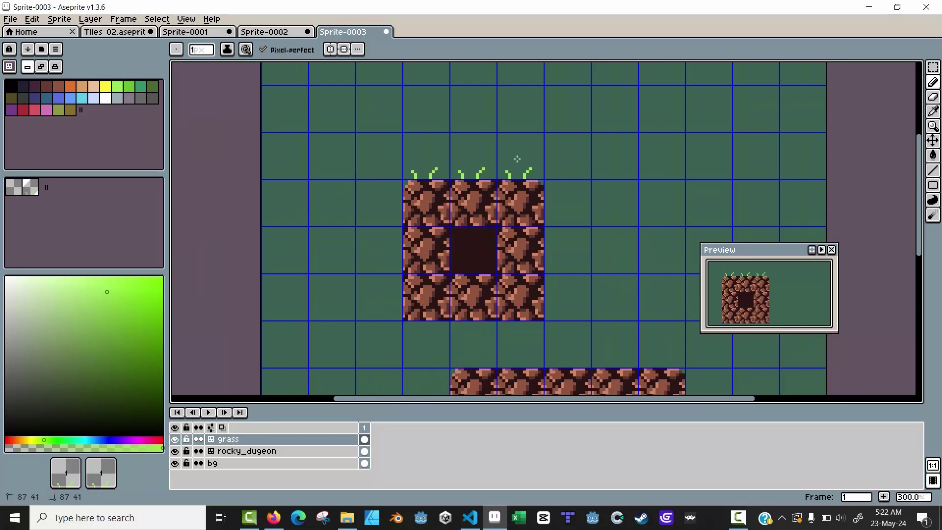
{"action": "scroll", "coordinate": [574, 268], "scroll_direction": "down", "scroll_amount": 2}
{"action": "scroll", "coordinate": [574, 268], "scroll_direction": "right", "scroll_amount": 3}
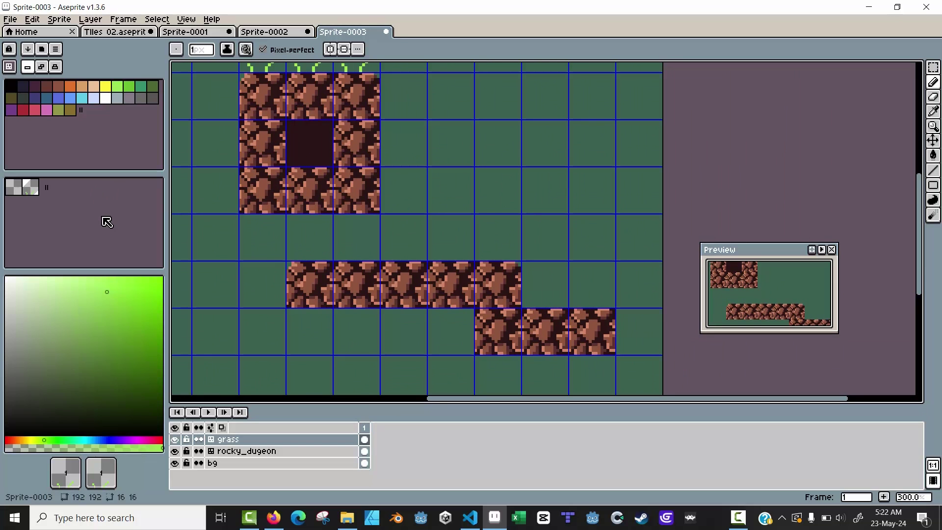
- Switch to the tileset mode that creates new tiles automatically, and add a light green pixel to the left blade's tip above the top-left rock
{"action": "left_click", "coordinate": [44, 68]}
{"action": "scroll", "coordinate": [215, 116], "scroll_direction": "up", "scroll_amount": 4}
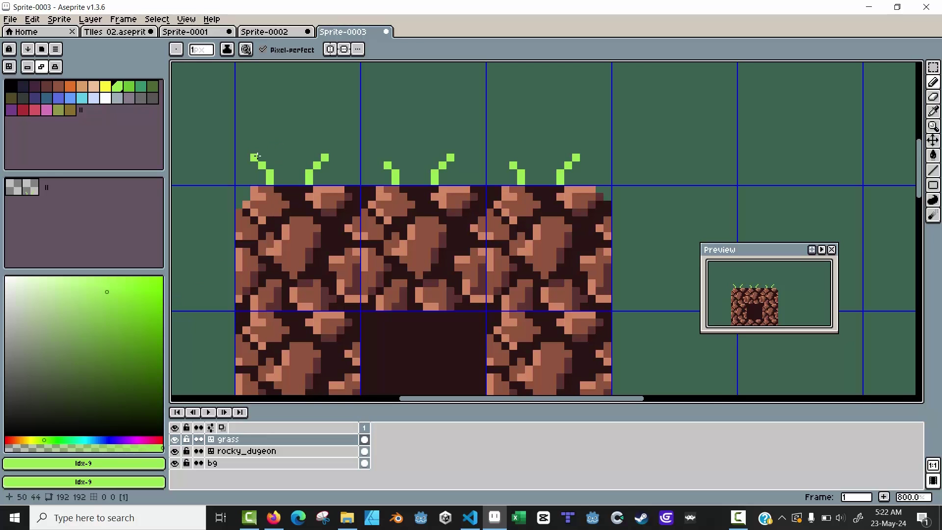
{"action": "left_click", "coordinate": [255, 157]}
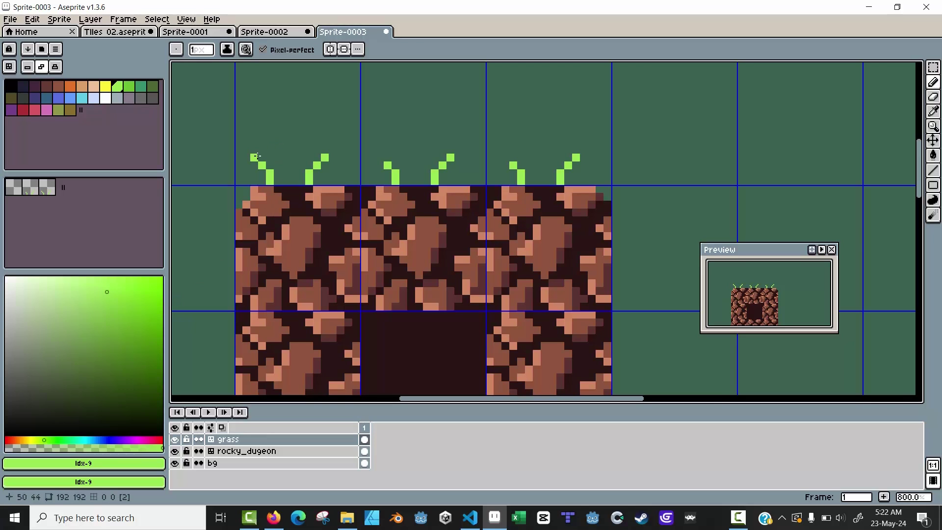
- Place the first grass tile, followed by the second, in the two empty cells right of the grass row above the block
{"action": "left_click", "coordinate": [52, 189]}
{"action": "scroll", "coordinate": [320, 141], "scroll_direction": "down", "scroll_amount": 2}
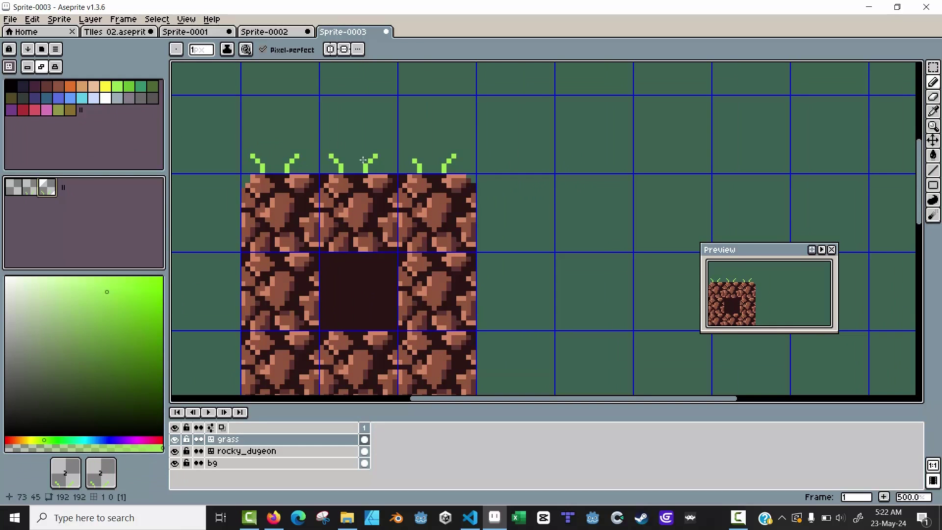
{"action": "left_click", "coordinate": [35, 191]}
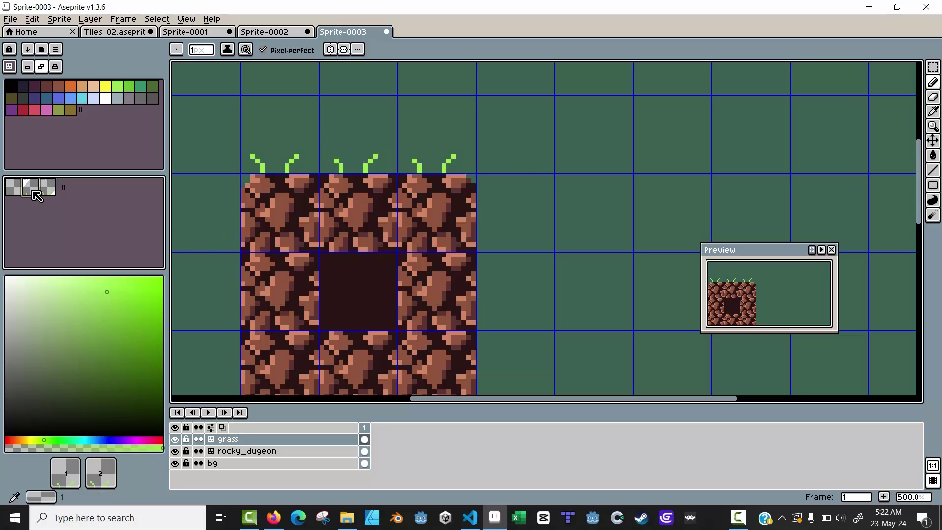
{"action": "left_click", "coordinate": [515, 157]}
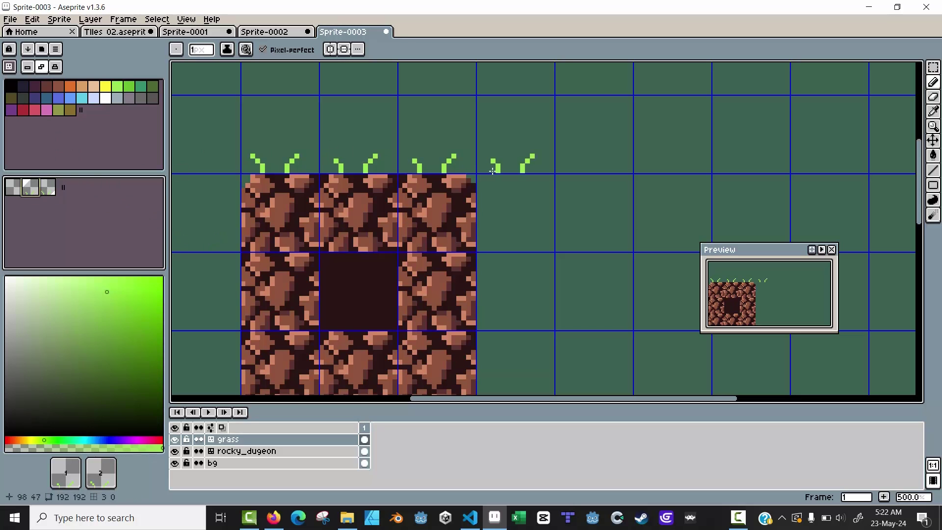
{"action": "left_click", "coordinate": [49, 193]}
{"action": "left_click", "coordinate": [595, 151]}
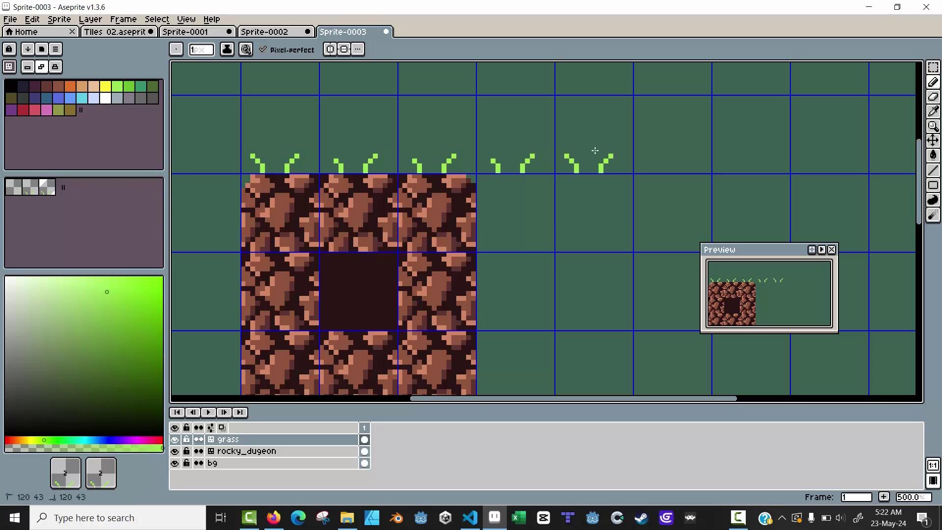
- Place the second grass tile above the first three rocks of the five-tile platform and above the last rock of the lower platform
{"action": "scroll", "coordinate": [417, 119], "scroll_direction": "down", "scroll_amount": 2}
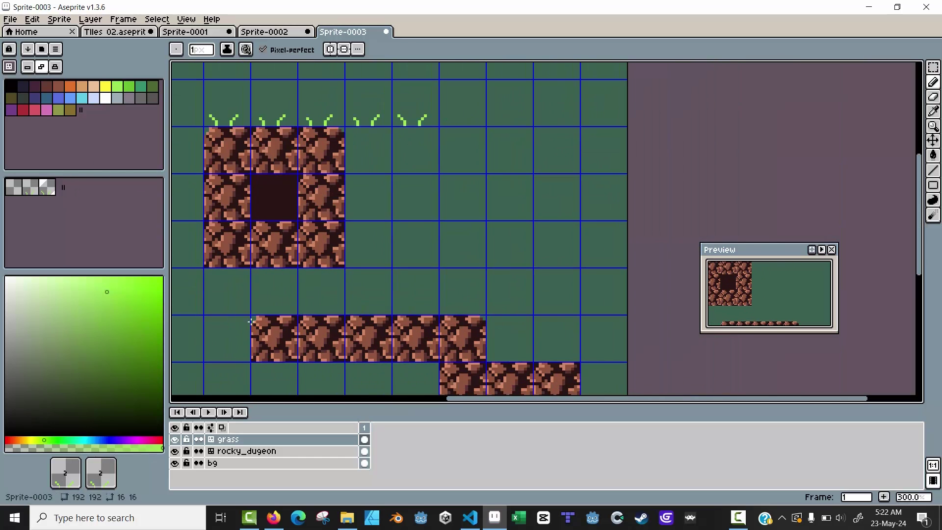
{"action": "left_click", "coordinate": [275, 302]}
{"action": "left_click", "coordinate": [319, 302]}
{"action": "left_click", "coordinate": [358, 302]}
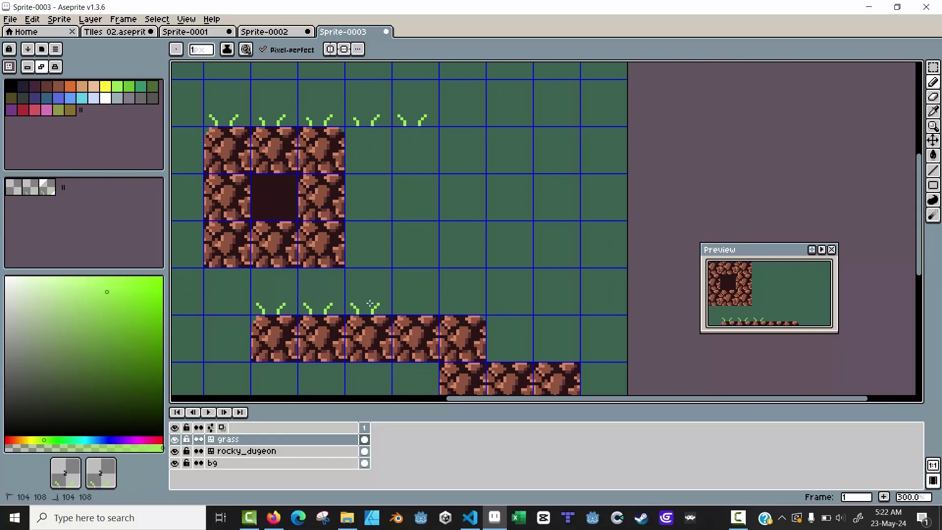
{"action": "left_click", "coordinate": [560, 352]}
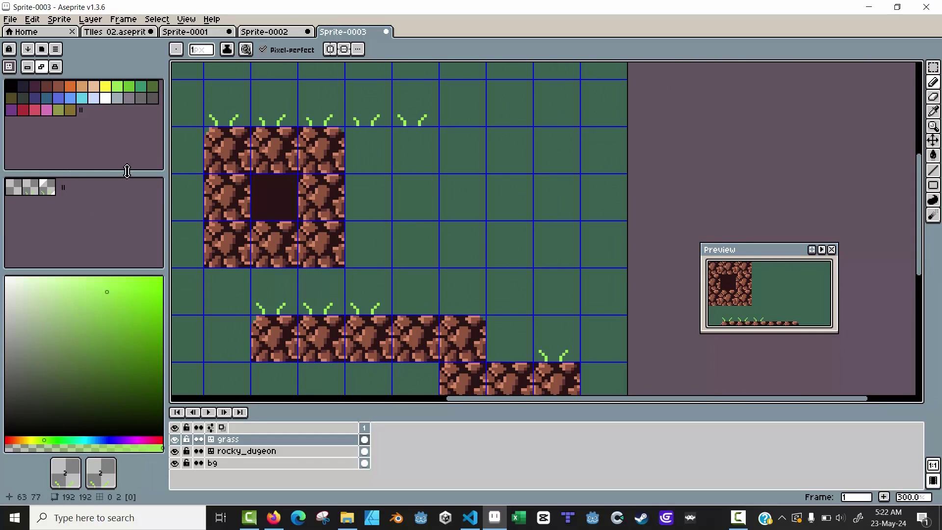
- Erase the two loose grass tiles right of the block's grass row using the empty tile
{"action": "left_click", "coordinate": [14, 187]}
{"action": "left_click", "coordinate": [373, 114]}
{"action": "left_click", "coordinate": [411, 118]}
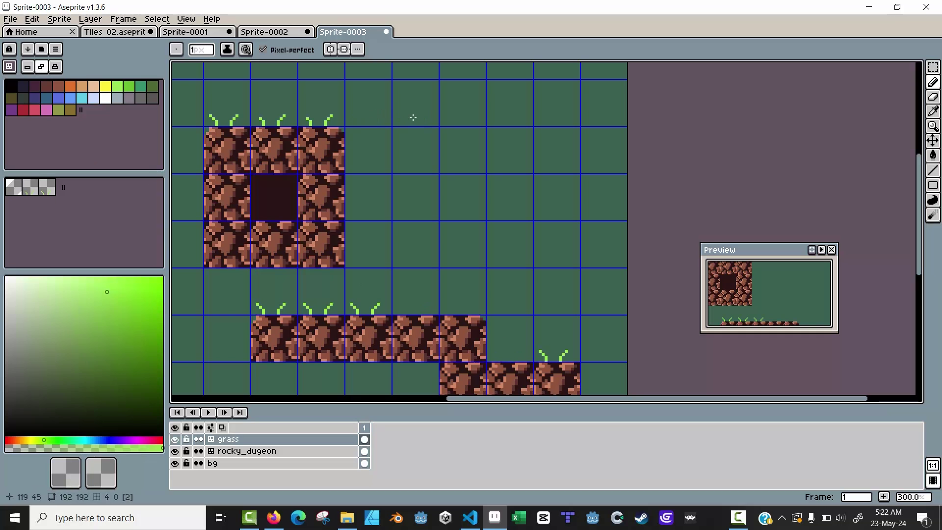
{"action": "scroll", "coordinate": [385, 152], "scroll_direction": "down", "scroll_amount": 2}
{"action": "scroll", "coordinate": [392, 155], "scroll_direction": "up", "scroll_amount": 2}
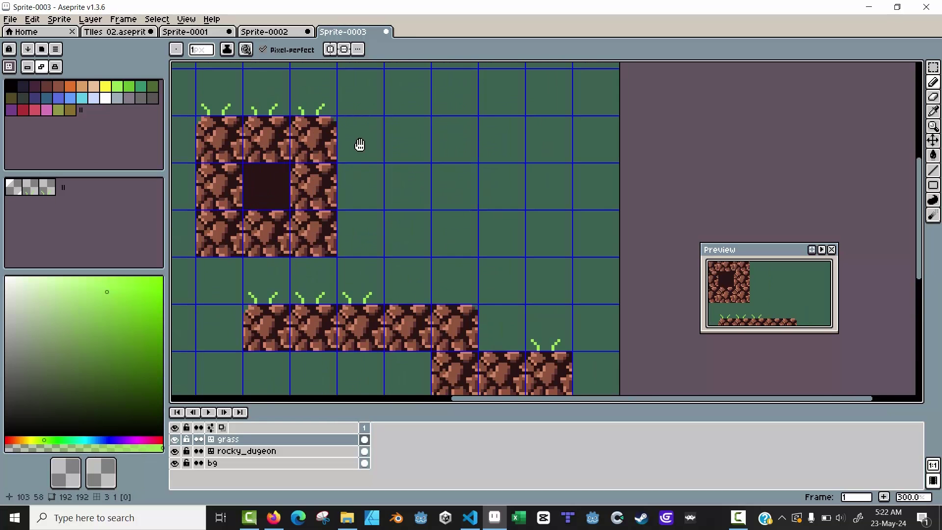
{"action": "left_click_drag", "start_coordinate": [360, 144], "coordinate": [421, 139]}
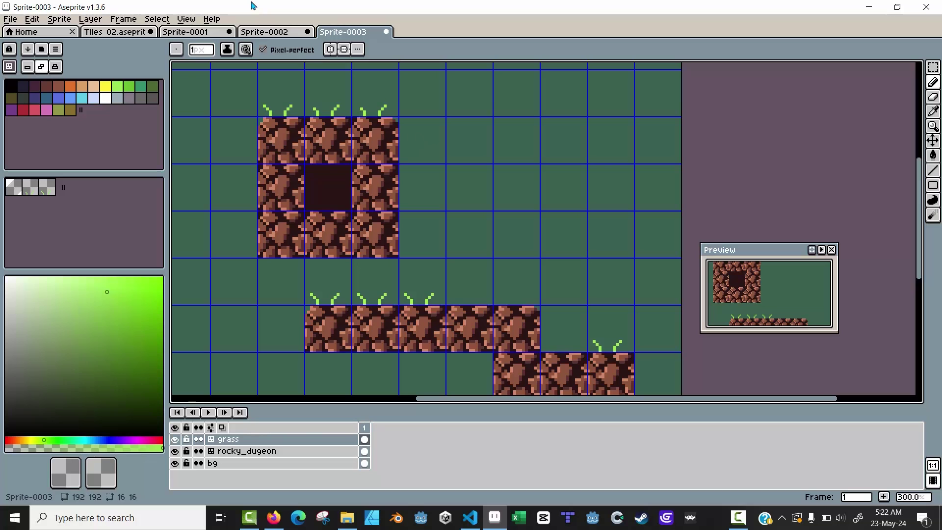
- Switch to the Sprite-0002 document and show its cave rock tile tiled in the Y axis
{"action": "left_click", "coordinate": [286, 32]}
{"action": "scroll", "coordinate": [290, 209], "scroll_direction": "down", "scroll_amount": 2}
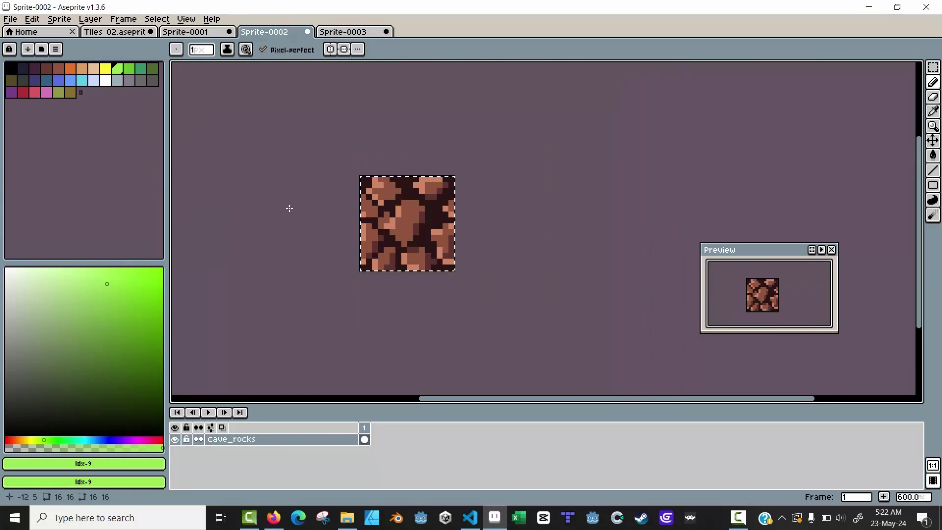
{"action": "scroll", "coordinate": [289, 209], "scroll_direction": "up", "scroll_amount": 1}
{"action": "left_click", "coordinate": [189, 22]}
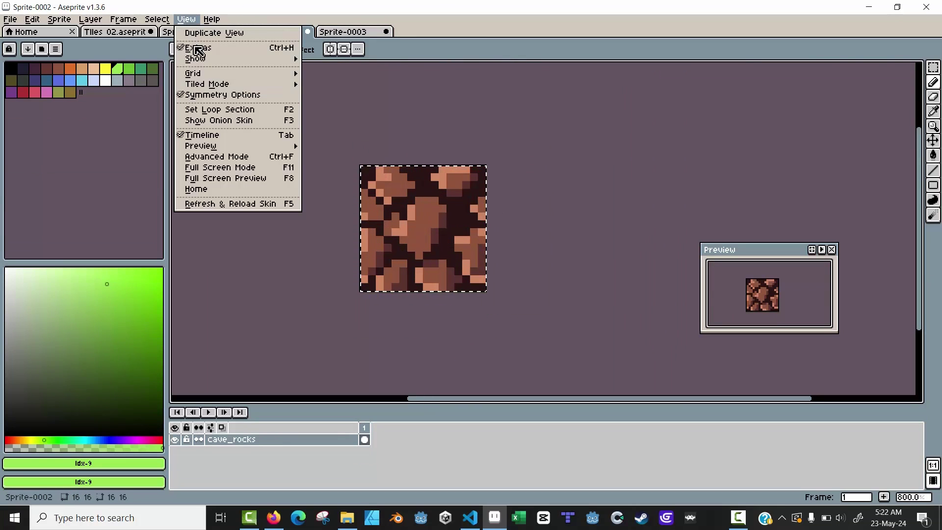
{"action": "mouse_move", "coordinate": [214, 89]}
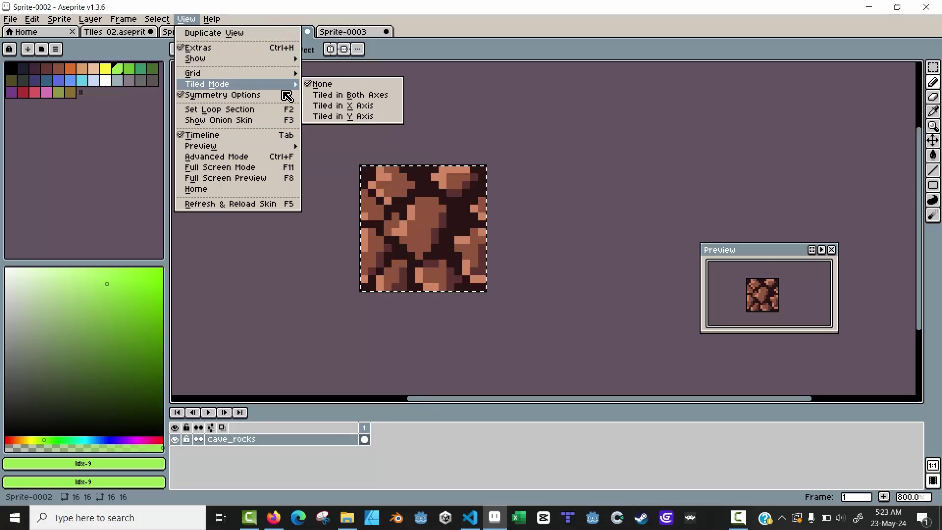
{"action": "left_click", "coordinate": [344, 116]}
{"action": "scroll", "coordinate": [316, 193], "scroll_direction": "down", "scroll_amount": 2}
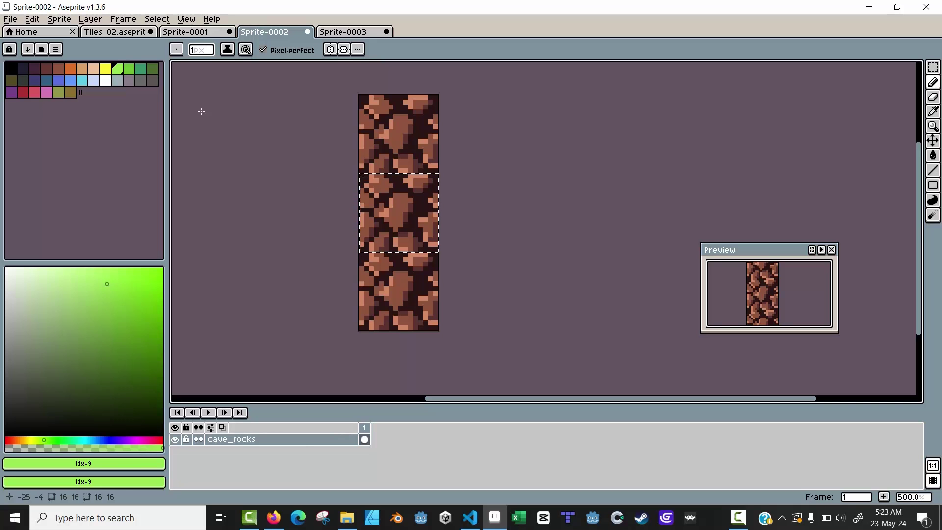
- Change the tiled mode of the cave rock tile to both axes
{"action": "left_click", "coordinate": [186, 18]}
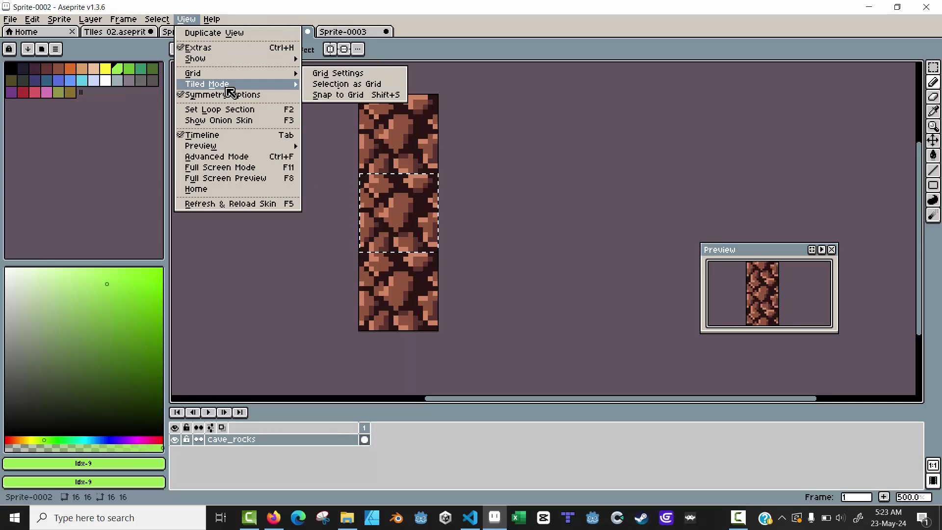
{"action": "mouse_move", "coordinate": [231, 84]}
{"action": "left_click", "coordinate": [332, 101]}
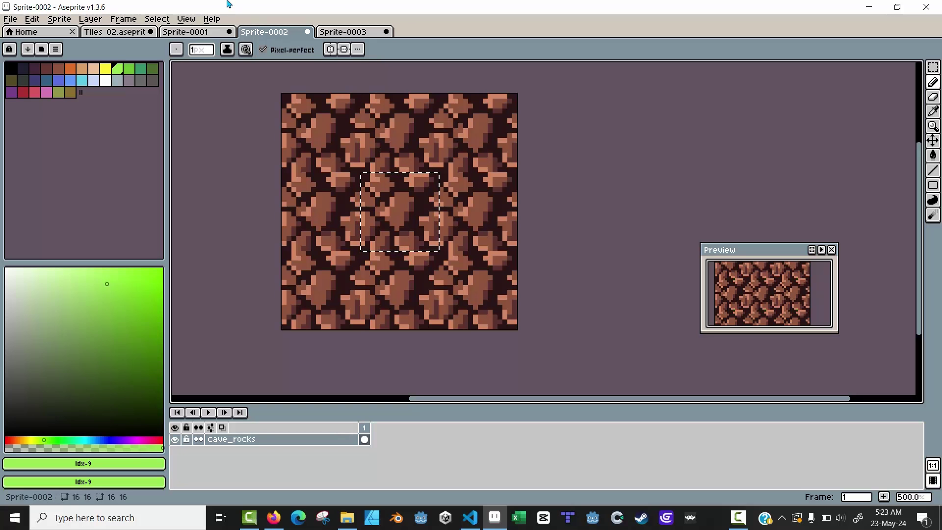
- Open Sprite-0002.aseprite from the Aesprite project folder and select its Tilemap 1 layer
{"action": "left_click", "coordinate": [10, 19]}
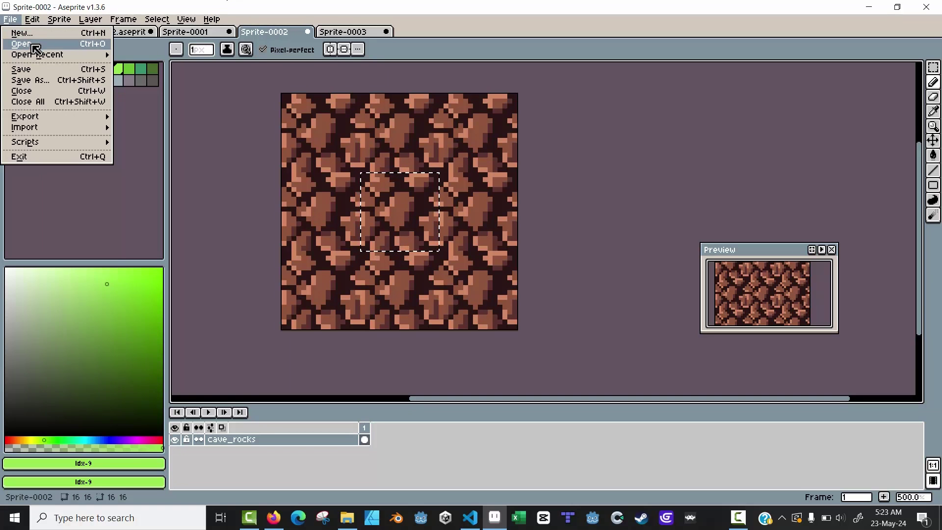
{"action": "left_click", "coordinate": [30, 44]}
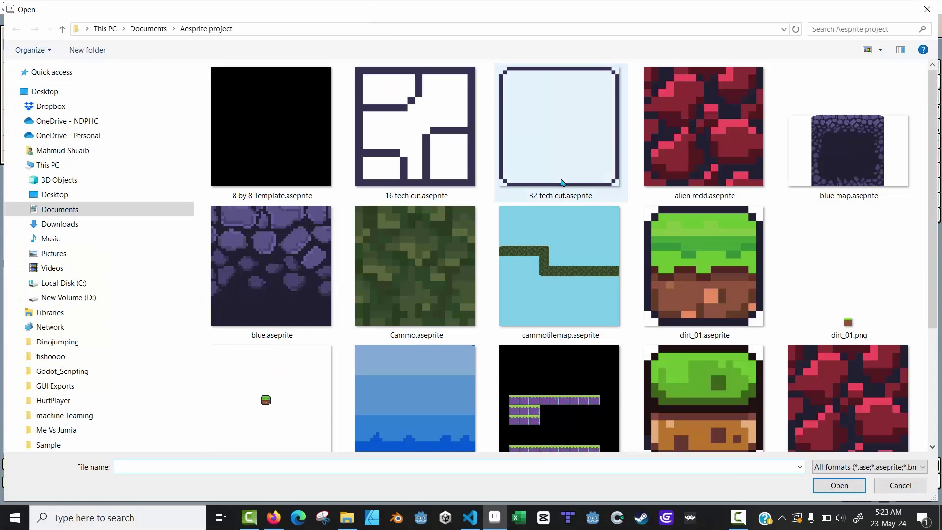
{"action": "scroll", "coordinate": [708, 183], "scroll_direction": "down", "scroll_amount": 3}
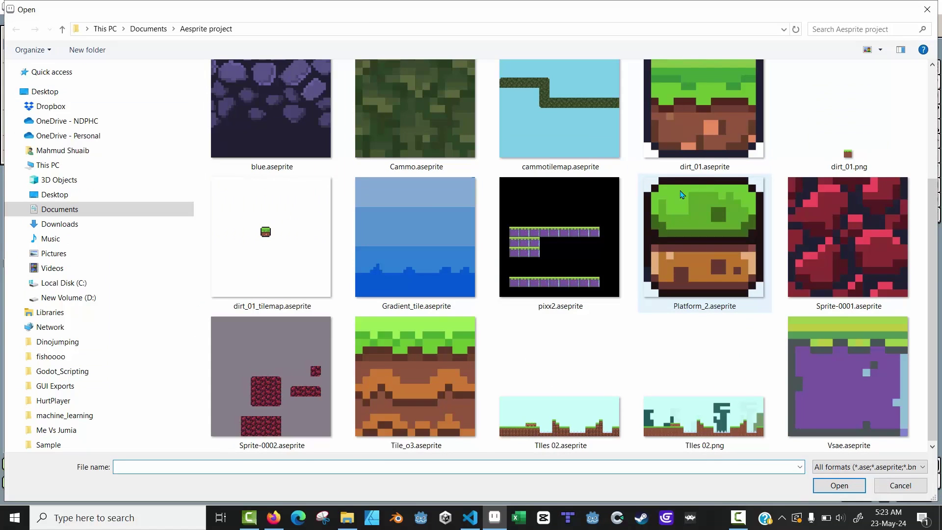
{"action": "double_click", "coordinate": [297, 388]}
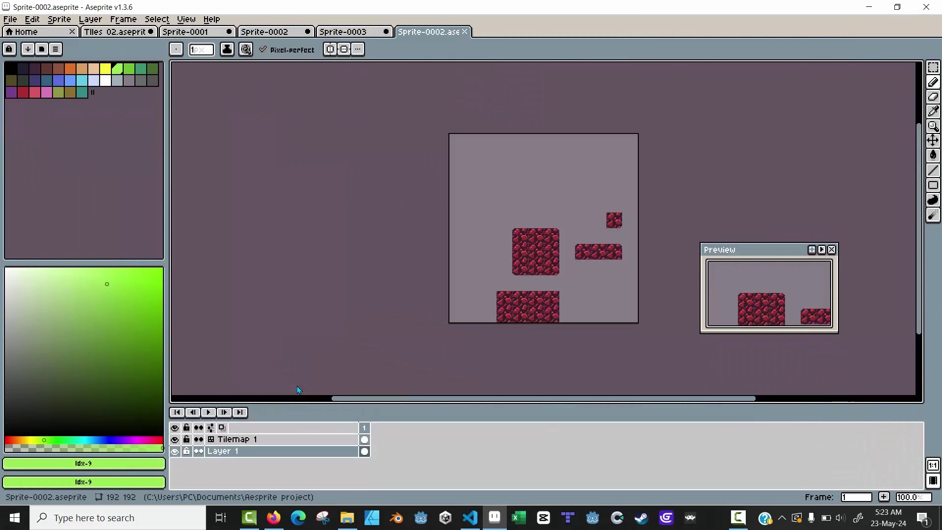
{"action": "scroll", "coordinate": [505, 301], "scroll_direction": "up", "scroll_amount": 5}
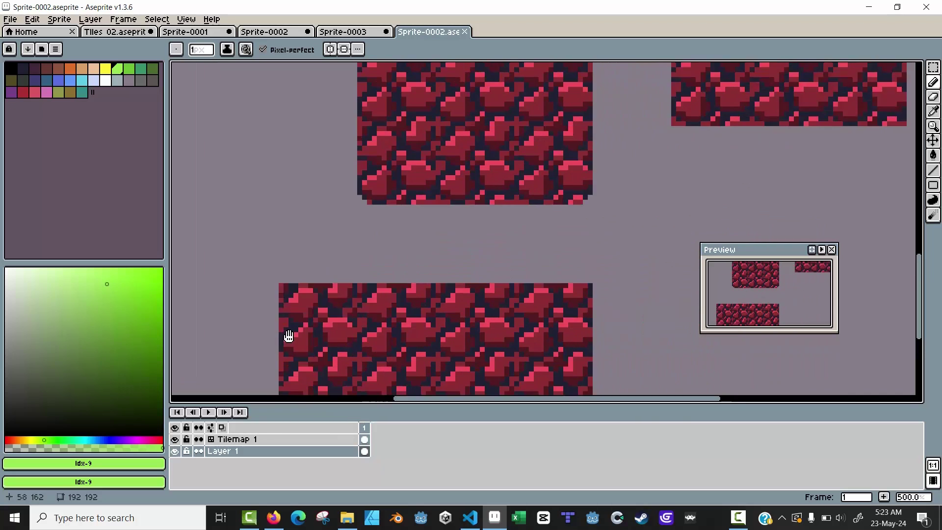
{"action": "scroll", "coordinate": [285, 272], "scroll_direction": "down", "scroll_amount": 1}
{"action": "left_click_drag", "start_coordinate": [282, 255], "coordinate": [278, 294]}
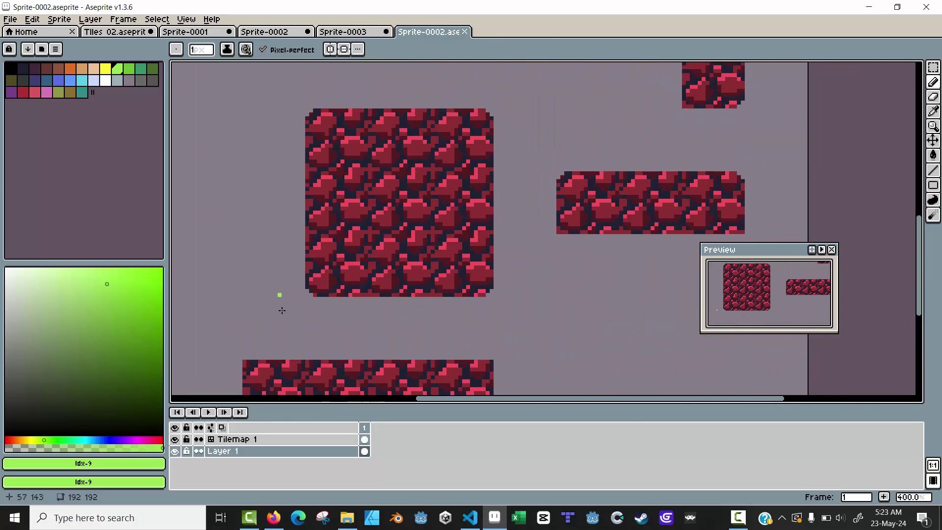
{"action": "left_click", "coordinate": [245, 441]}
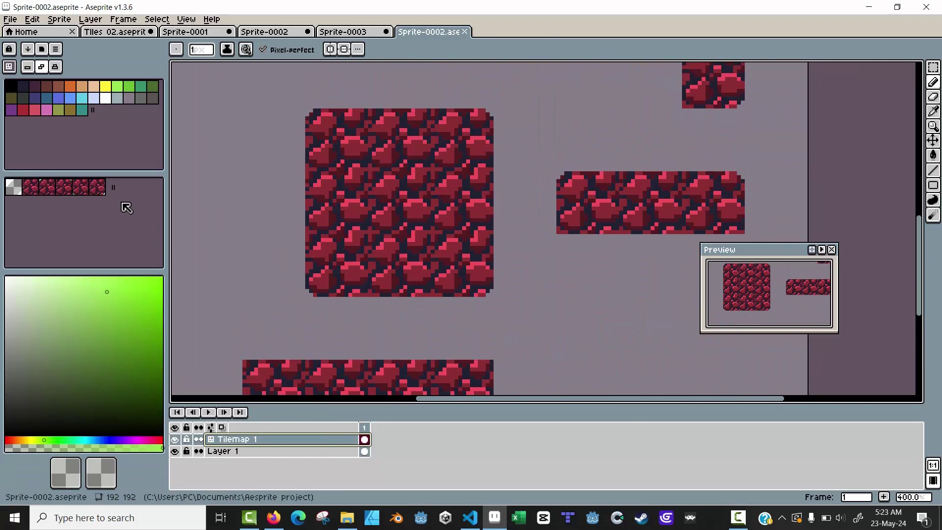
- Try erasing the left tile in the middle row of the large red rock block, and undo the erasure
{"action": "left_click", "coordinate": [357, 179]}
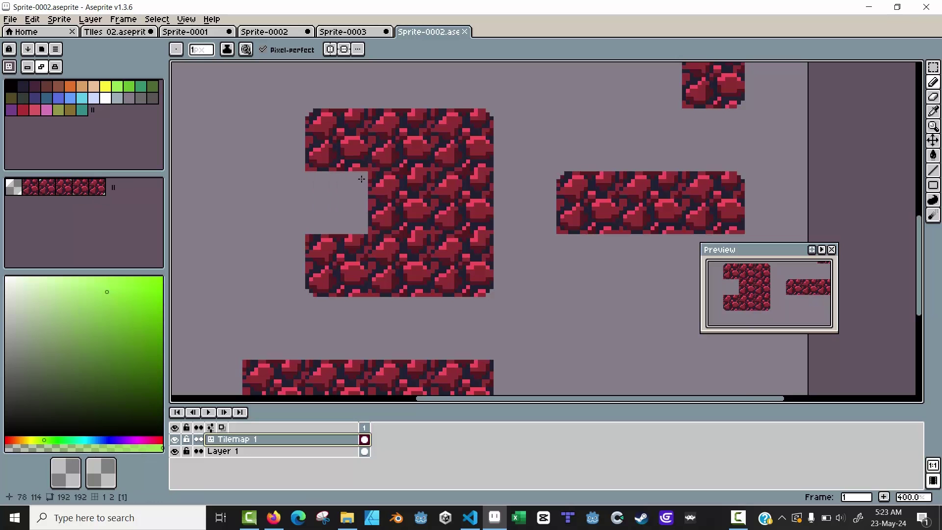
{"action": "key", "text": "ctrl+z"}
{"action": "key", "text": "ctrl+y"}
{"action": "key", "text": "ctrl+z"}
- Paint four cells with the first red rock tile, stepping down from the left end of the three-tile red platform
{"action": "left_click", "coordinate": [29, 188]}
{"action": "left_click", "coordinate": [272, 247]}
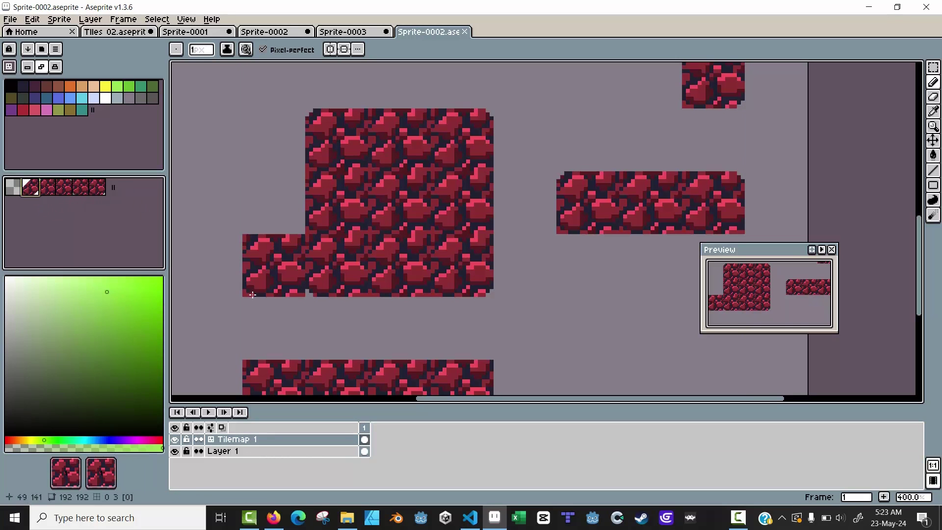
{"action": "left_click", "coordinate": [614, 323]}
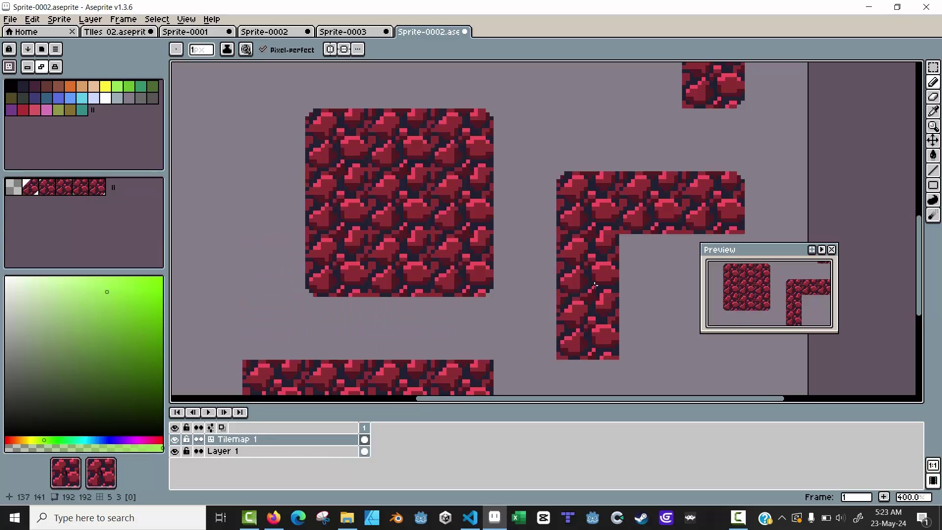
{"action": "left_click", "coordinate": [587, 266]}
{"action": "left_click", "coordinate": [666, 343]}
{"action": "left_click", "coordinate": [653, 375]}
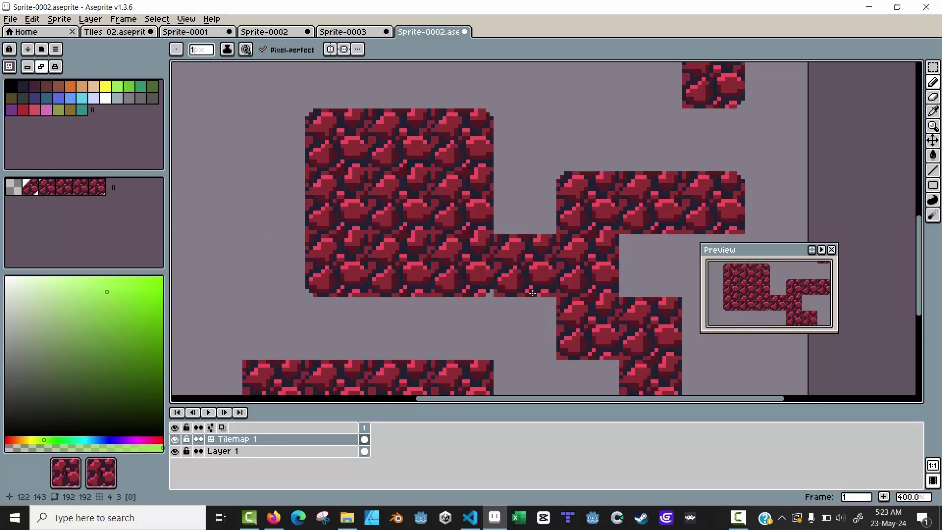
{"action": "scroll", "coordinate": [520, 284], "scroll_direction": "down", "scroll_amount": 3}
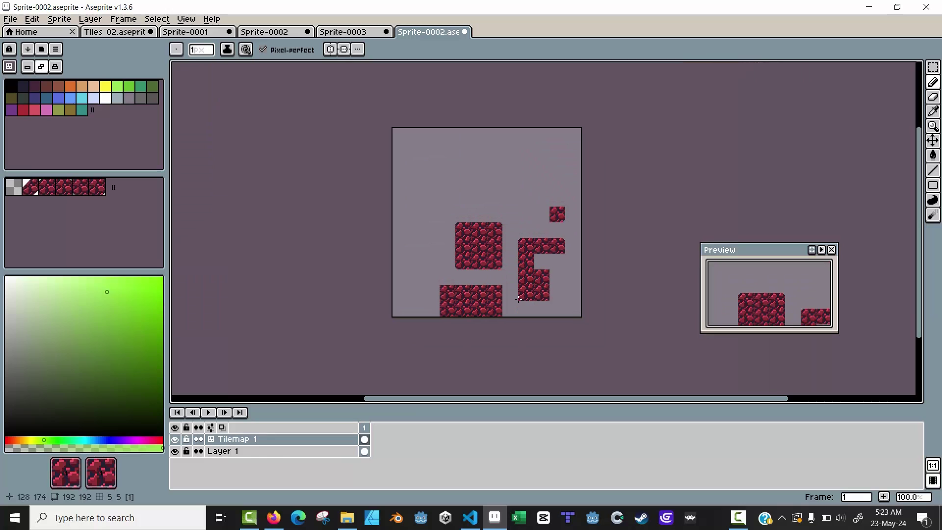